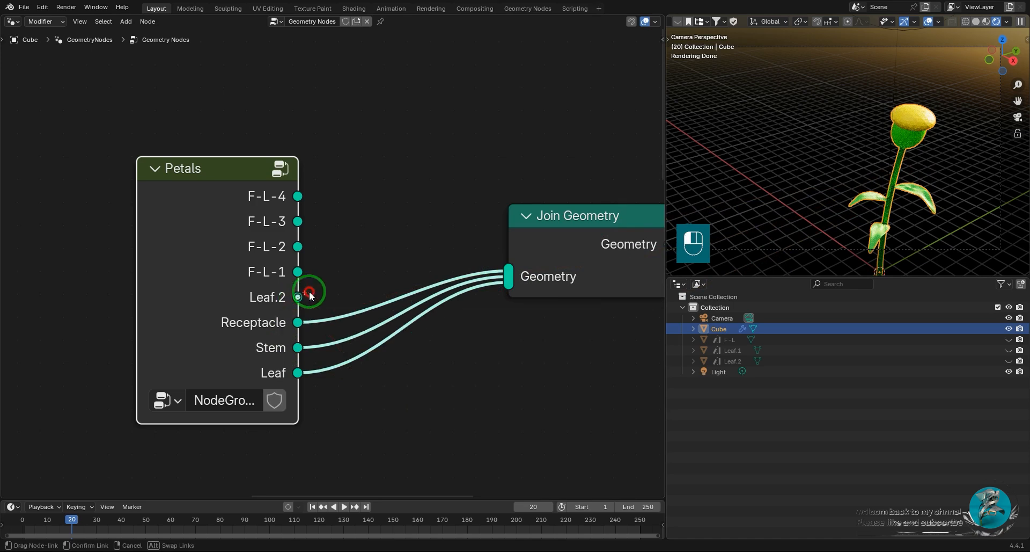
Connect the Petals group's F-L-1, F-L-2, F-L-3 and F-L-4 outputs to the Join Geometry node.
left_click_drag(298, 272, 511, 270)
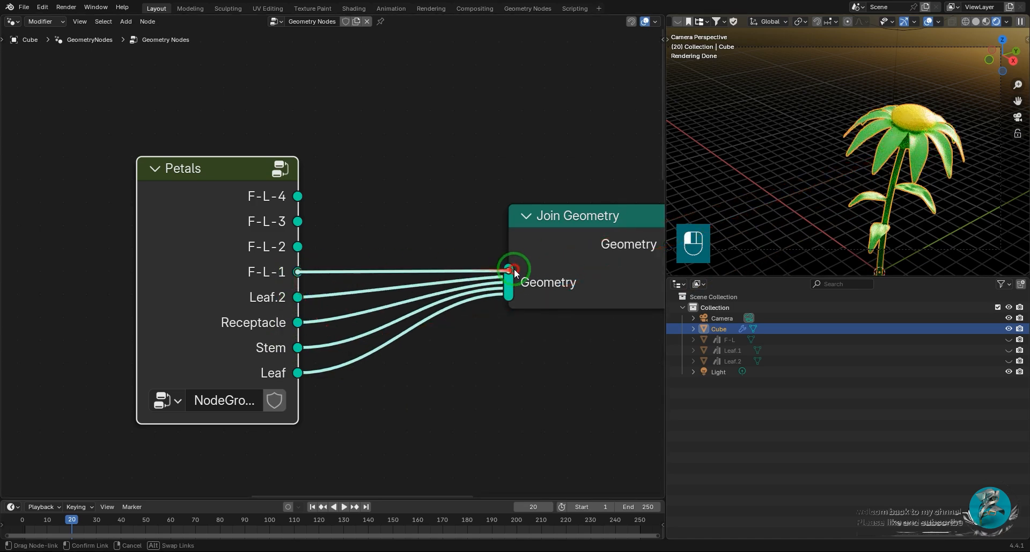
left_click_drag(298, 246, 509, 275)
left_click_drag(297, 221, 510, 274)
left_click_drag(298, 196, 508, 268)
Play the flower animation, select the flower and examine its swaying motion in the rendered view.
key("space")
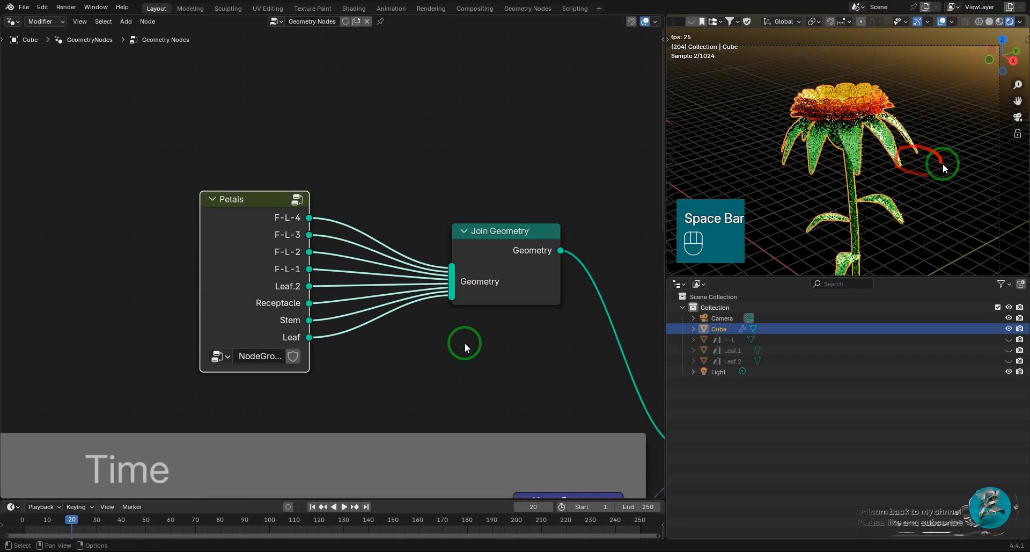
scroll(465, 347, "down", 6)
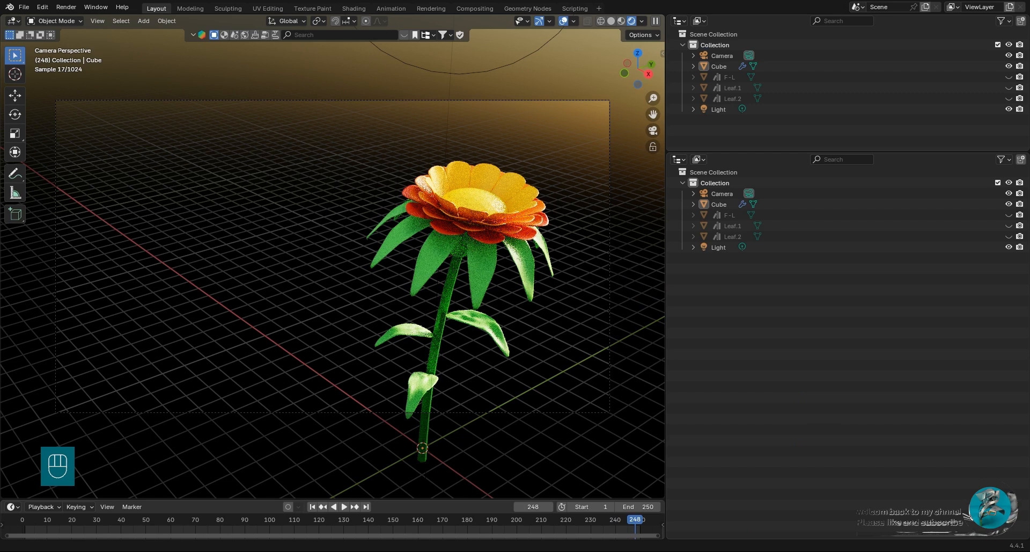
key("space")
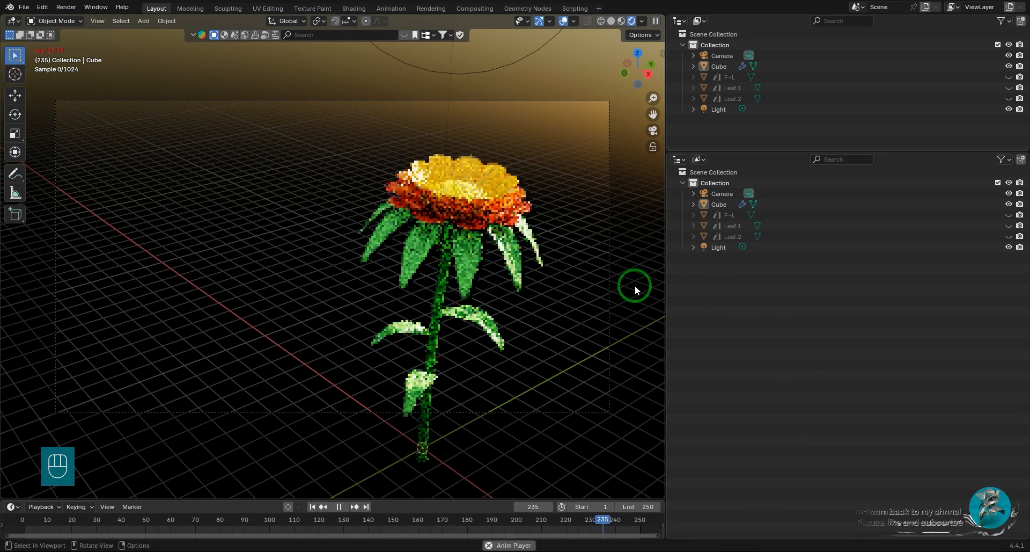
left_click(475, 234)
scroll(475, 234, "up", 2)
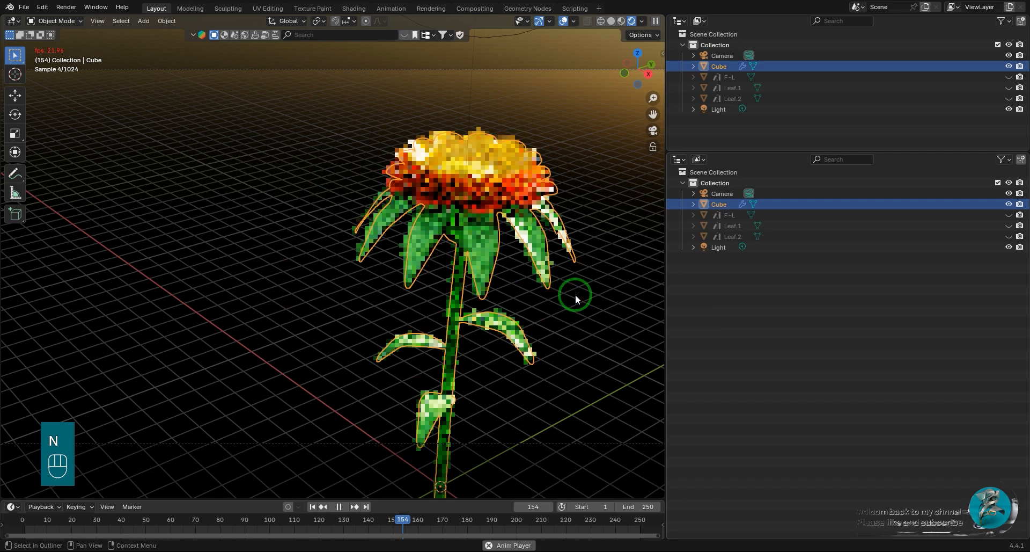
Enlarge the upper Outliner area and turn it into a 3D Viewport that previews the flower with rendered shading.
key("n")
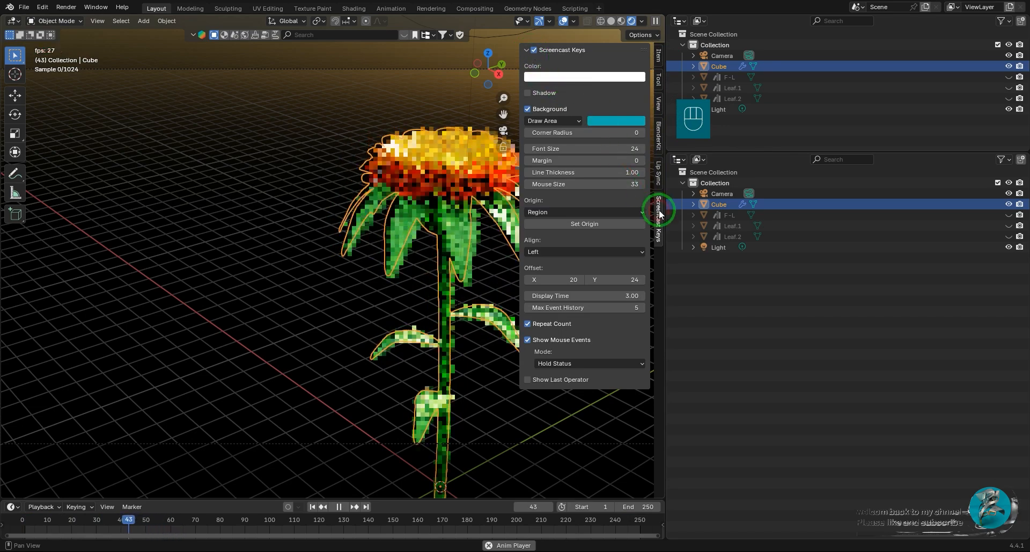
key("n")
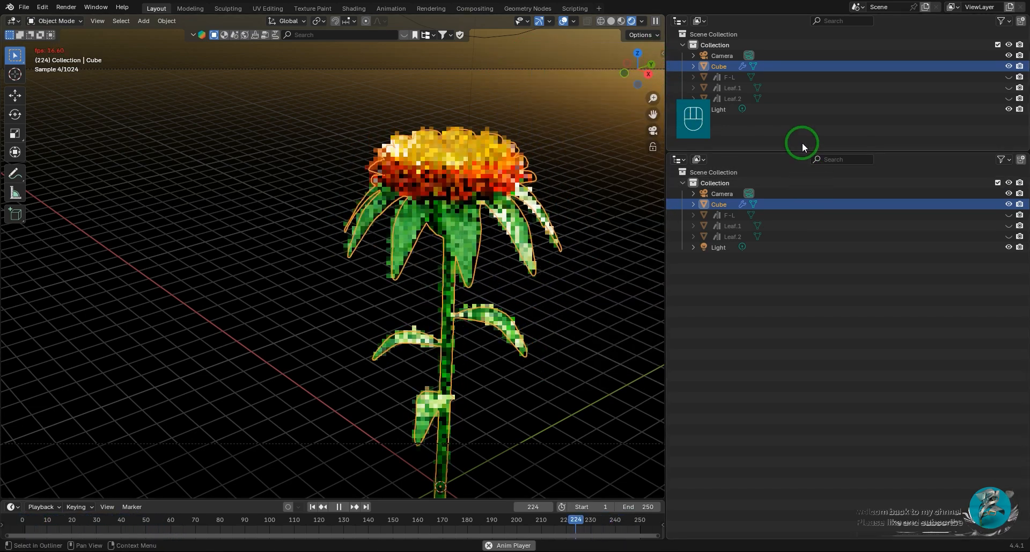
left_click_drag(800, 152, 788, 276)
left_click(679, 21)
left_click(316, 50)
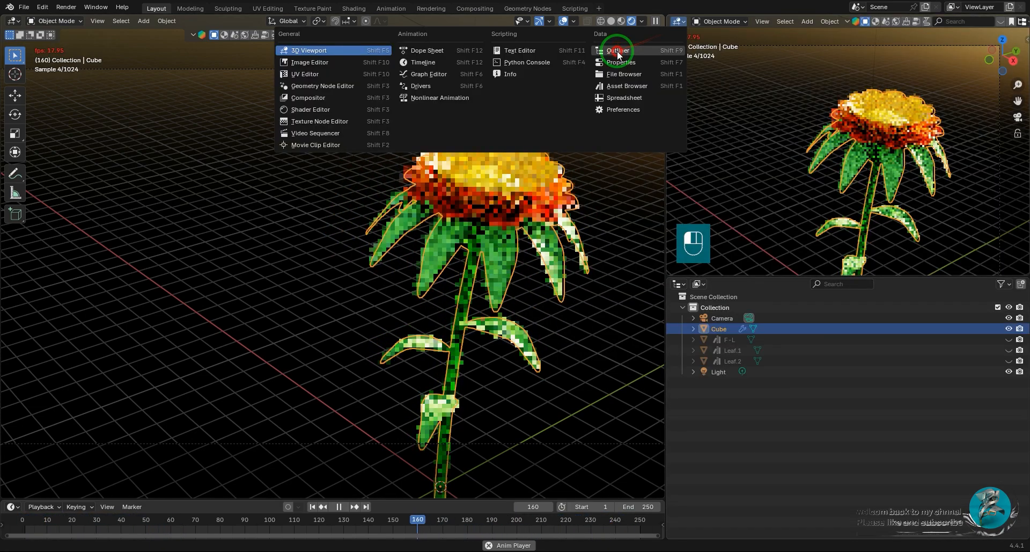
middle_click_drag(988, 23, 678, 37)
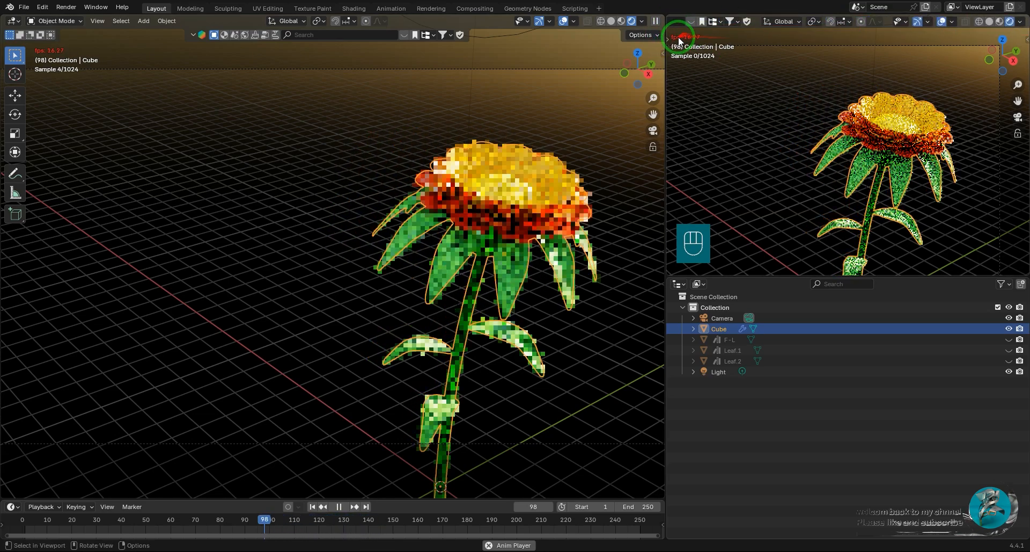
Switch the main viewport to solid shading and bring the whole flower into view.
left_click(611, 21)
key("Home")
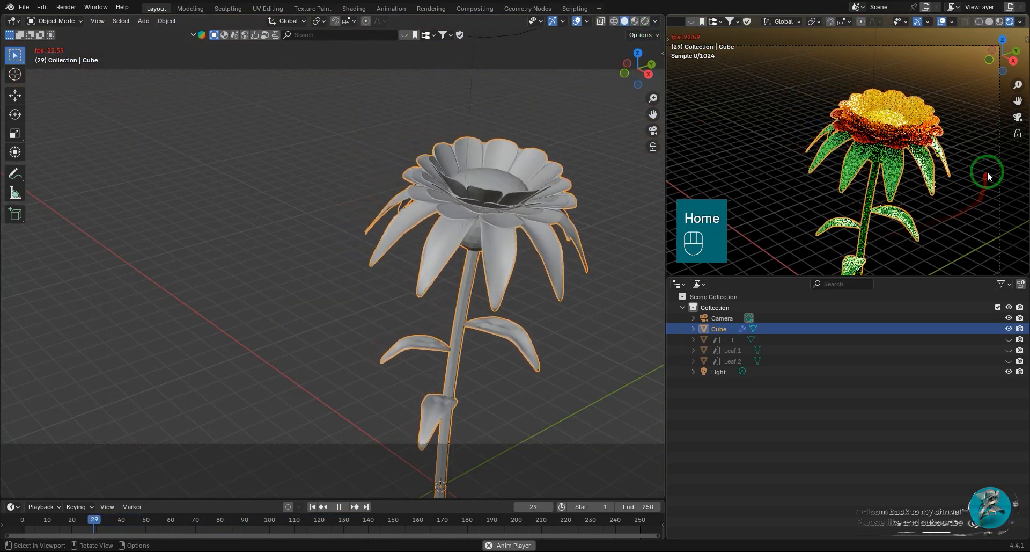
scroll(479, 324, "down", 1)
scroll(477, 326, "down", 2)
middle_click_drag(478, 325, 451, 249, "shift")
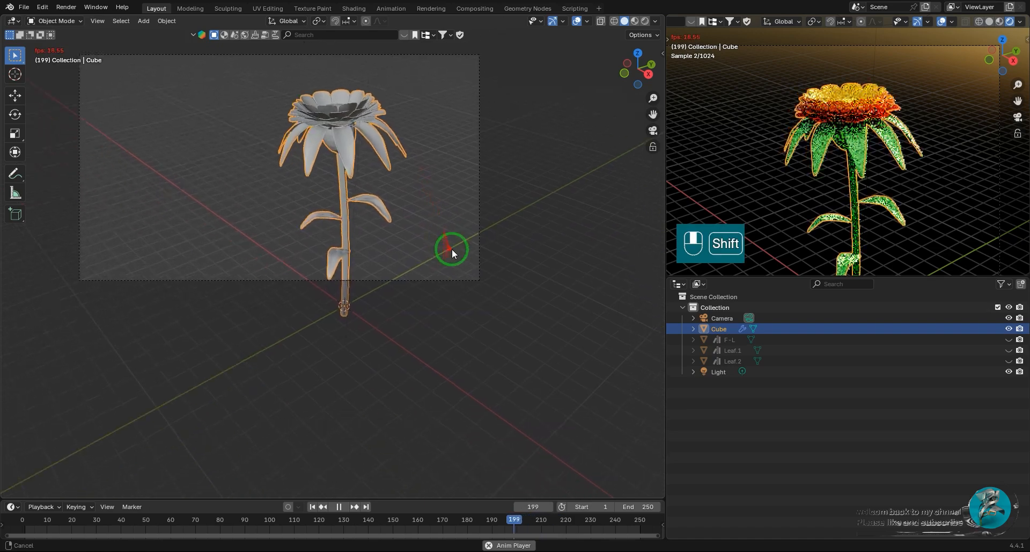
scroll(410, 273, "up", 11)
Change the main area to the Geometry Node Editor and examine the nodes in the Time frame during playback.
left_click(13, 22)
left_click(48, 85)
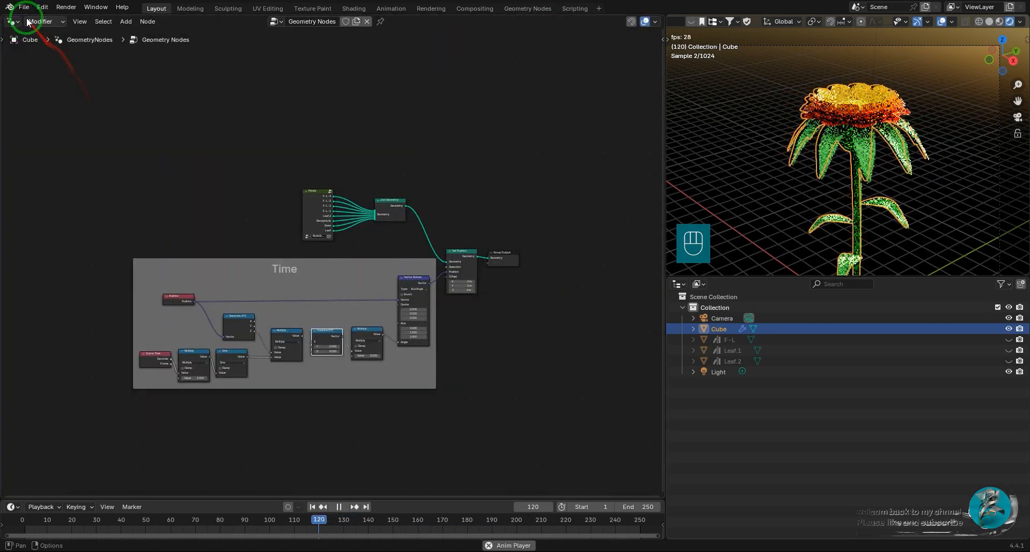
scroll(386, 283, "down", 2)
scroll(411, 238, "up", 9)
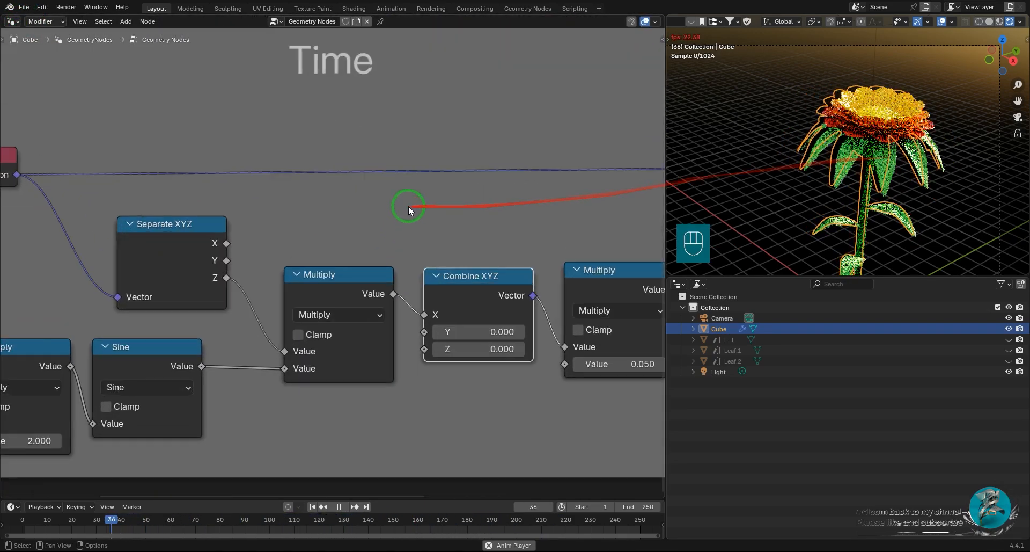
key("space")
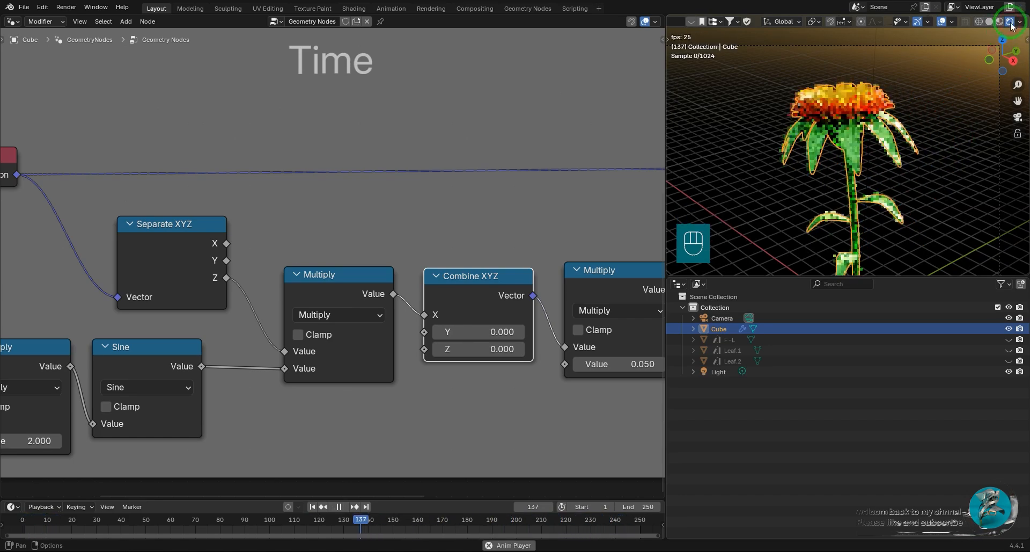
Switch the small preview viewport to solid shading and position the flower in its view.
left_click(990, 21)
mouse_move(991, 106)
middle_mouse_down("shift")
mouse_move(964, 115)
mouse_move(948, 89)
middle_mouse_up("shift")
middle_click_drag(939, 143, 852, 135)
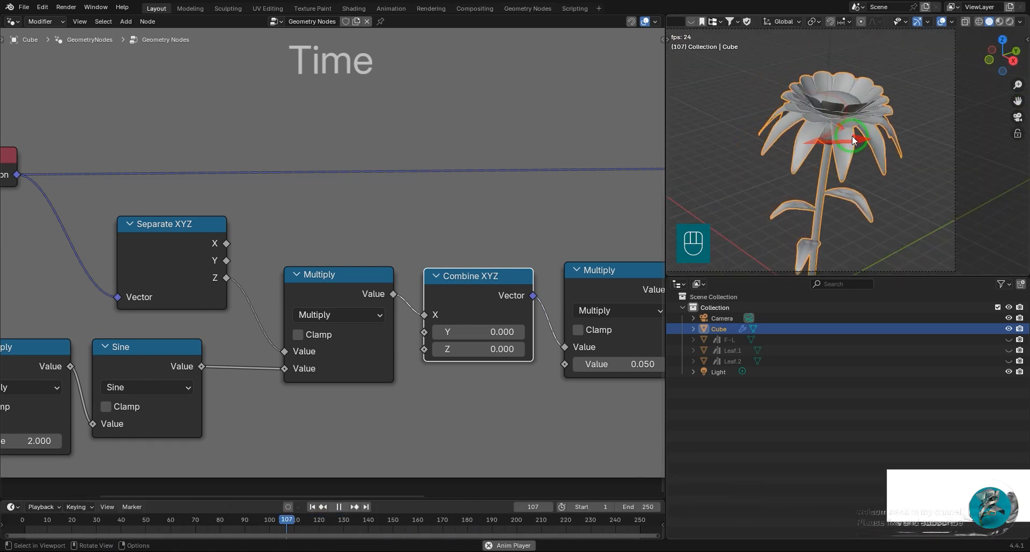
In the Time frame, feed the Separate XYZ X output into Multiply and bypass the Combine XYZ node.
scroll(245, 290, "down", 3)
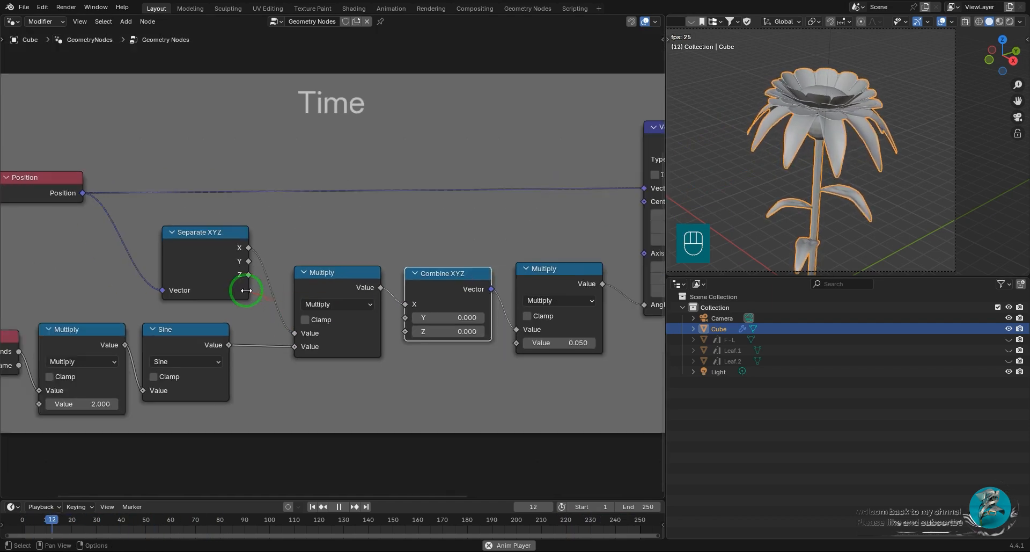
scroll(246, 290, "down", 1)
key("space")
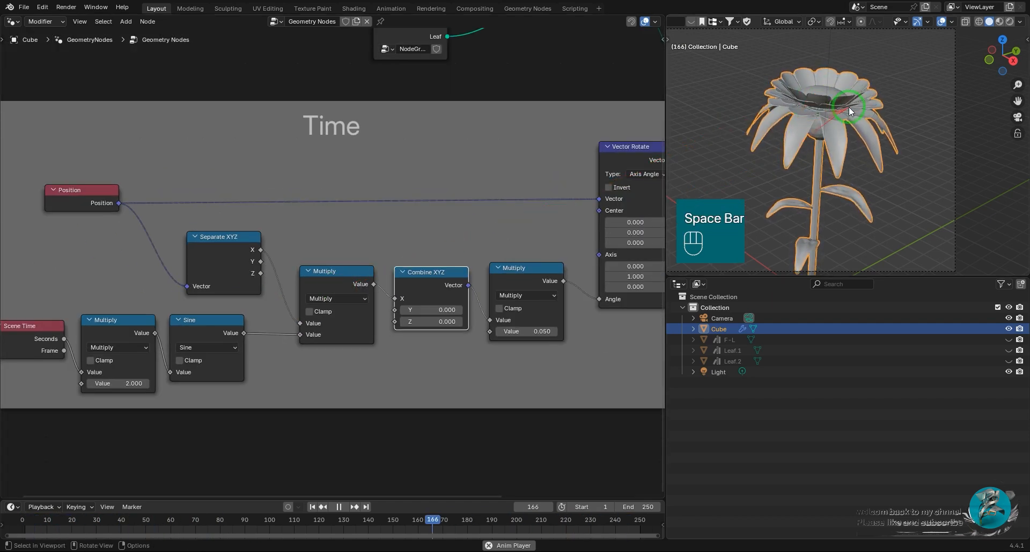
middle_click_drag(402, 276, 559, 266)
key("shift+a")
type("x")
key("Escape")
key("shift+a")
key("Escape")
mouse_move(394, 232)
left_mouse_down()
mouse_move(412, 219)
mouse_move(401, 231)
left_mouse_up()
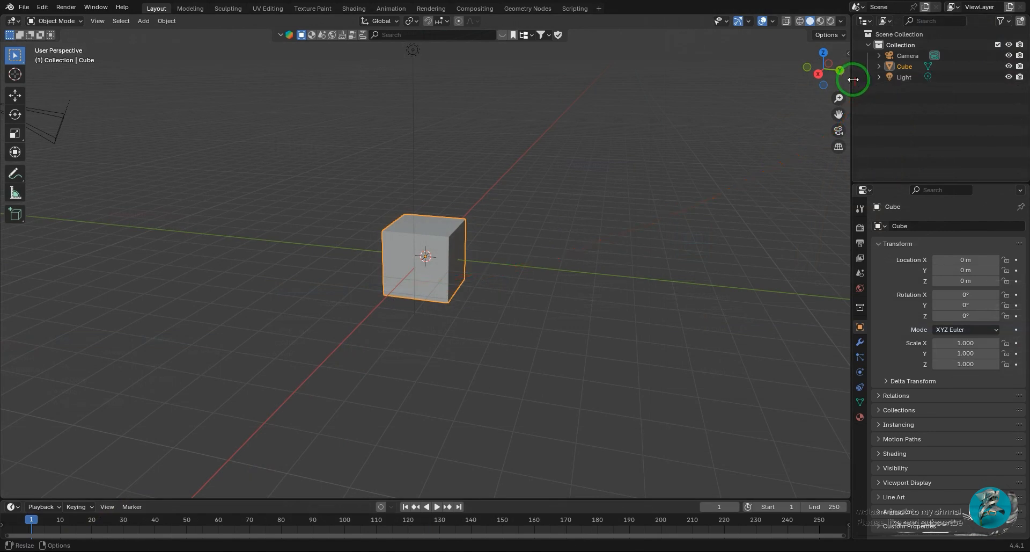
In the default cube scene, resize the Outliner area and turn it into a second 3D Viewport.
left_click_drag(853, 80, 590, 114)
left_click_drag(692, 184, 686, 327)
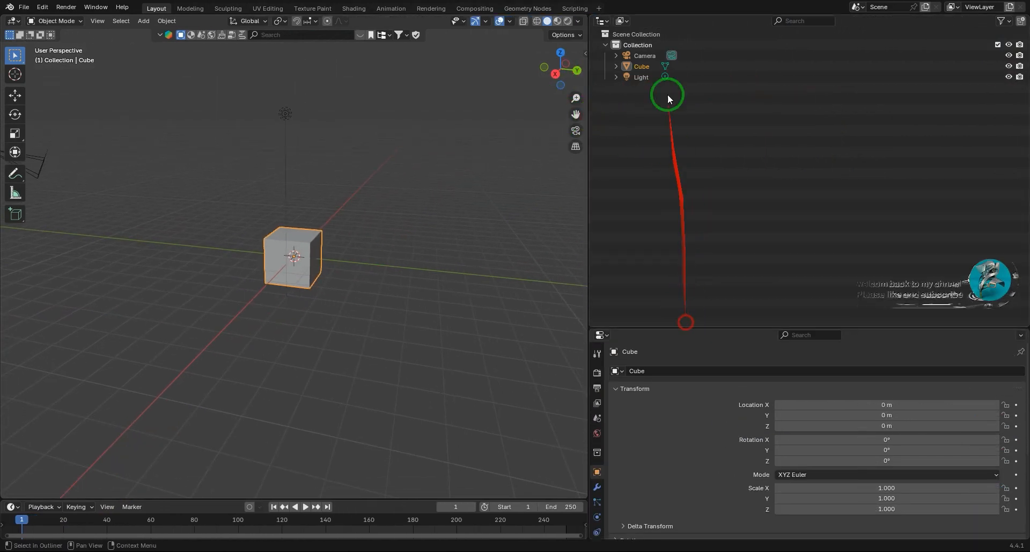
left_click(603, 20)
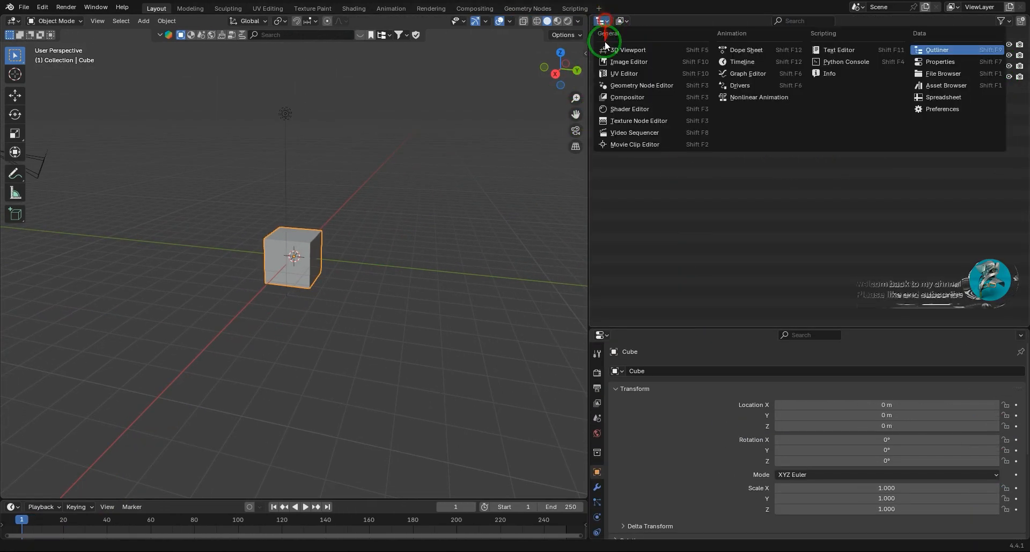
left_click(624, 49)
Set the Screencast Keys display to appear in the new 3D Viewport and hide its sidebar again.
key("n")
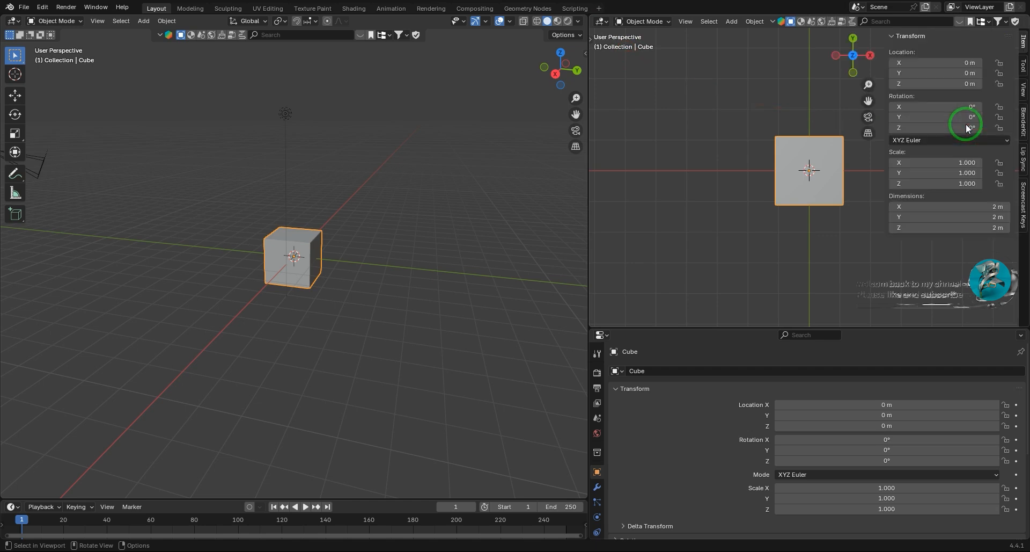
left_click(1022, 194)
key("n")
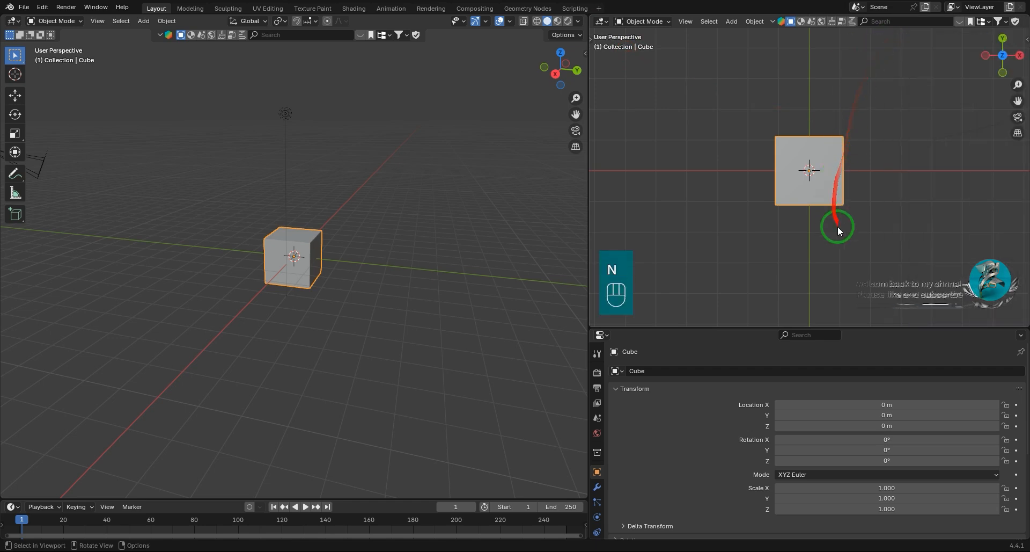
Merge all of the cube's vertices into one point at its center in Edit Mode, and return to Object Mode.
middle_click_drag(833, 217, 853, 144)
left_click(635, 22)
left_click(645, 45)
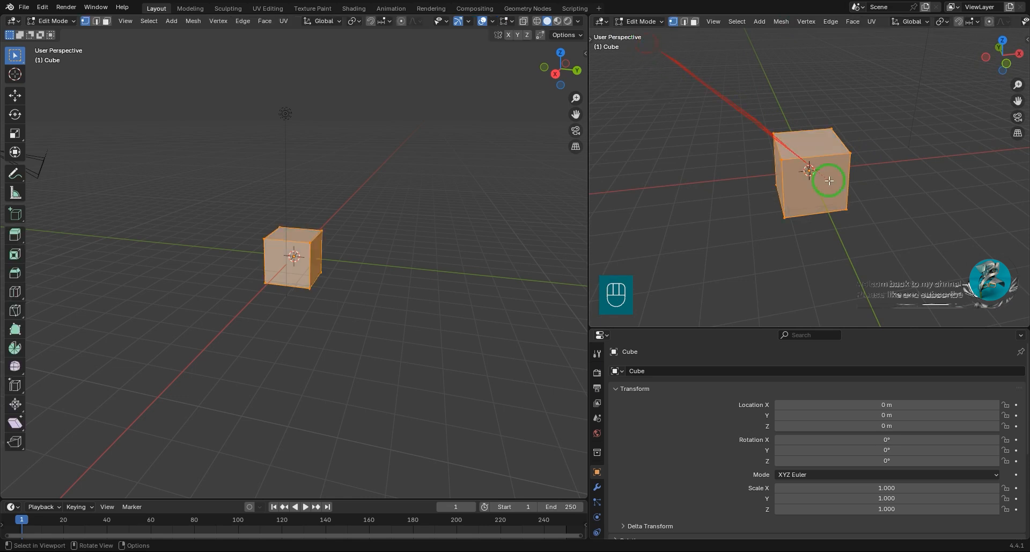
key("m")
left_click(817, 181)
left_click(635, 21)
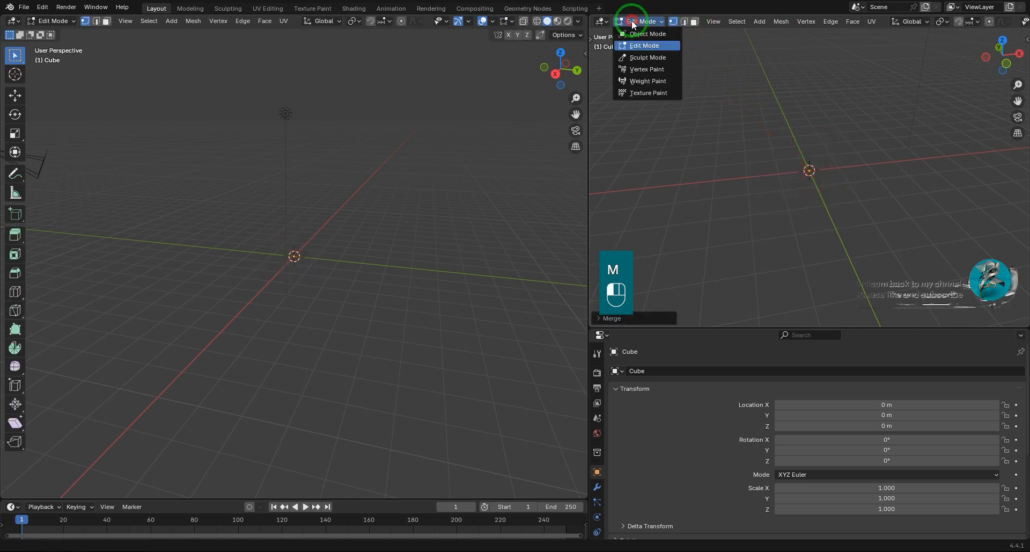
left_click(647, 33)
Widen the main area, change it to a Geometry Node Editor and create a new node tree for the cube.
left_click_drag(591, 220, 639, 221)
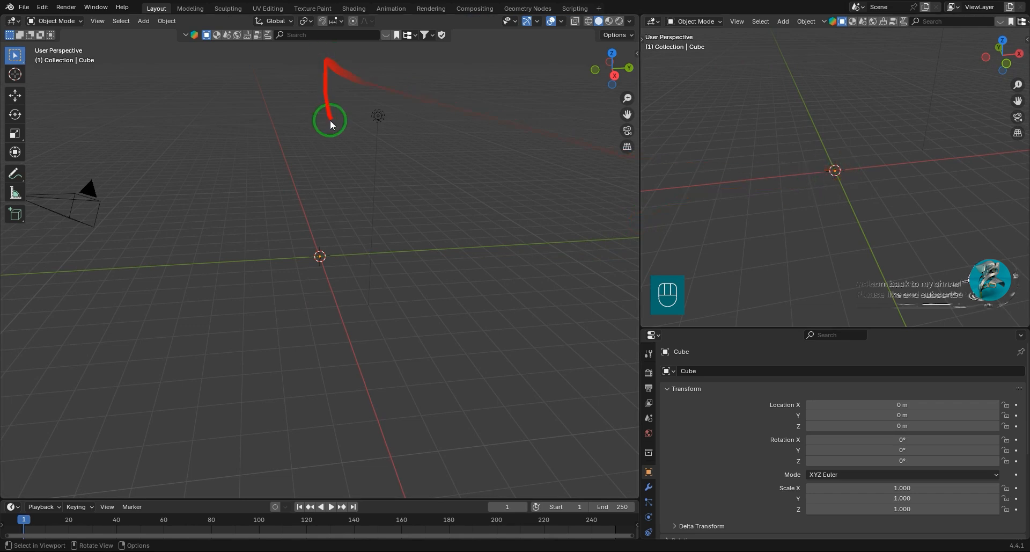
key("shift+F3")
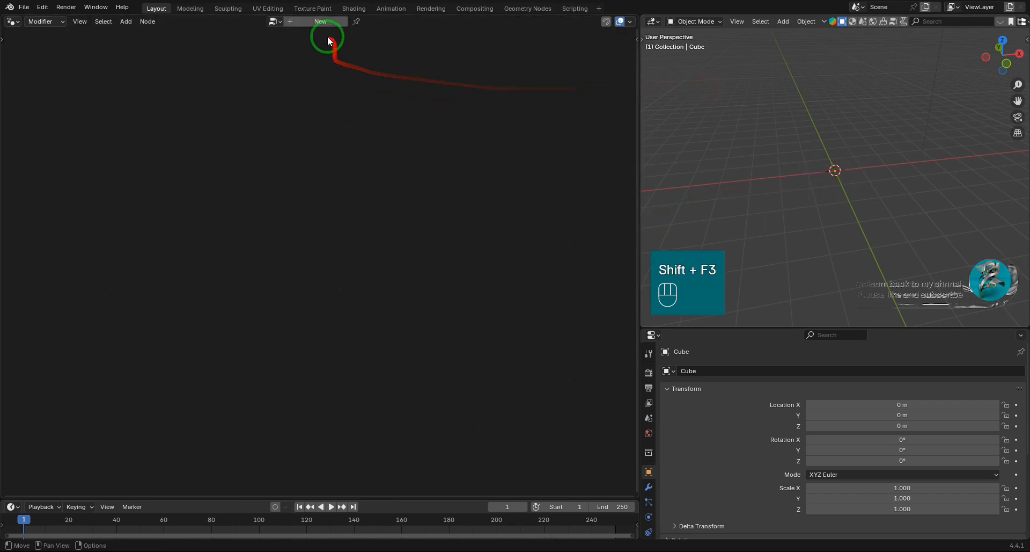
left_click(325, 21)
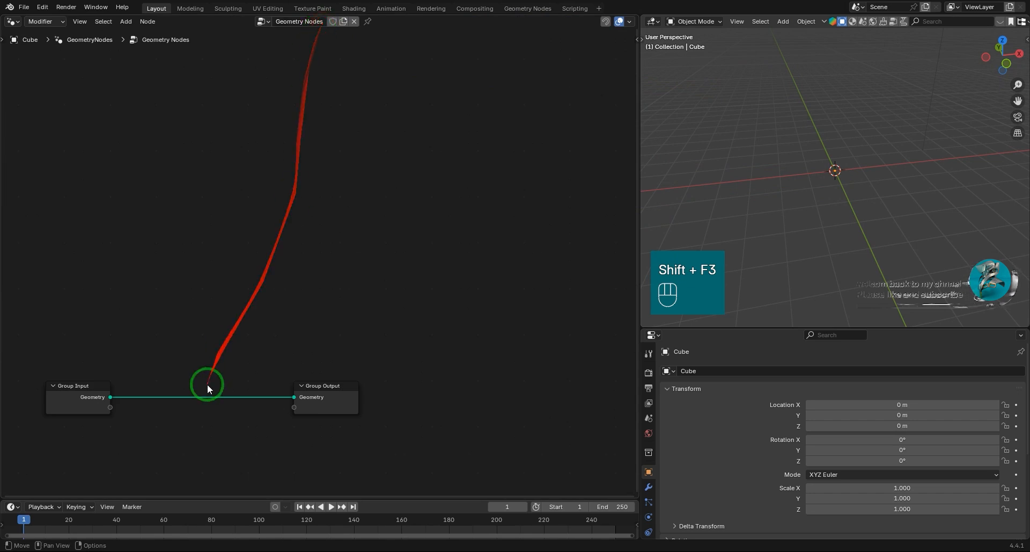
Delete the Group Input node and reposition the Group Output node to make room for new nodes.
middle_click_drag(207, 385, 345, 236)
left_click_drag(345, 237, 202, 294)
key("Delete")
left_click_drag(524, 232, 568, 203)
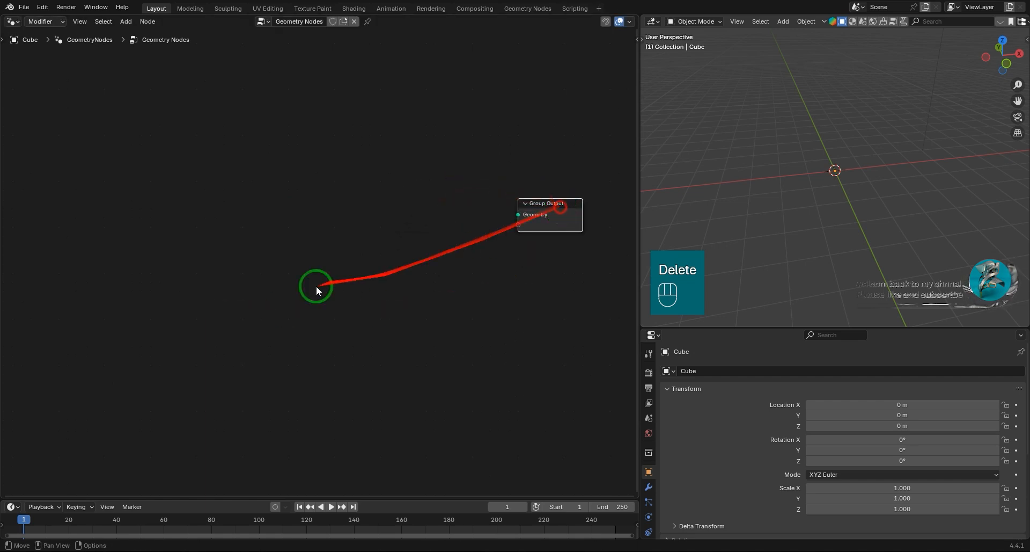
Add a Mesh Line primitive node and connect its Mesh output to the Group Output's Geometry input.
key("shift+a")
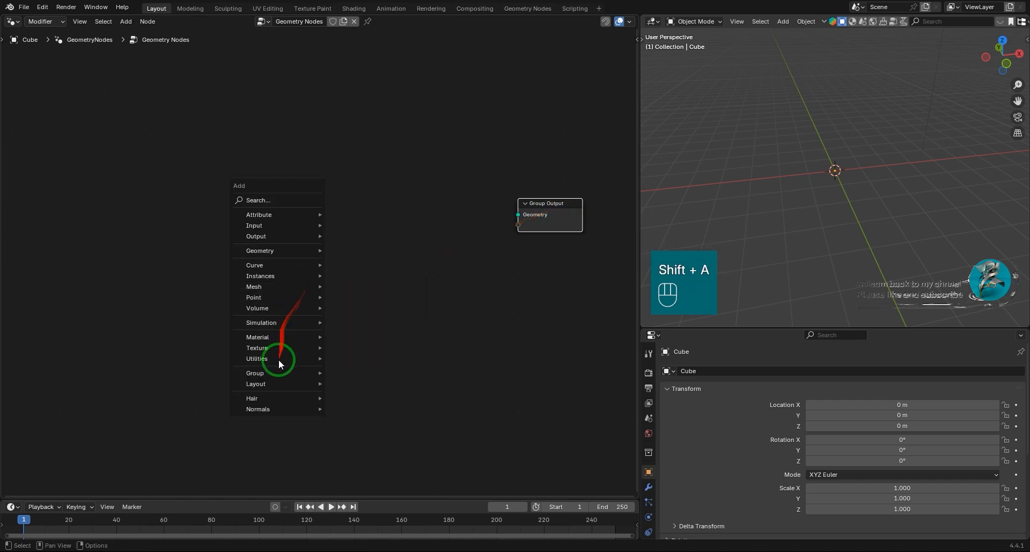
left_click(366, 336)
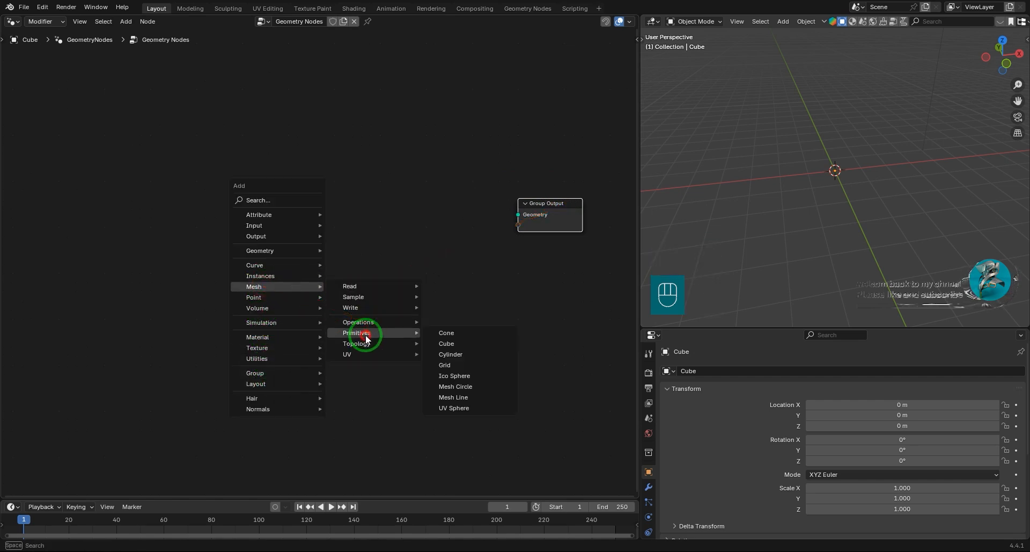
left_click(456, 397)
left_click(69, 170)
left_click_drag(134, 186, 502, 213)
Hide the extra scene objects around the mesh line in the 3D Viewport and reselect the line.
middle_click_drag(859, 274, 883, 264)
scroll(864, 234, "down", 2)
left_click_drag(859, 142, 949, 215)
key("h")
mouse_move(887, 228)
middle_mouse_down()
mouse_move(902, 236)
mouse_move(892, 237)
middle_mouse_up()
left_click(830, 177)
middle_click_drag(838, 213, 823, 228, "shift")
Space out the nodes and insert a Set Position node between Mesh Line and Group Output.
scroll(842, 233, "up", 2)
left_click_drag(554, 204, 585, 181)
left_click_drag(121, 181, 110, 182)
key("shift+a")
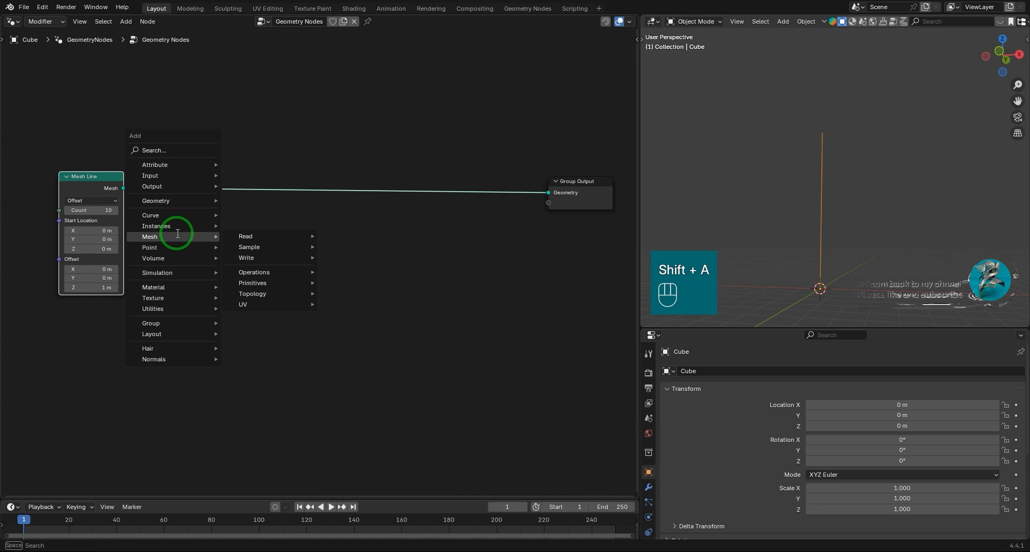
type("set")
left_click(263, 263)
left_click(461, 174)
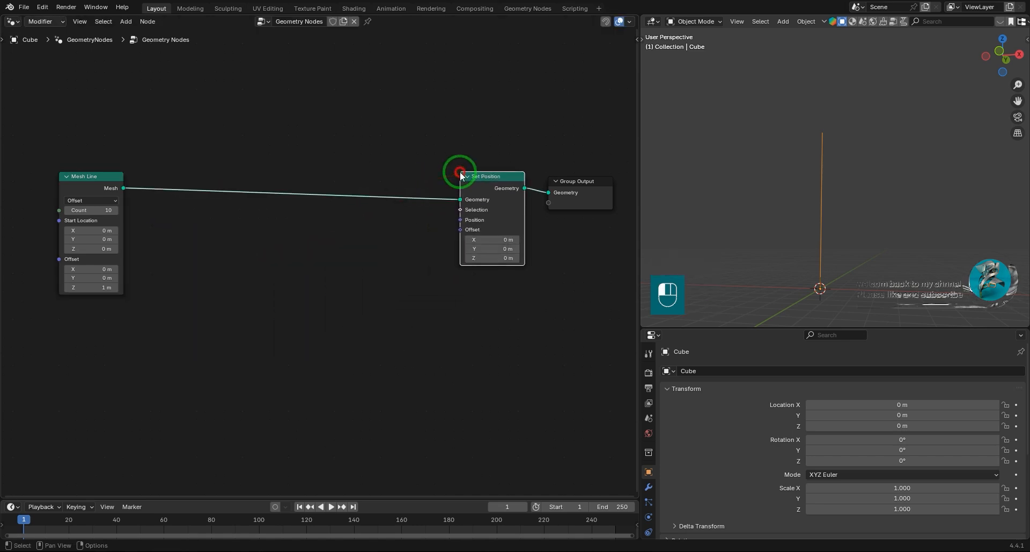
Add a Vector Rotate node and connect its Vector output to the Set Position node's Position input.
key("shift+a")
type("v")
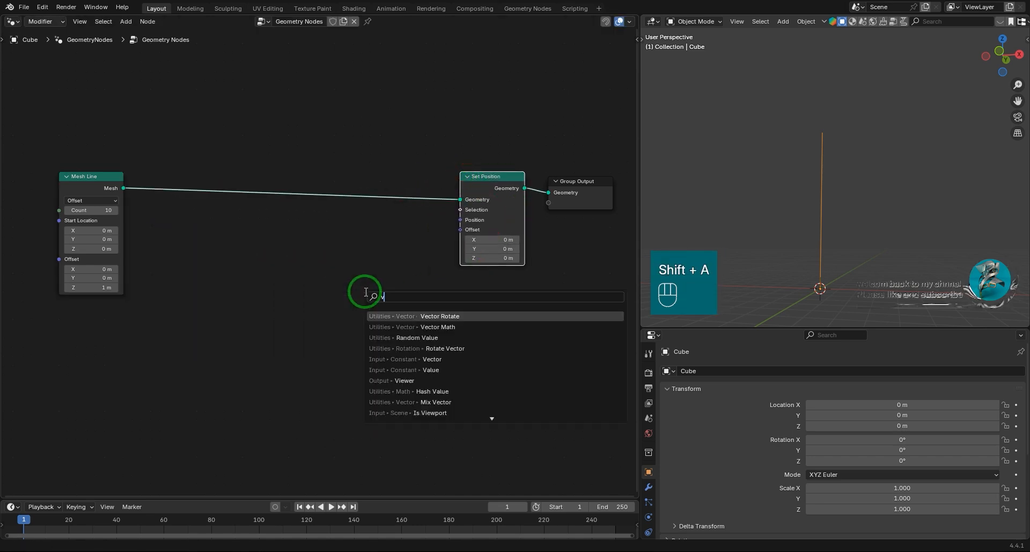
type("ecto")
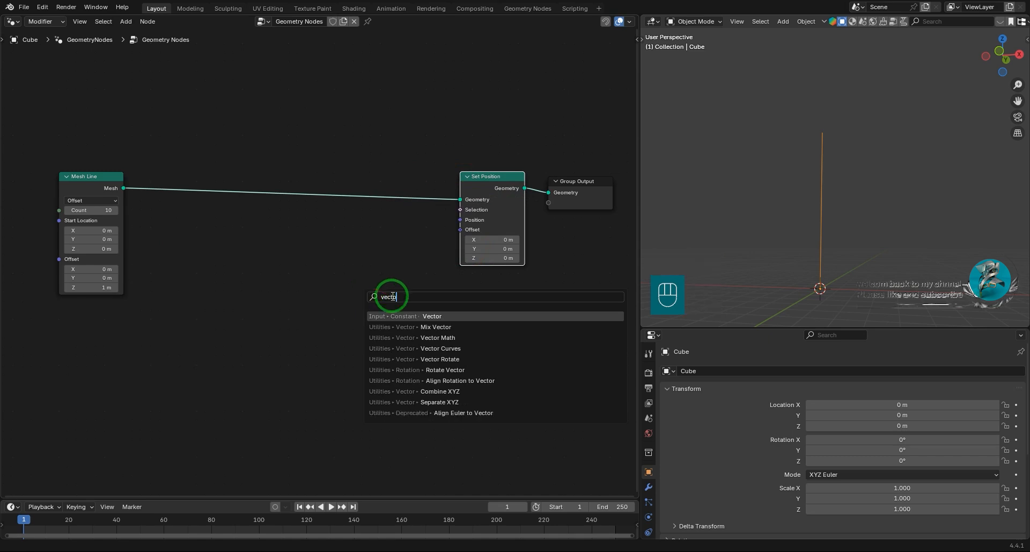
left_click(467, 359)
left_click(290, 237)
scroll(359, 271, "up", 2)
left_click_drag(366, 254, 513, 204)
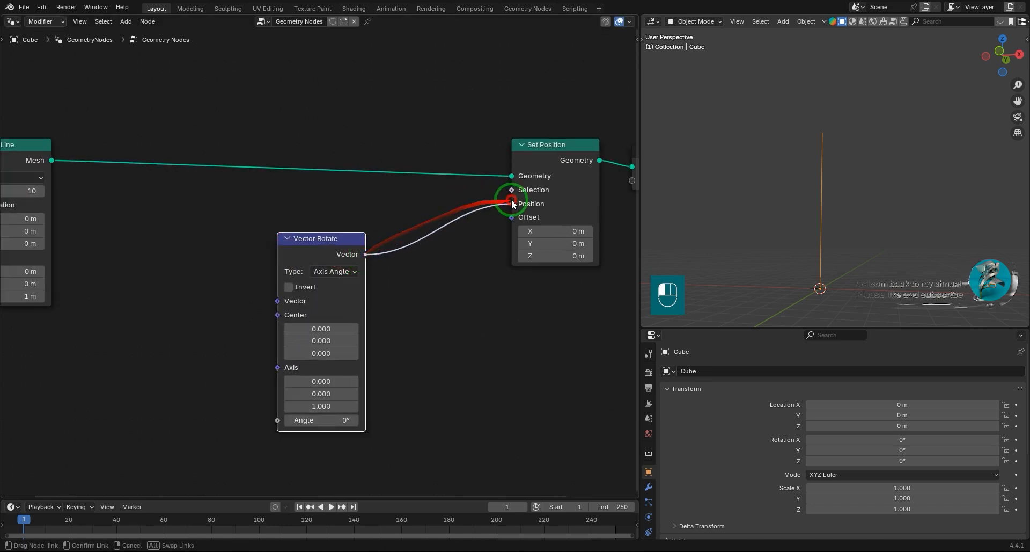
Add a Position node and connect it to the Vector input of the Vector Rotate node.
middle_click_drag(398, 318, 449, 275)
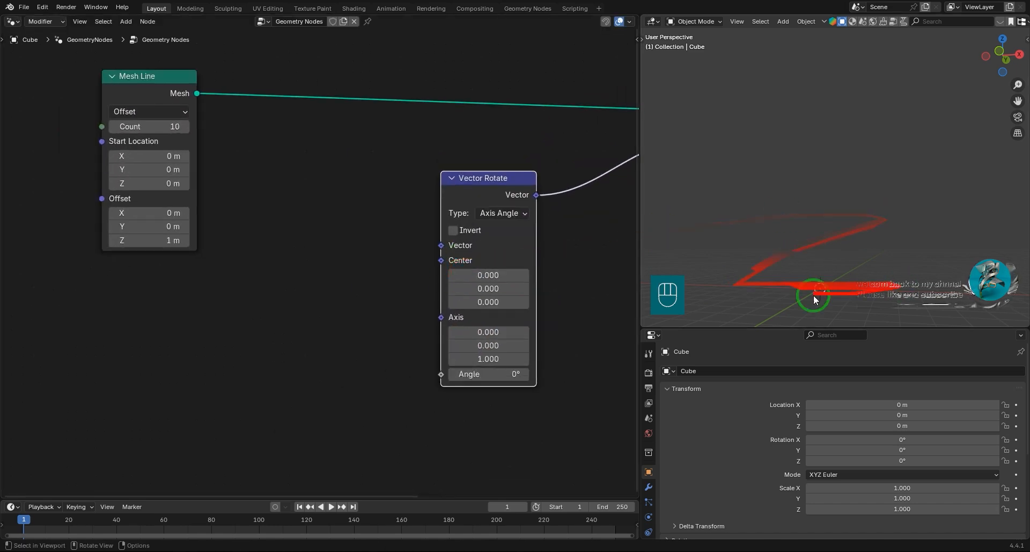
left_click_drag(441, 246, 202, 288)
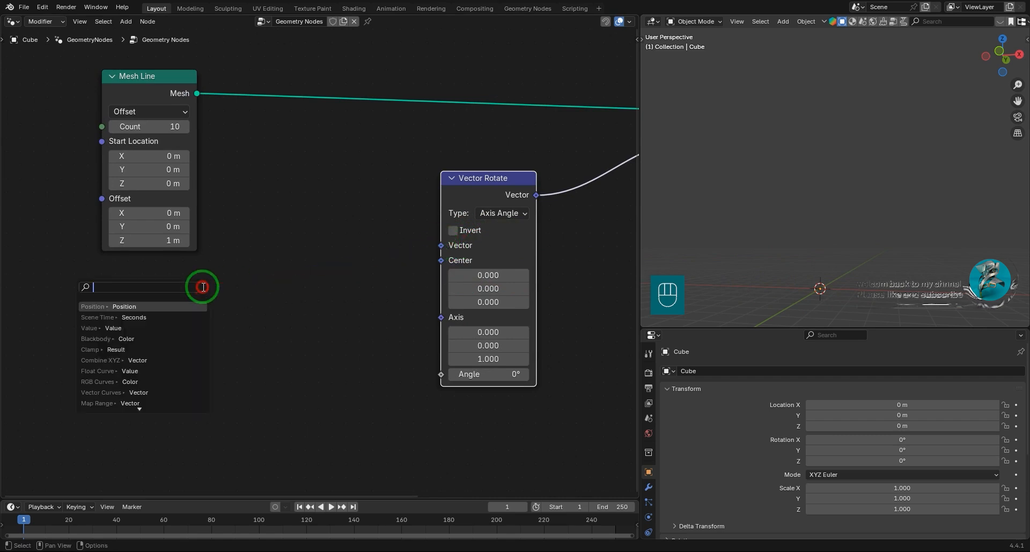
left_click(123, 306)
middle_click_drag(855, 205, 876, 237, "shift")
Set the Vector Rotate axis to Y 1 and Z 0, and undo a trial rotation of its Angle.
left_click(482, 359)
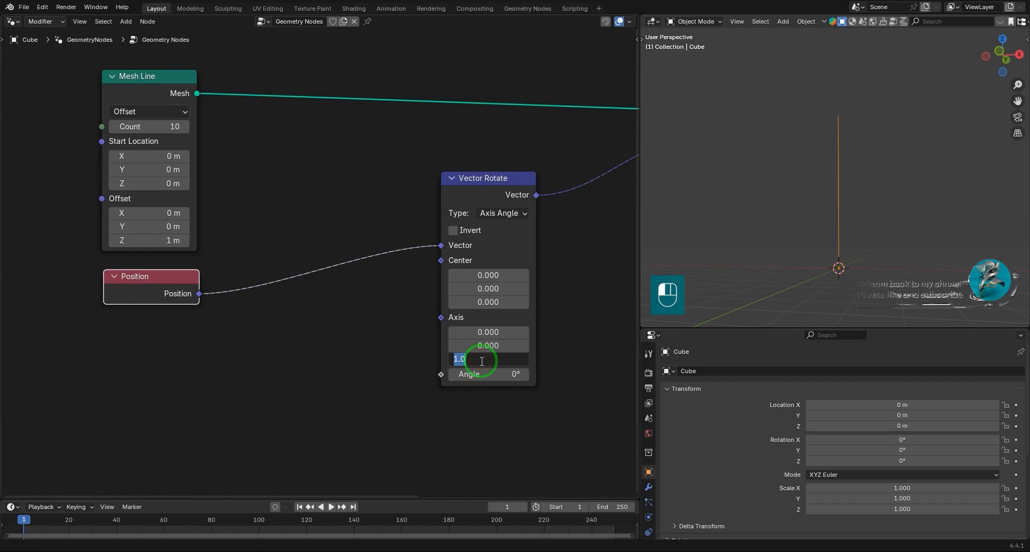
left_click(474, 344)
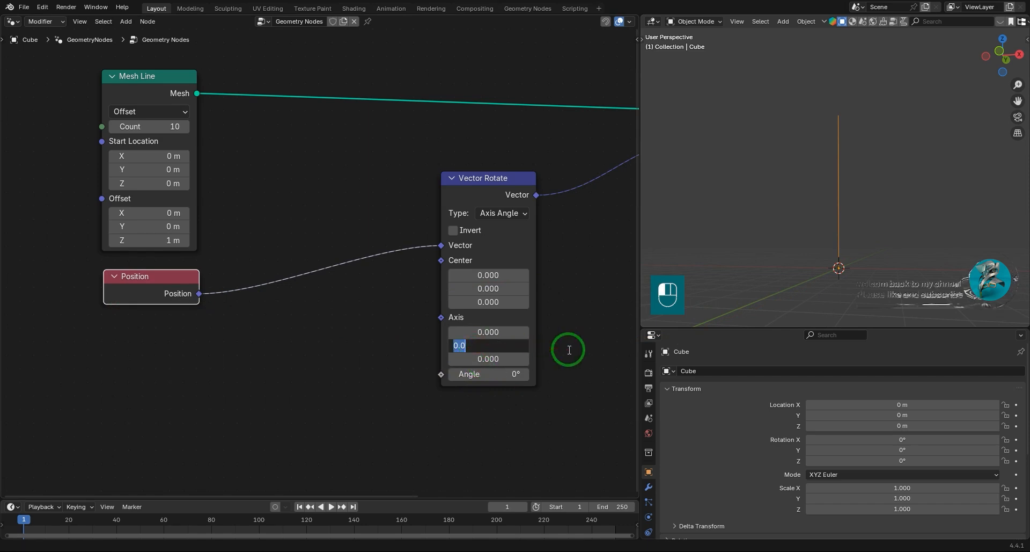
left_click_drag(465, 374, 532, 394)
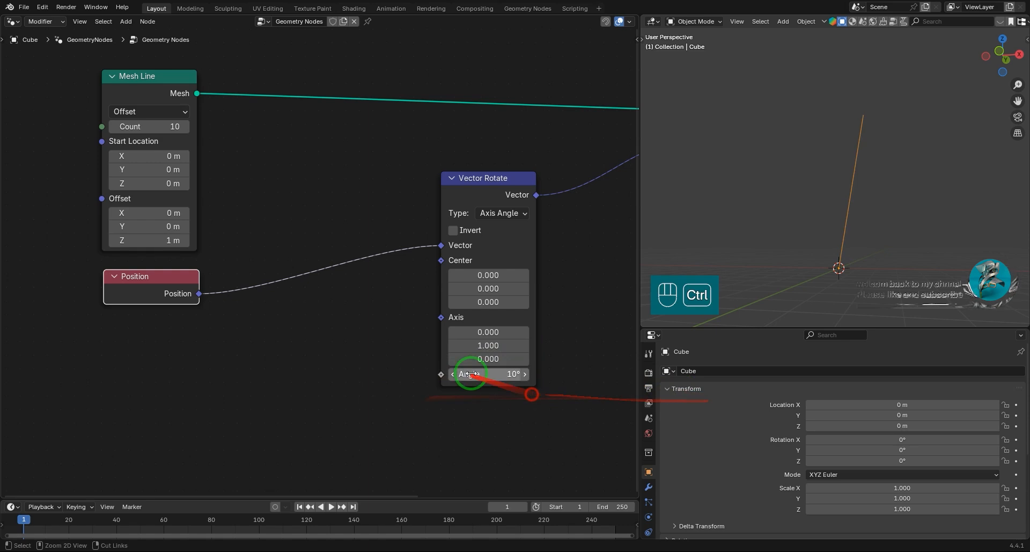
key("ctrl+z")
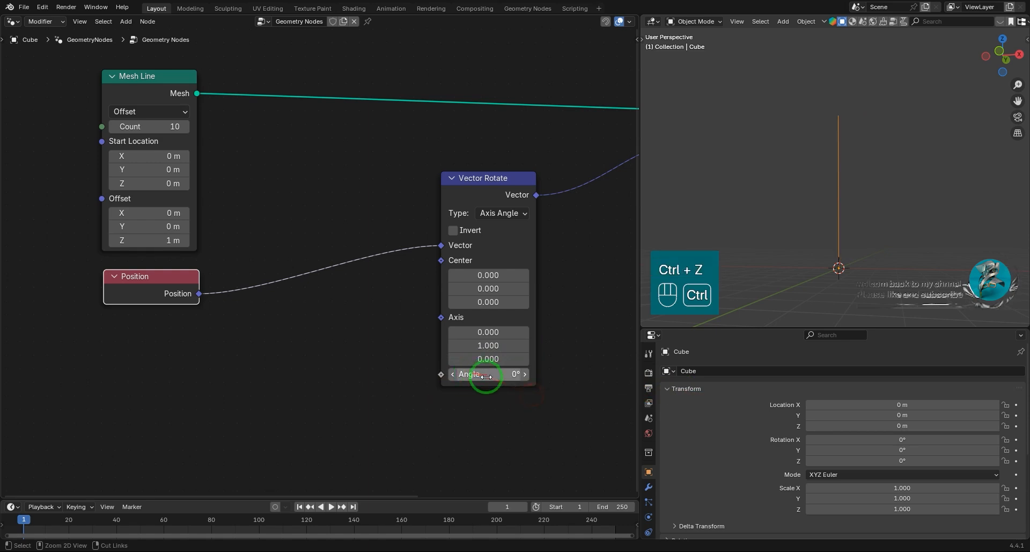
Connect the Position output to the Vector Rotate's Angle input as well and view the line from the front.
left_click_drag(200, 294, 441, 374)
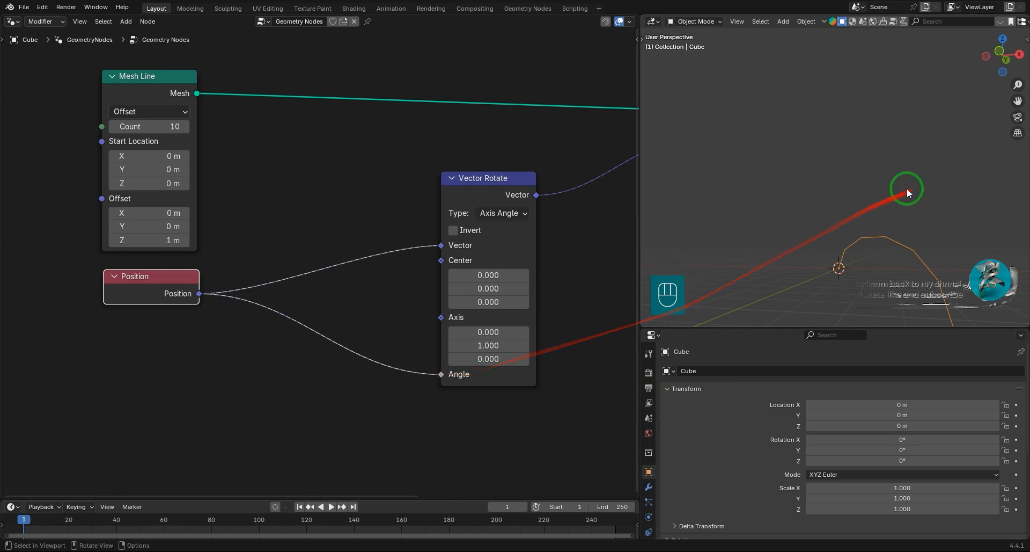
left_click(1010, 67)
middle_click_drag(919, 203, 907, 151, "shift")
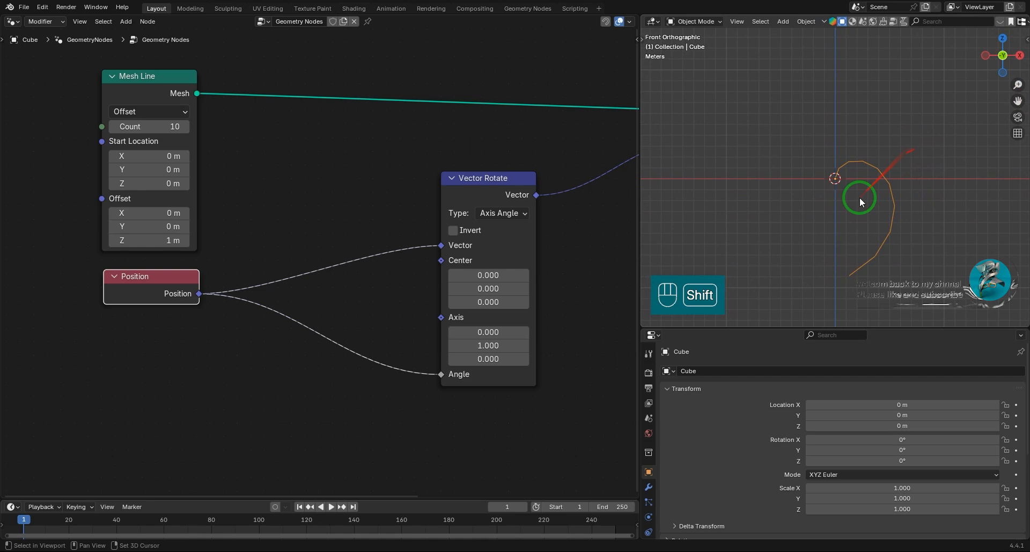
Insert a Math node on the link between Position and the Vector Rotate's Angle input.
key("shift+a")
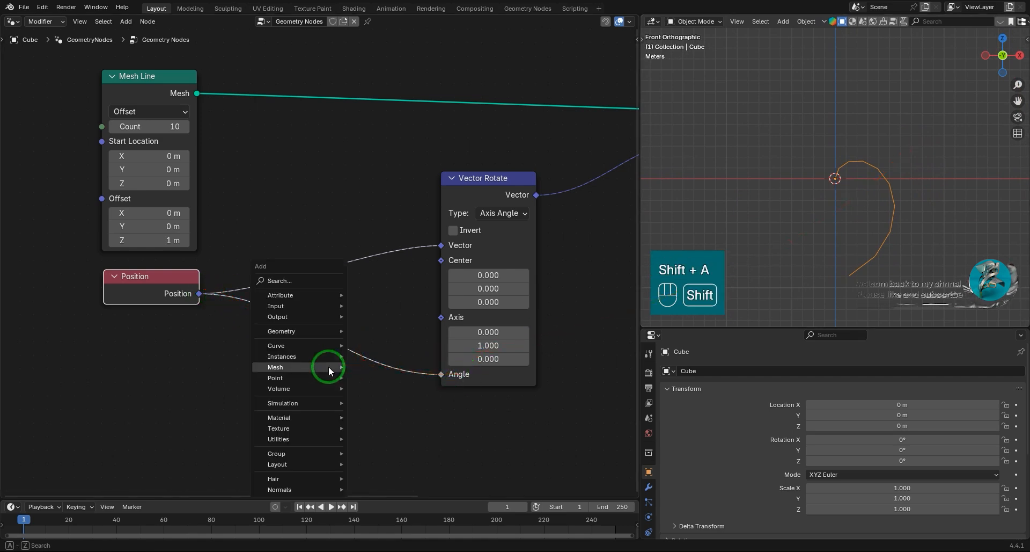
type("math")
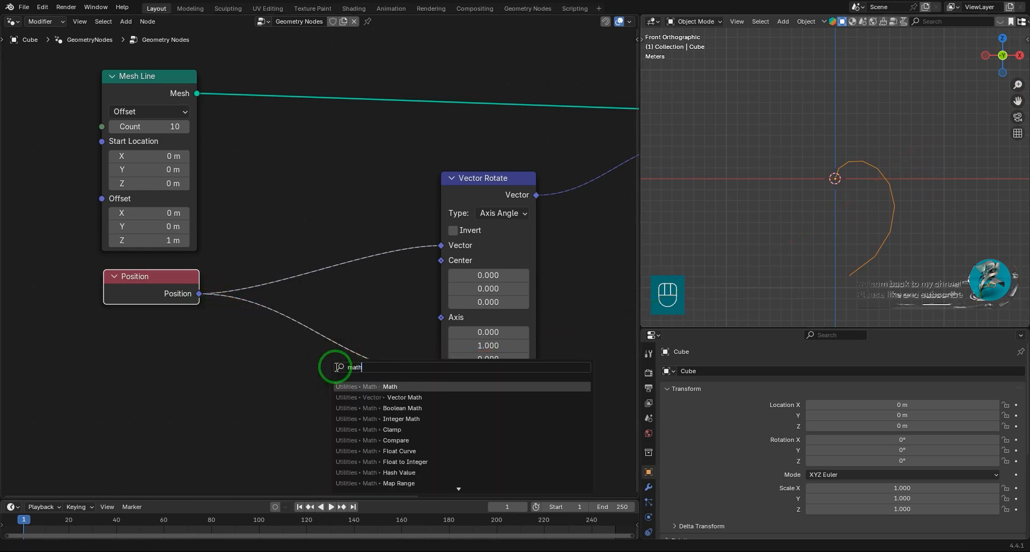
left_click(412, 384)
left_click(264, 326)
scroll(315, 395, "up", 2)
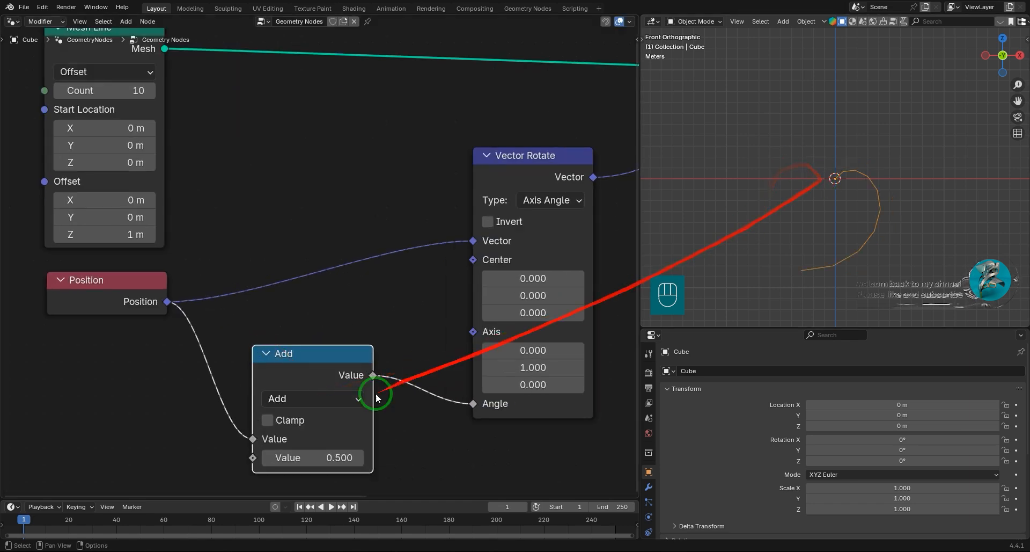
Change the Math node's operation to Multiply and undo the trial changes to its value.
left_click_drag(295, 458, 329, 110)
key("ctrl+z")
left_click(304, 399)
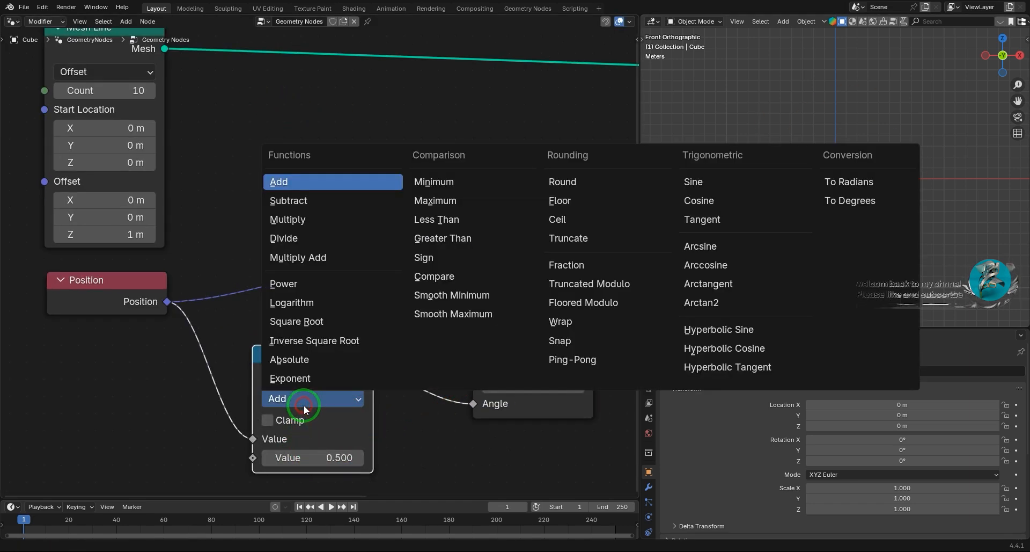
left_click(298, 219)
left_click_drag(294, 458, 301, 111)
key("ctrl+z")
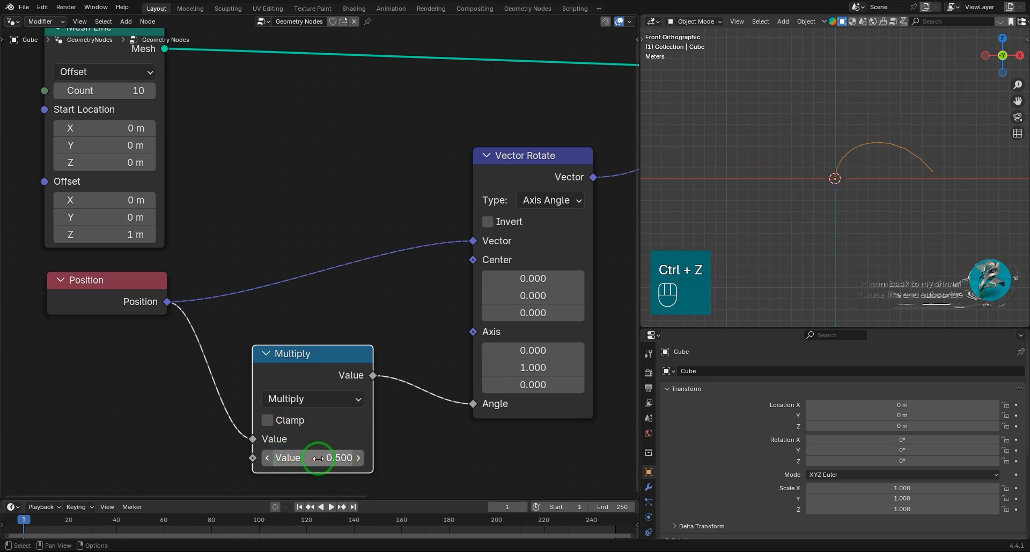
Duplicate the Multiply node and insert the copy between the first Multiply and the Angle input.
left_click_drag(334, 359, 296, 348)
key("shift+d")
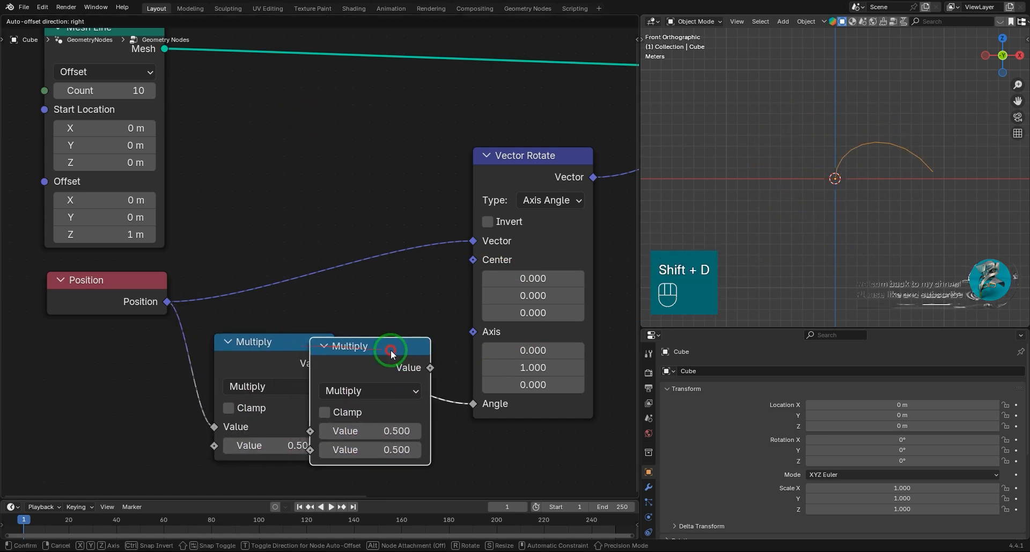
left_click(449, 350)
Try different values on the two Multiply nodes and undo each change.
mouse_move(446, 448)
left_mouse_down()
mouse_move(433, 104)
mouse_move(453, 104)
mouse_move(466, 446)
mouse_move(451, 443)
left_mouse_up()
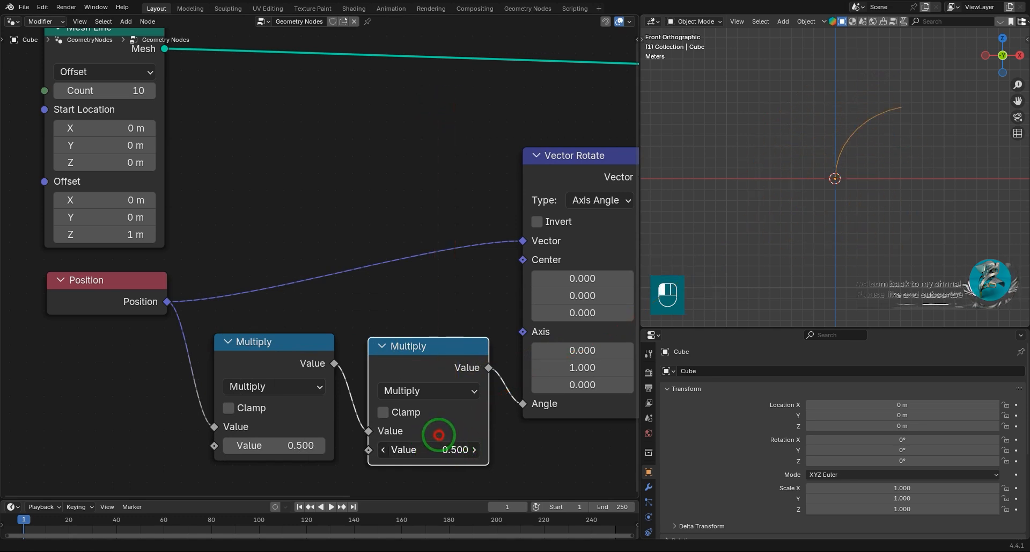
key("ctrl+z")
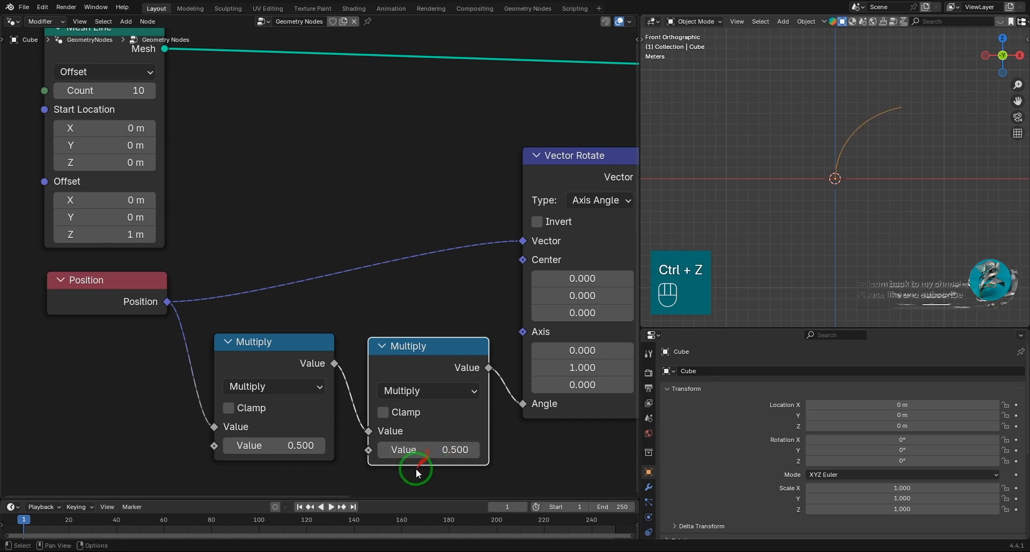
left_click(281, 445)
left_click_drag(294, 445, 272, 443)
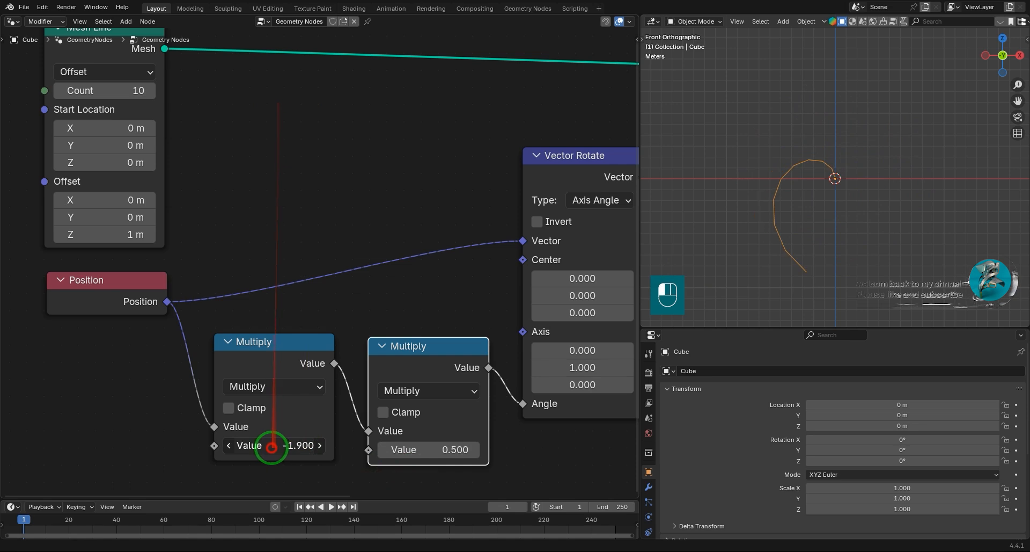
key("ctrl+z")
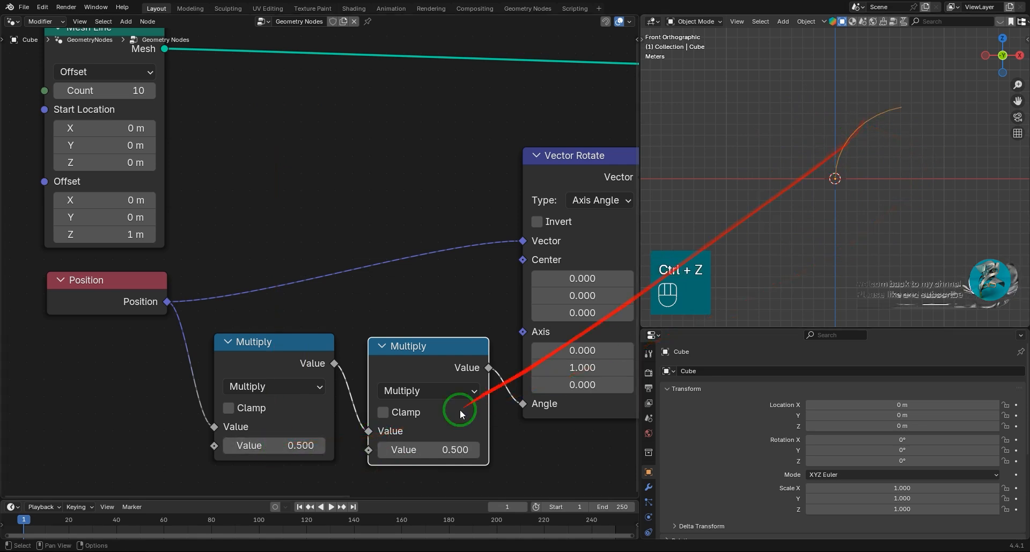
Duplicate the Multiply node twice and place the two unconnected copies in the free space below the Position node.
scroll(424, 421, "down", 3)
scroll(374, 354, "down", 3)
middle_click_drag(344, 436, 415, 384)
left_click(362, 250)
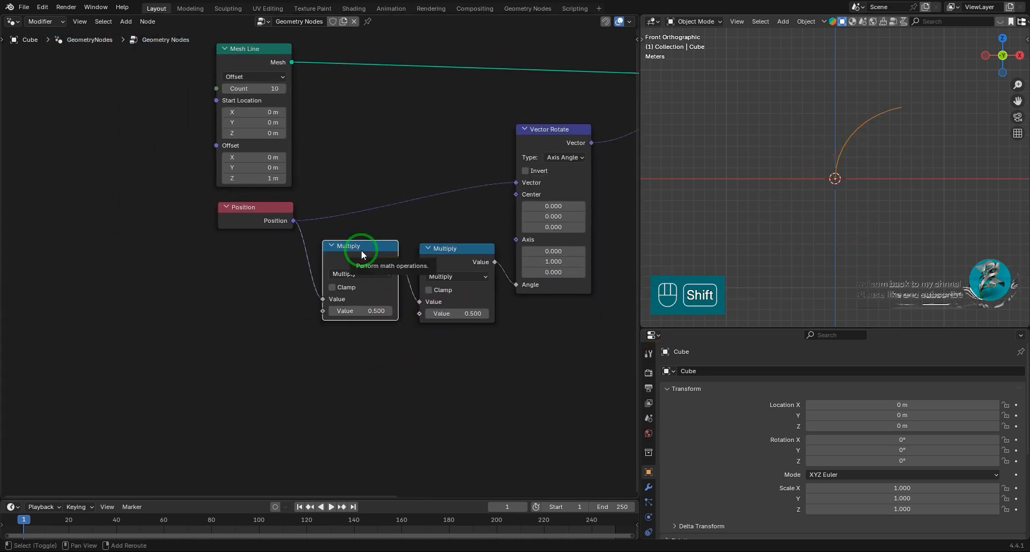
key("shift+d")
left_click(184, 377)
key("shift+d")
left_click(306, 376)
Align the two Multiply copies and connect the second copy's output to the second Value input of the Multiply after Position.
scroll(395, 360, "up", 2)
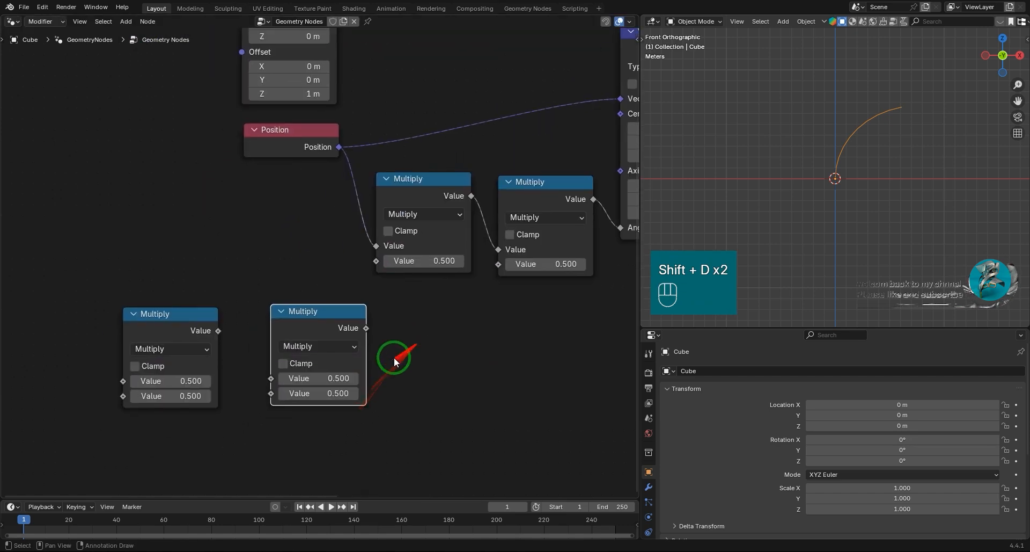
scroll(394, 359, "up", 1)
left_click_drag(346, 315, 312, 318)
left_click_drag(293, 275, 144, 348)
left_click_drag(305, 318, 230, 317)
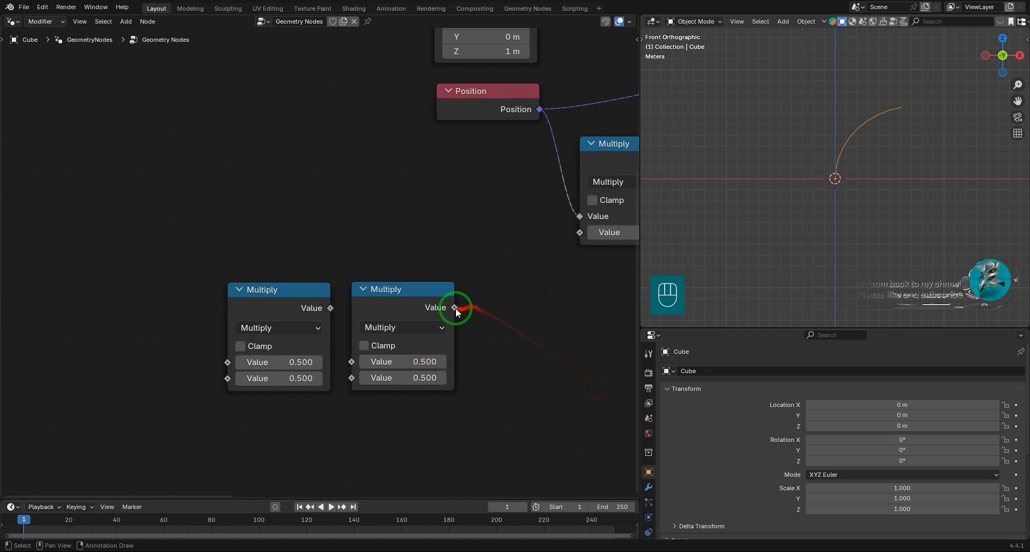
middle_click_drag(390, 364, 420, 356)
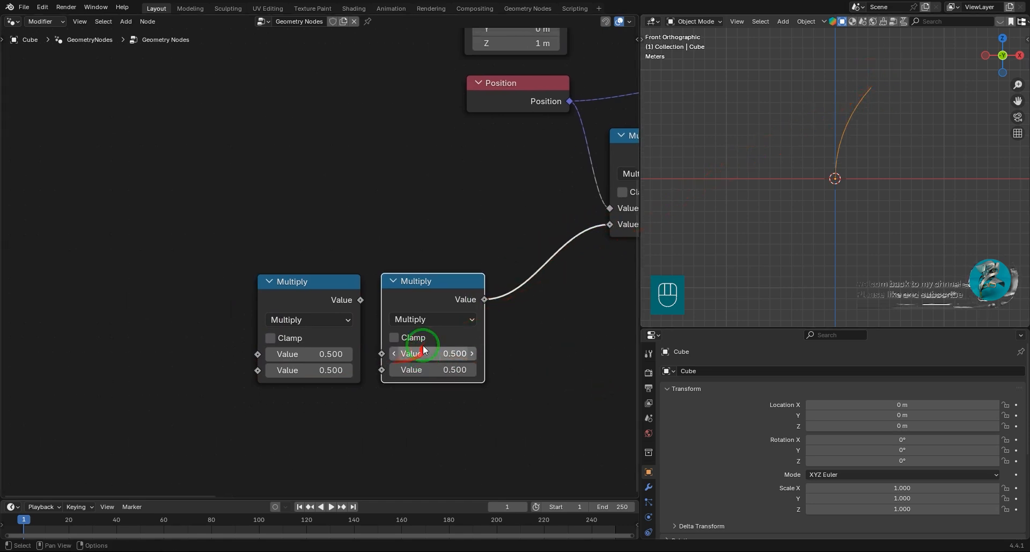
Change the connected Multiply copy to Sine, feed it from the other copy, and undo the trial changes to that copy's values.
left_click(411, 319)
left_click(759, 356)
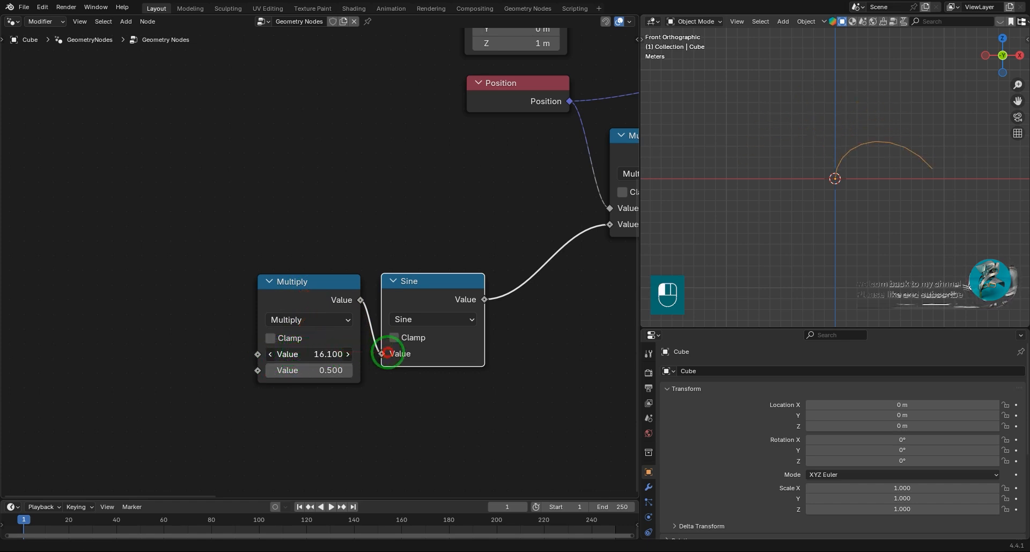
key("ctrl+z")
left_click_drag(305, 369, 577, 387)
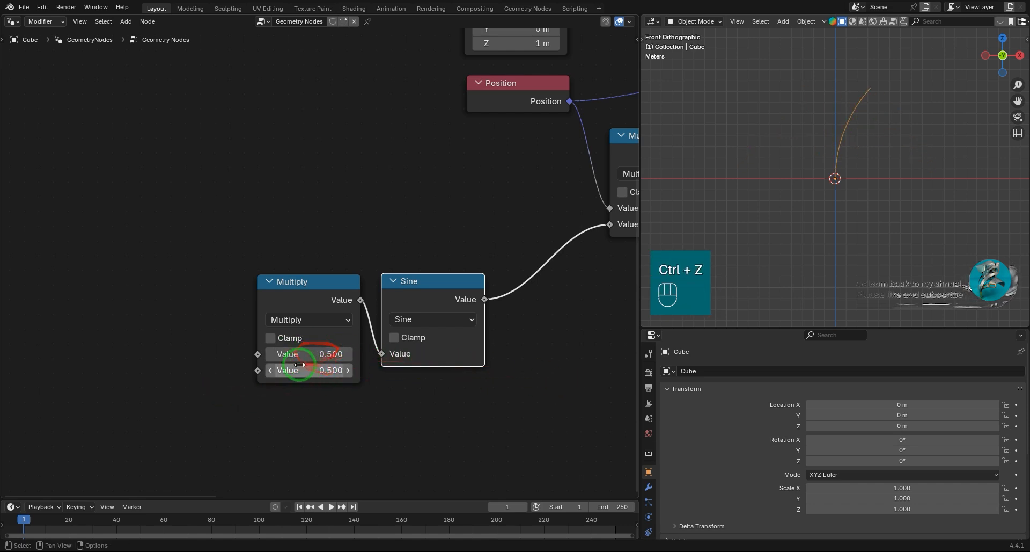
Add a Scene Time node with Seconds connected to the first Value of the Multiply before Sine, and play the animation.
left_click_drag(257, 354, 170, 338)
type("scen")
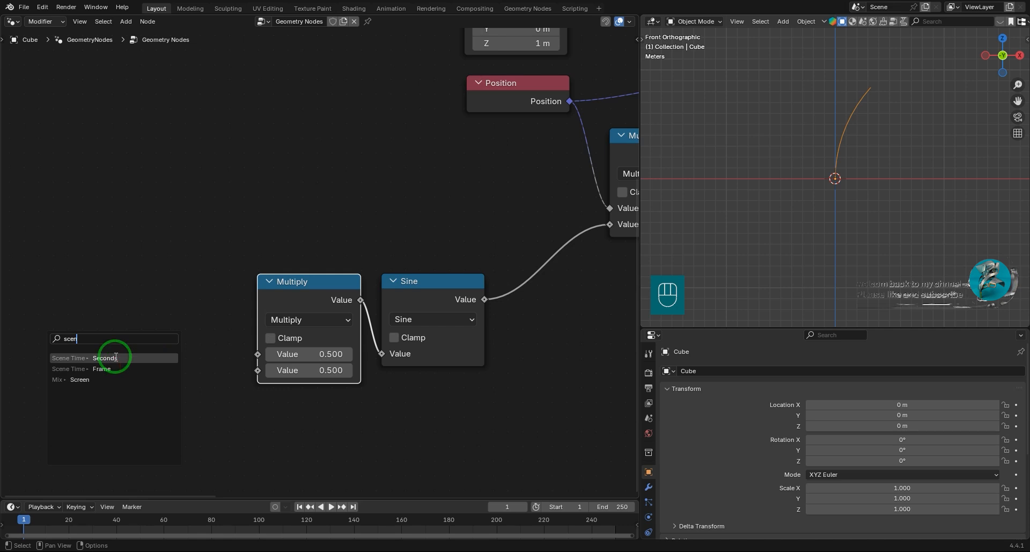
left_click(74, 357)
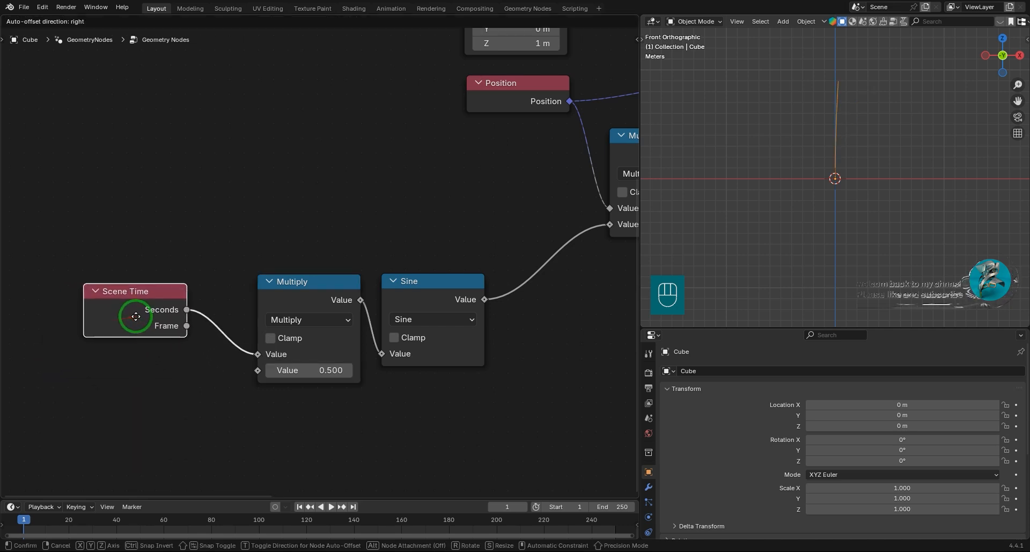
left_click(137, 315)
key("space")
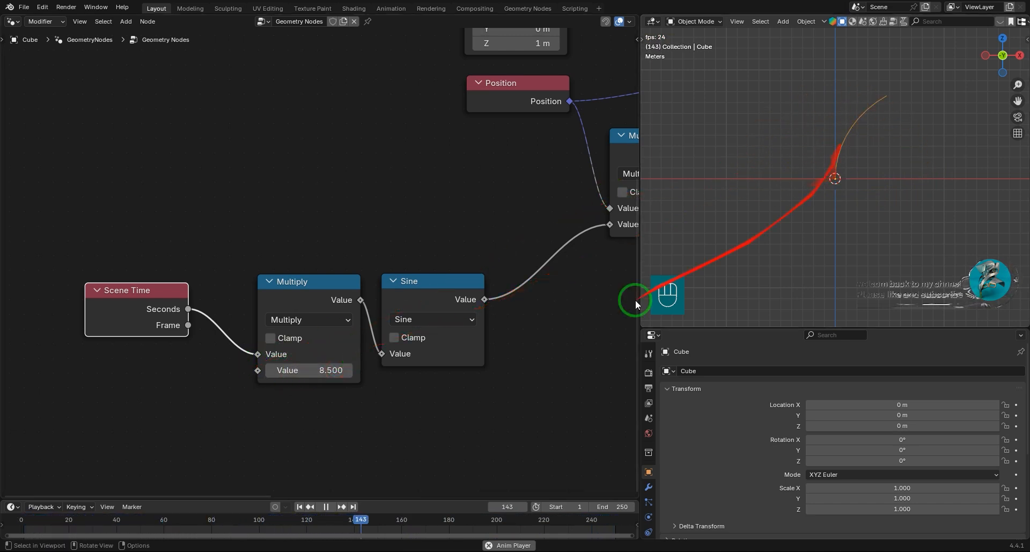
Try different values on the Multiply node that feeds the Vector Rotate's Angle while the animation plays.
scroll(572, 265, "down", 3)
middle_click_drag(572, 264, 208, 355, "shift")
scroll(431, 301, "up", 8)
middle_click_drag(413, 324, 454, 230, "shift")
left_click_drag(395, 290, 470, 283, "shift")
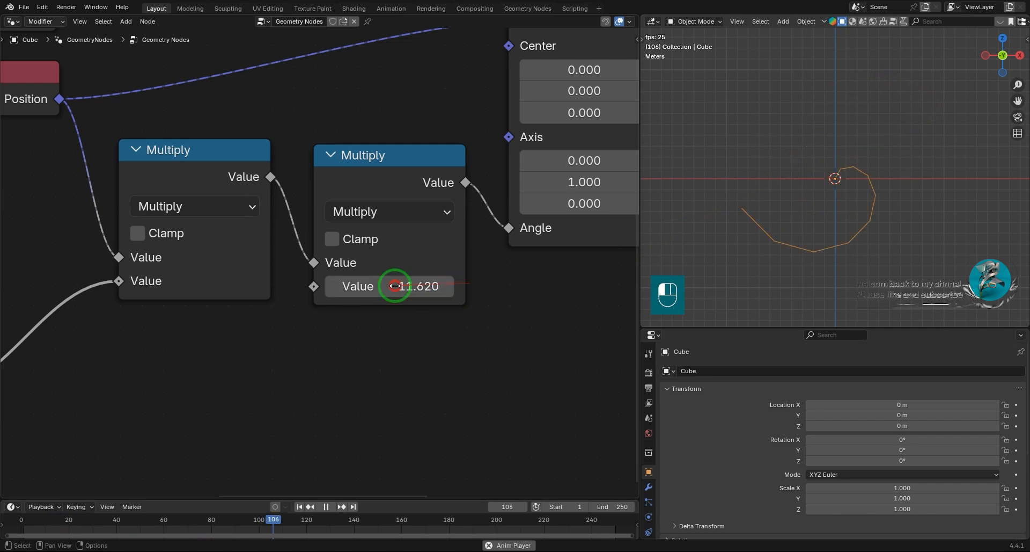
left_click_drag(403, 292, 356, 294)
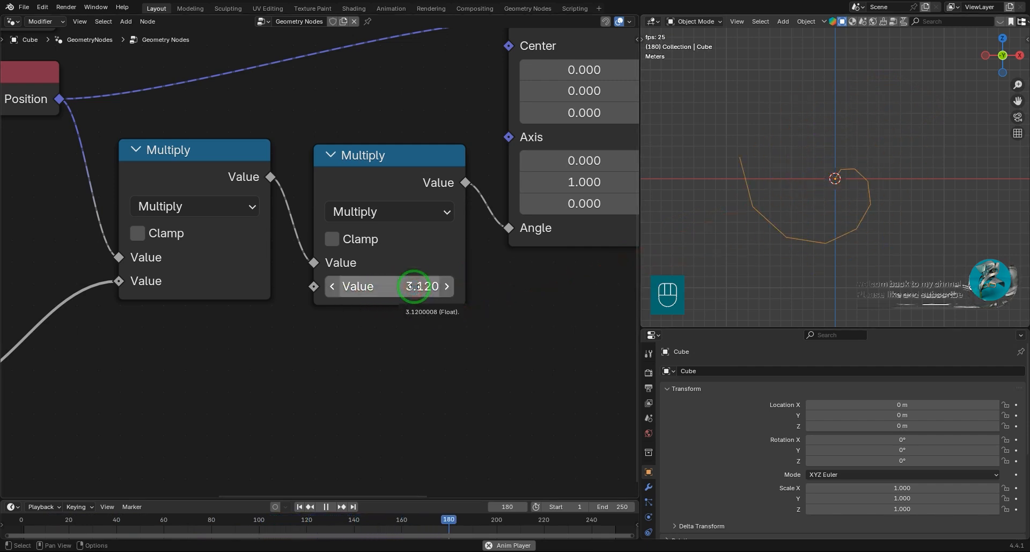
mouse_move(420, 286)
left_mouse_down()
mouse_move(381, 287)
mouse_move(413, 286)
left_mouse_up()
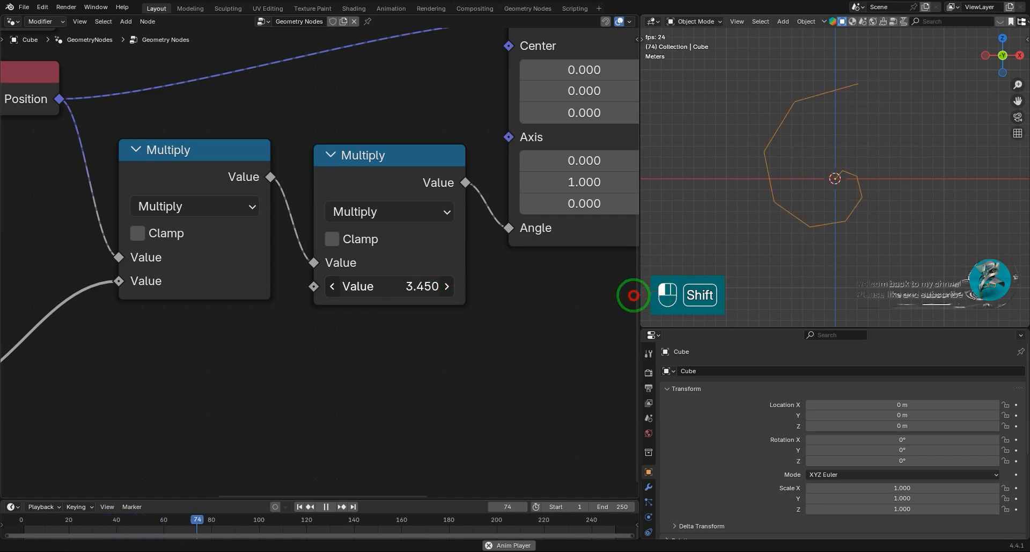
left_click_drag(605, 300, 590, 302, "shift")
Set the value of the Multiply node feeding the Angle input to 0.05.
left_click(406, 286)
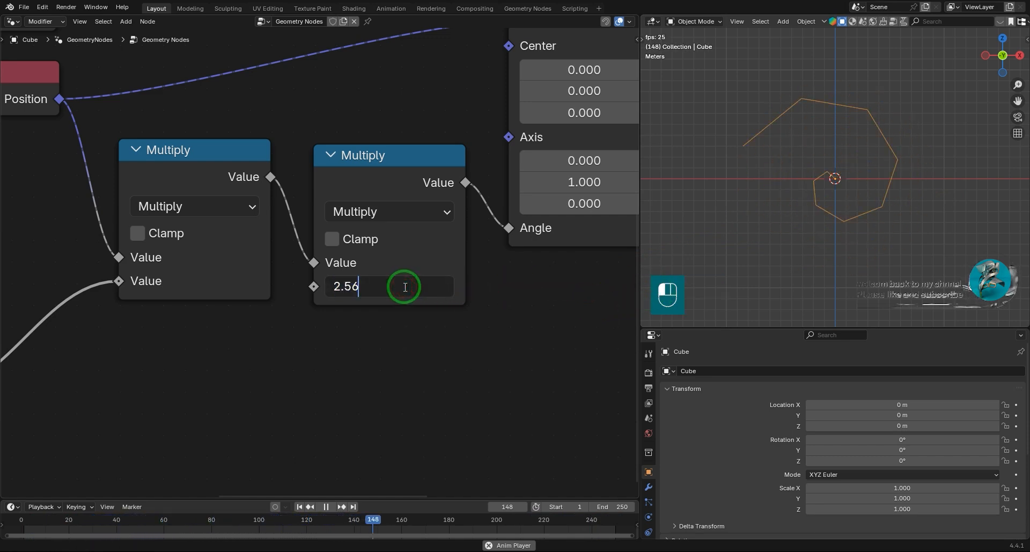
key("BackSpace")
key("BackSpace")
key("BackSpace")
type(".05")
key("Return")
Set the value of the Multiply node between Scene Time and Sine to 2.
middle_click_drag(206, 318, 449, 310)
left_click(426, 306)
type("2")
key("Return")
scroll(414, 291, "down", 15)
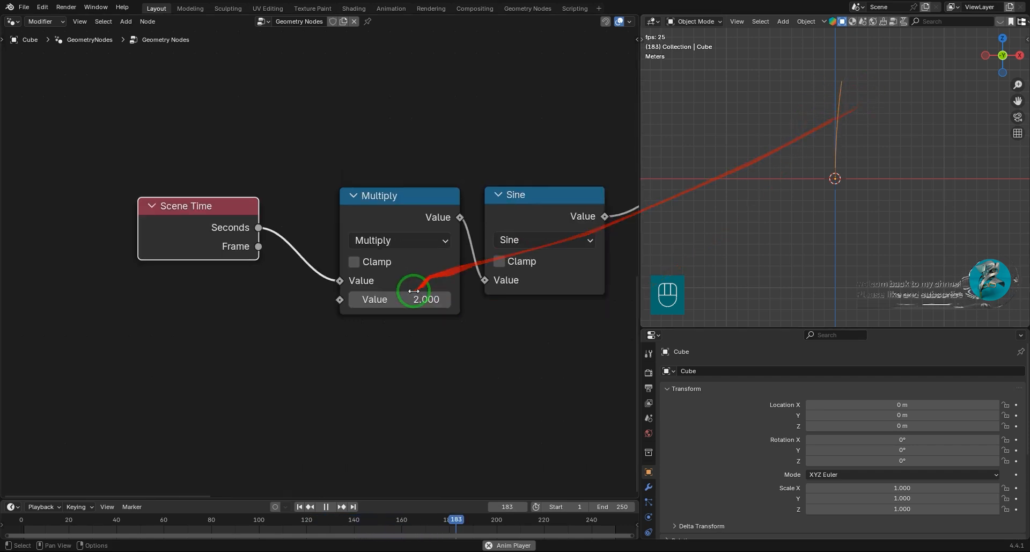
Tidy the node layout by moving the Mesh Line away from Position and the Scene Time, Multiply and Sine nodes closer together.
middle_click_drag(431, 295, 329, 389)
scroll(391, 367, "down", 3)
scroll(433, 355, "up", 3)
middle_click_drag(406, 363, 335, 343)
left_click_drag(304, 168, 233, 104)
left_click_drag(290, 272, 277, 266)
left_click_drag(262, 362, 300, 328)
Move Set Position and Group Output farther from Vector Rotate, and shift Mesh Line up to make room between them.
scroll(497, 358, "down", 4)
middle_click_drag(561, 247, 353, 314)
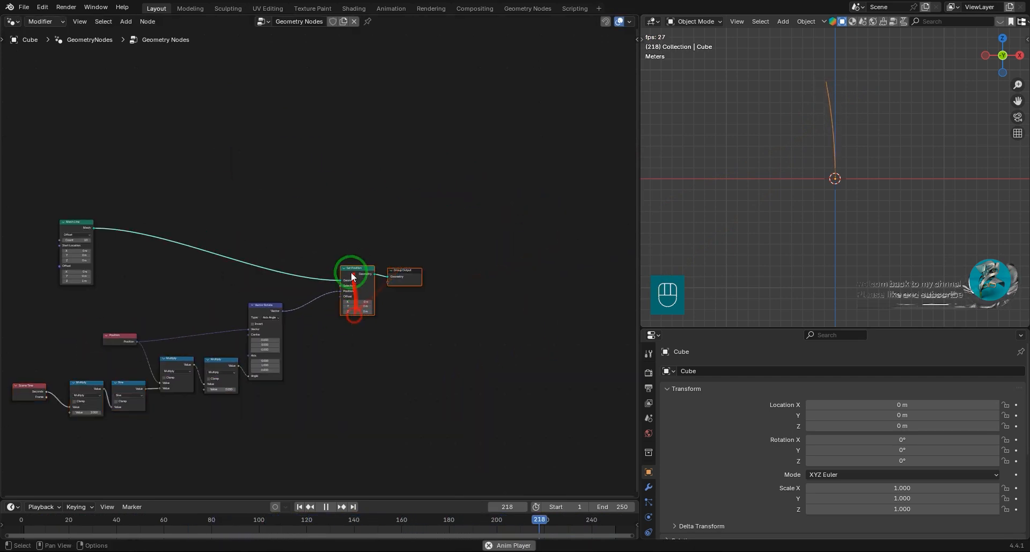
left_click_drag(428, 199, 427, 200)
left_click_drag(474, 229, 365, 327)
left_click_drag(370, 267, 446, 199)
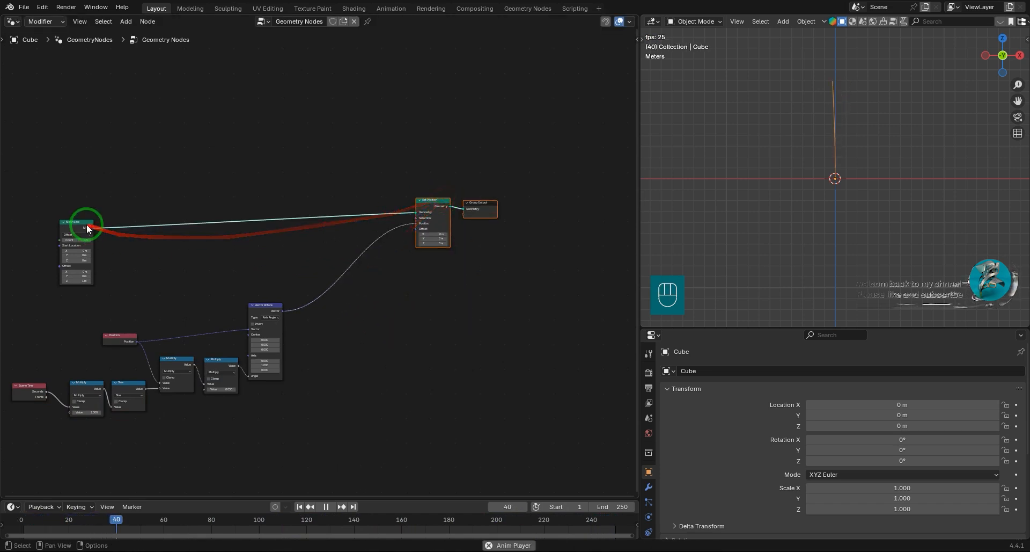
left_click_drag(84, 220, 71, 182)
middle_click_drag(287, 401, 440, 366)
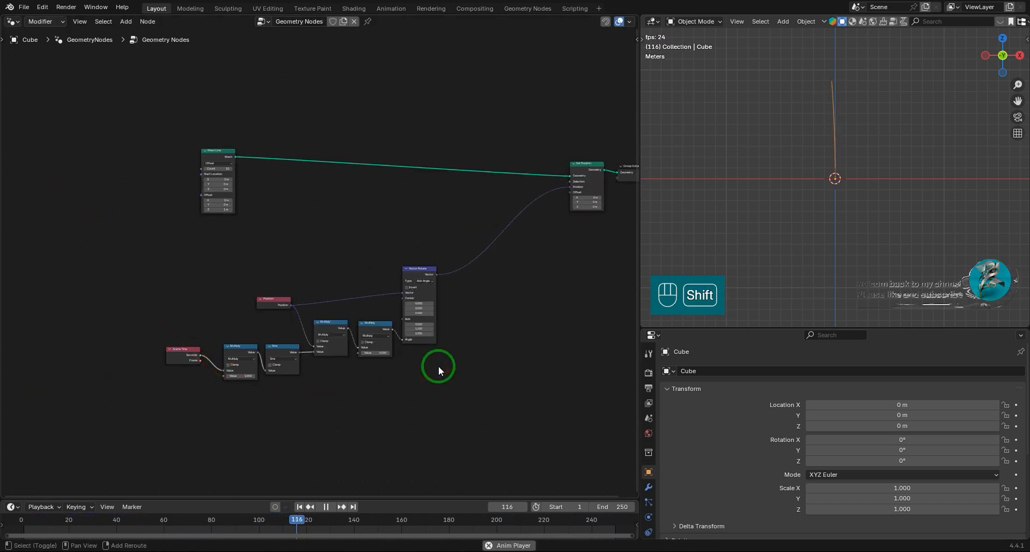
Add a Frame node around the Scene Time, Sine, Multiply, Position and Vector Rotate nodes and attach them to it.
key("shift+a")
left_click(491, 386)
left_click(163, 267)
left_click_drag(291, 275, 482, 276)
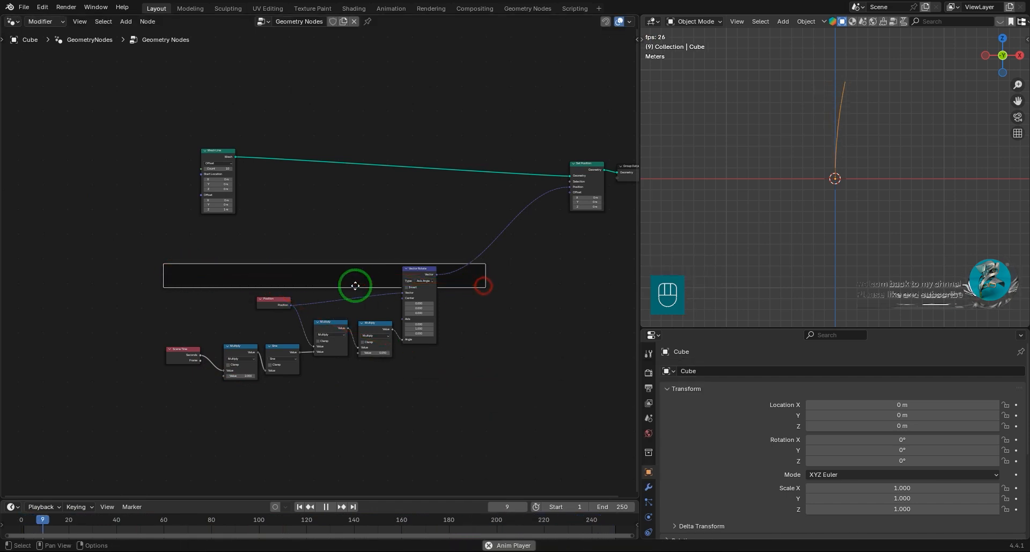
left_click_drag(353, 287, 341, 410)
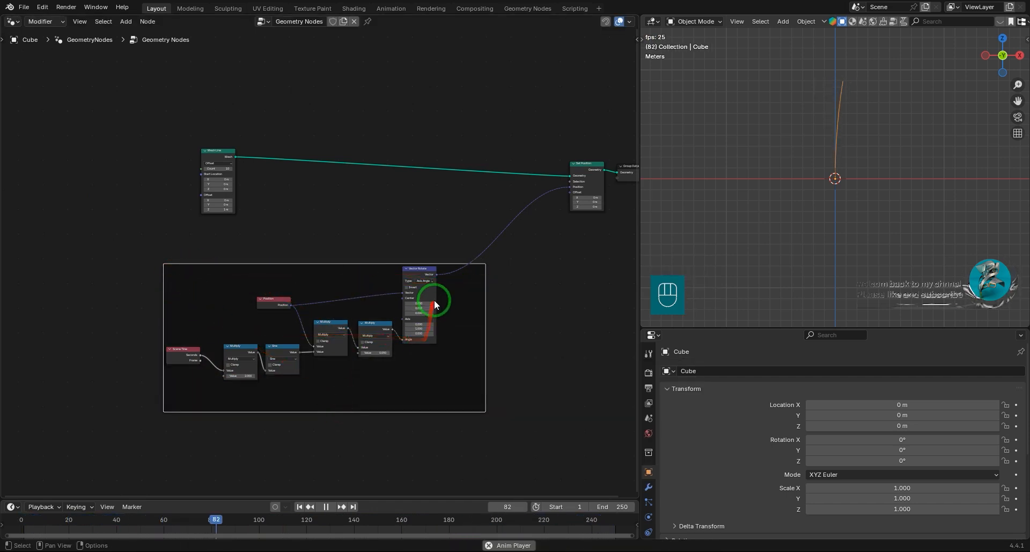
left_click_drag(456, 394, 179, 287)
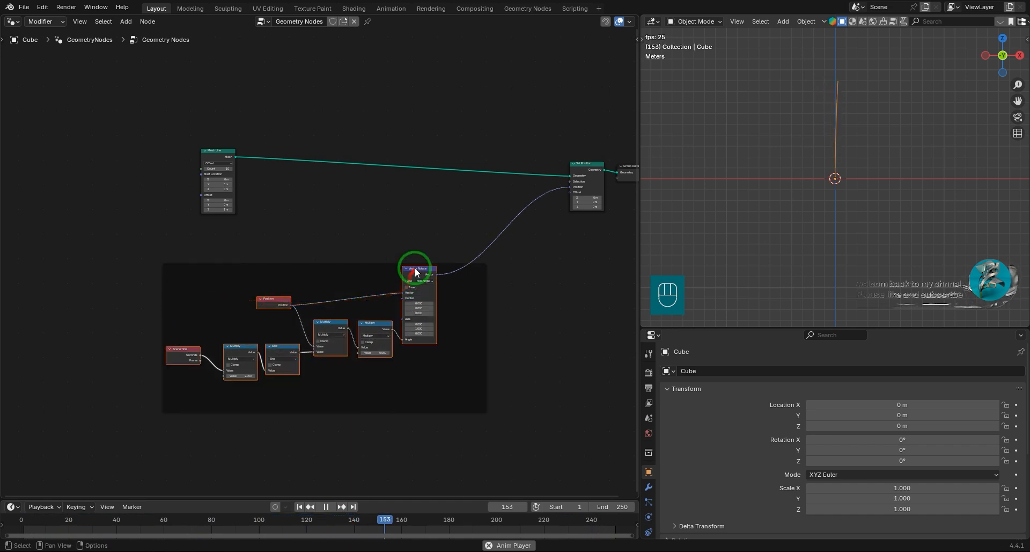
left_click_drag(414, 269, 420, 273)
Give the frame a custom grey colour and set its label size to 50.
key("n")
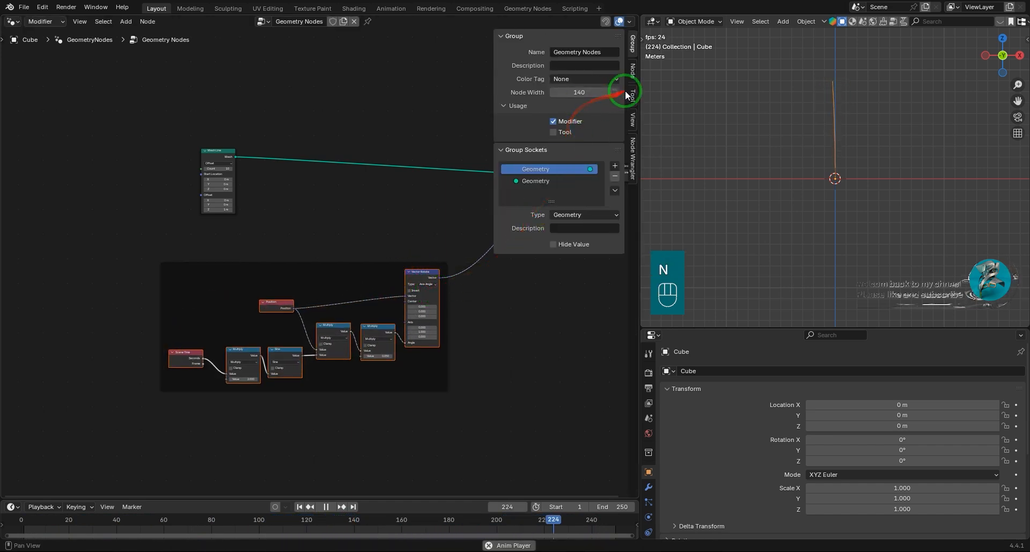
left_click(632, 72)
left_click(528, 97)
left_click(516, 96)
left_click(517, 111)
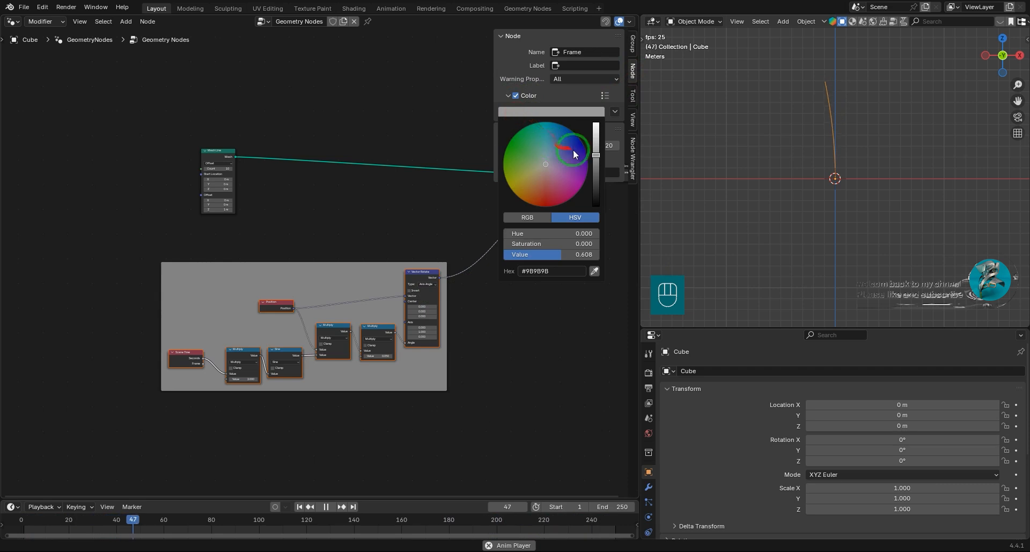
scroll(441, 345, "up", 1)
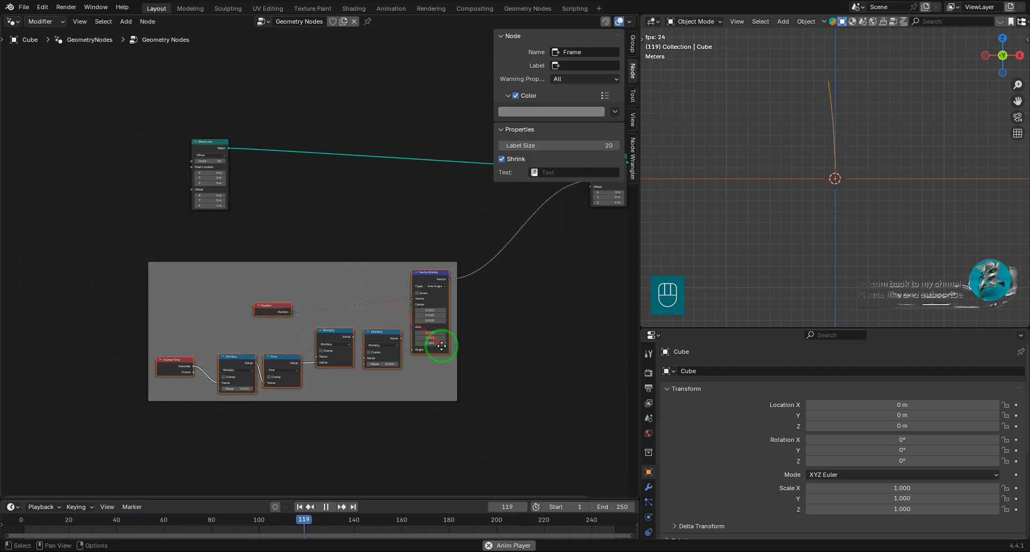
left_click(609, 146)
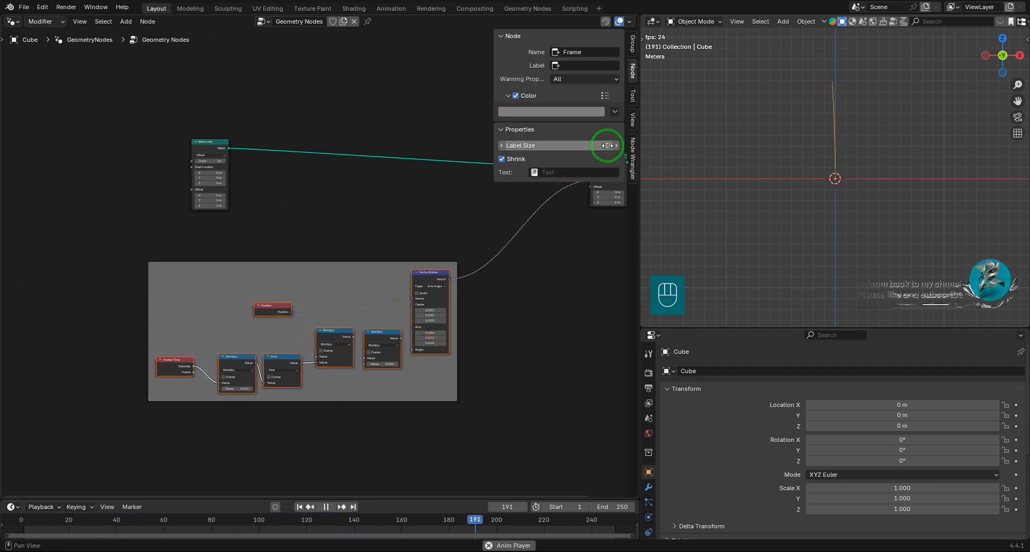
scroll(320, 269, "up", 1)
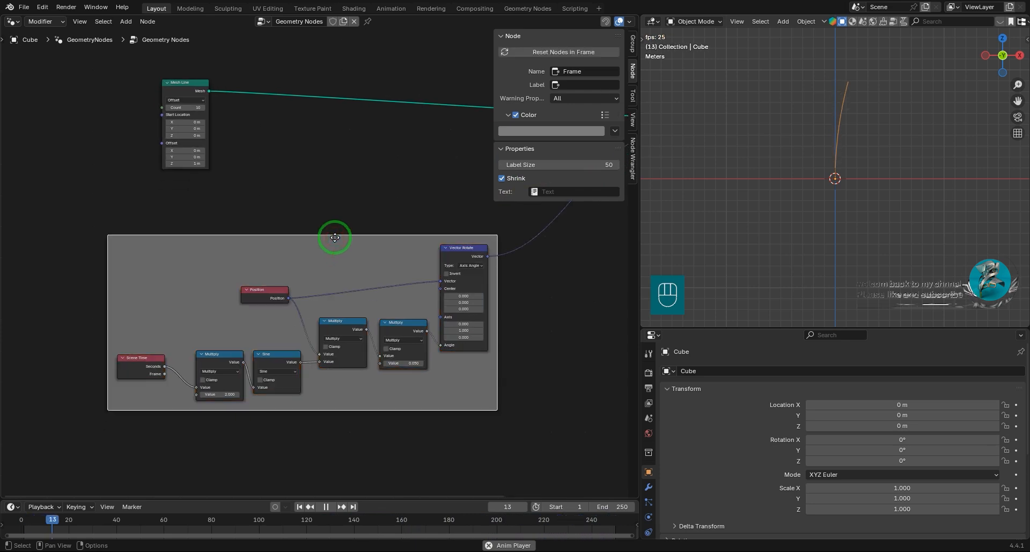
Label the frame of sway nodes Time and hide the node properties.
key("F2")
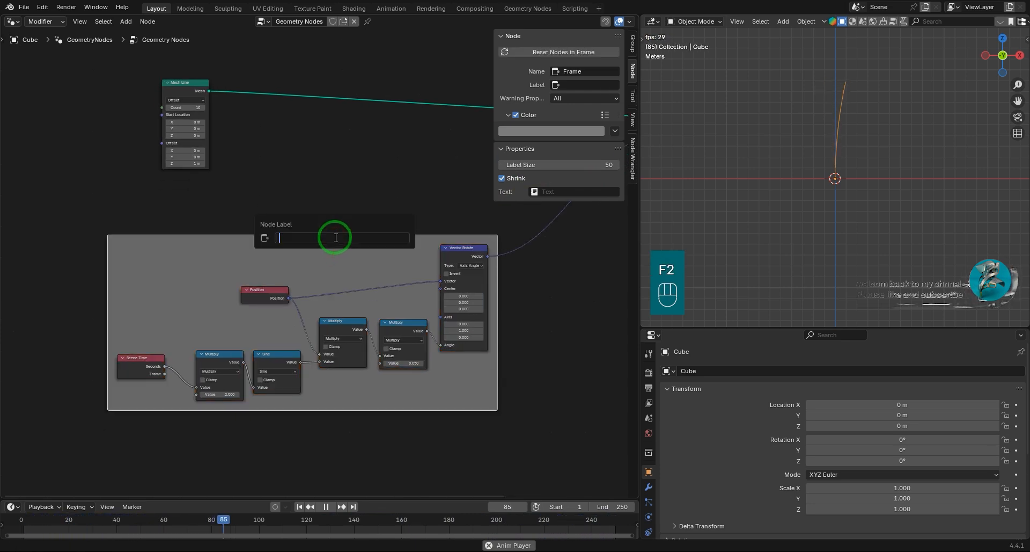
type("Time")
key("Return")
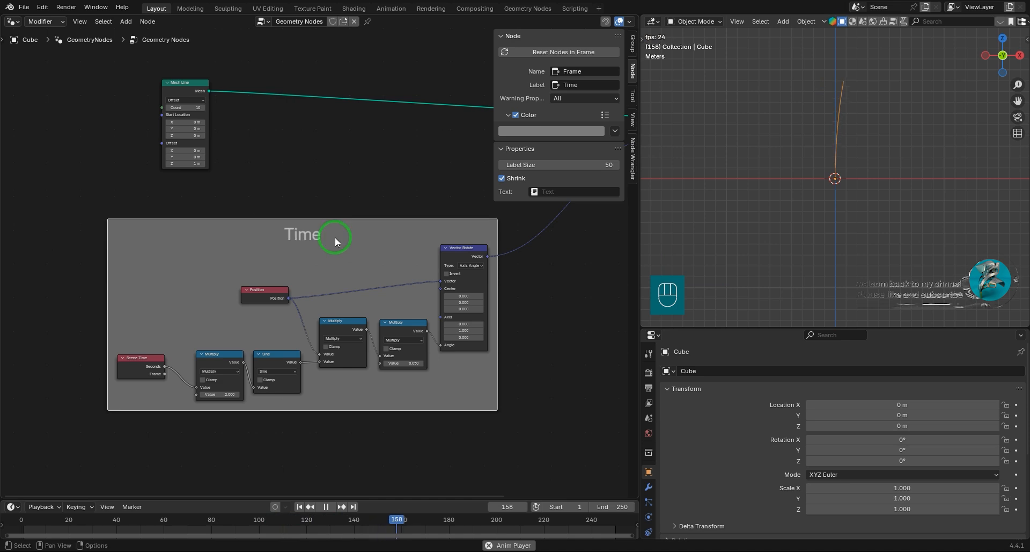
scroll(368, 397, "down", 4)
key("n")
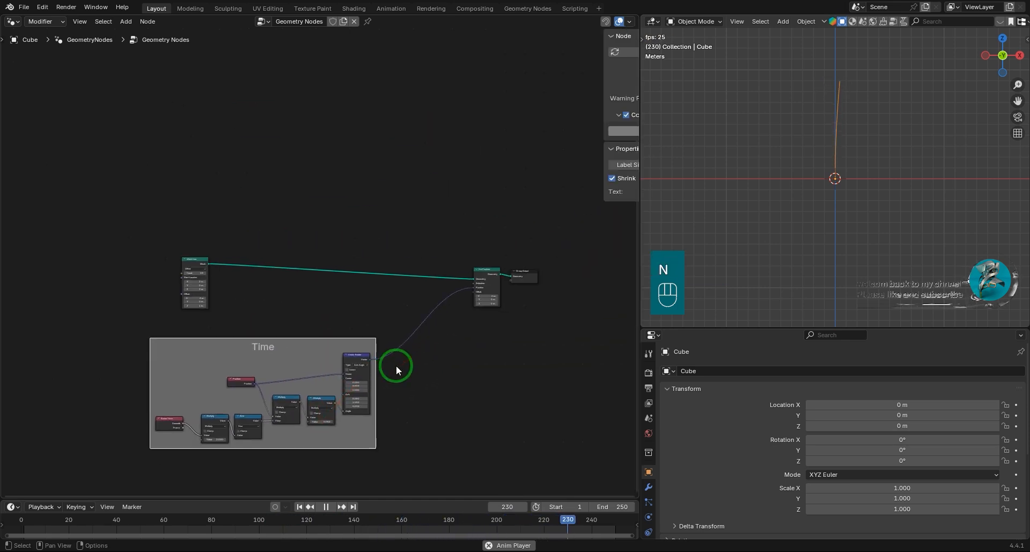
Spread out the layout by moving Group Output slightly and Mesh Line well away from Set Position.
scroll(397, 365, "up", 1)
left_click_drag(488, 267, 535, 243)
scroll(803, 150, "up", 1)
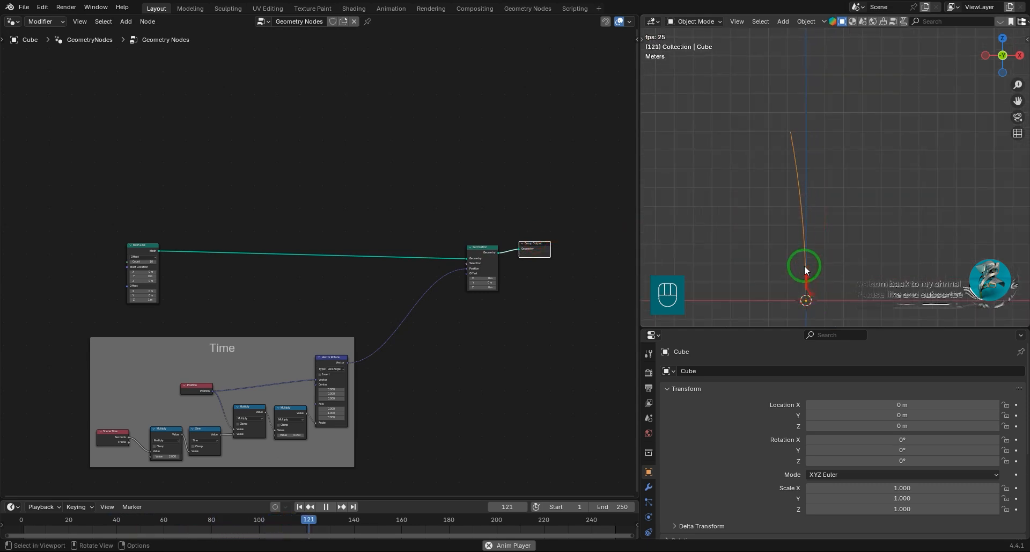
left_click_drag(161, 223, 98, 220)
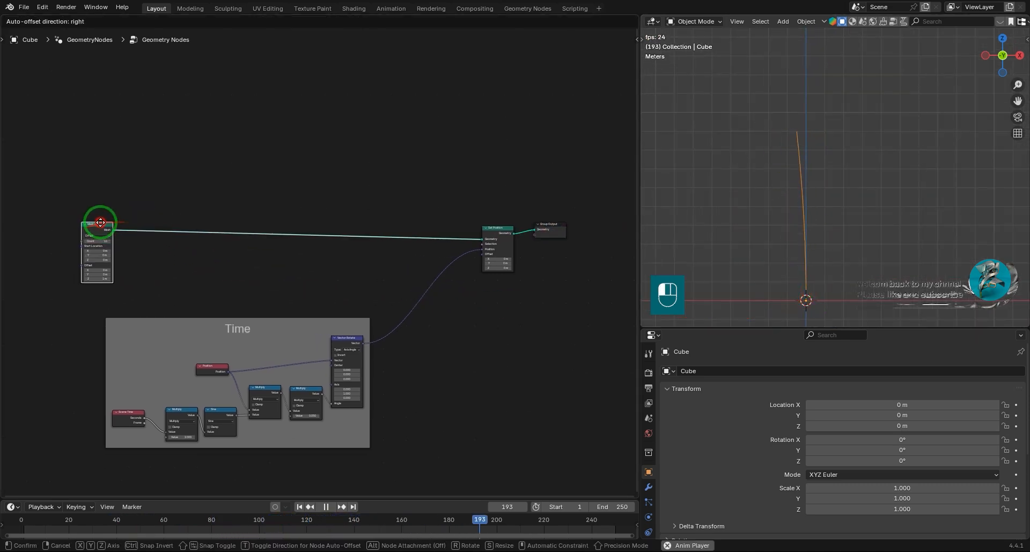
Add a Cylinder mesh primitive node beside Mesh Line.
key("shift+a")
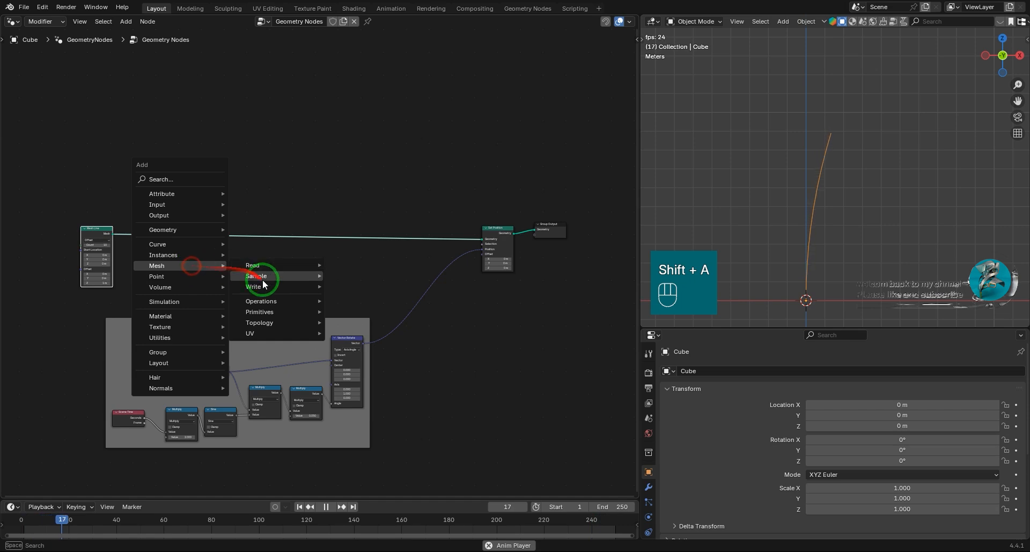
mouse_move(261, 314)
left_click(351, 333)
left_click(126, 246)
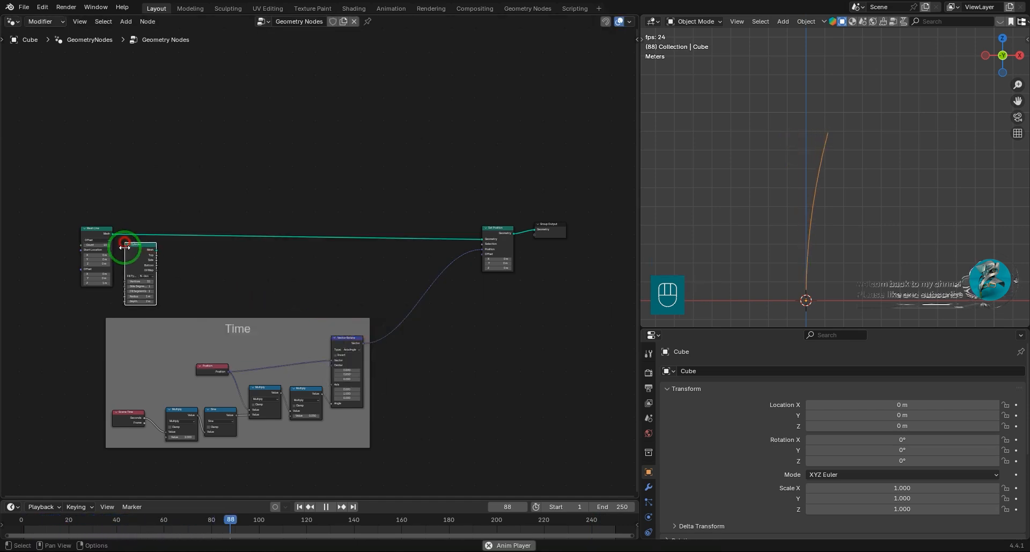
scroll(333, 308, "up", 2)
scroll(333, 308, "up", 2)
Insert an Instance on Points node after Mesh Line and connect the Cylinder mesh to its Instance input.
key("shift+a")
mouse_move(287, 273)
left_click(376, 273)
left_click(350, 191)
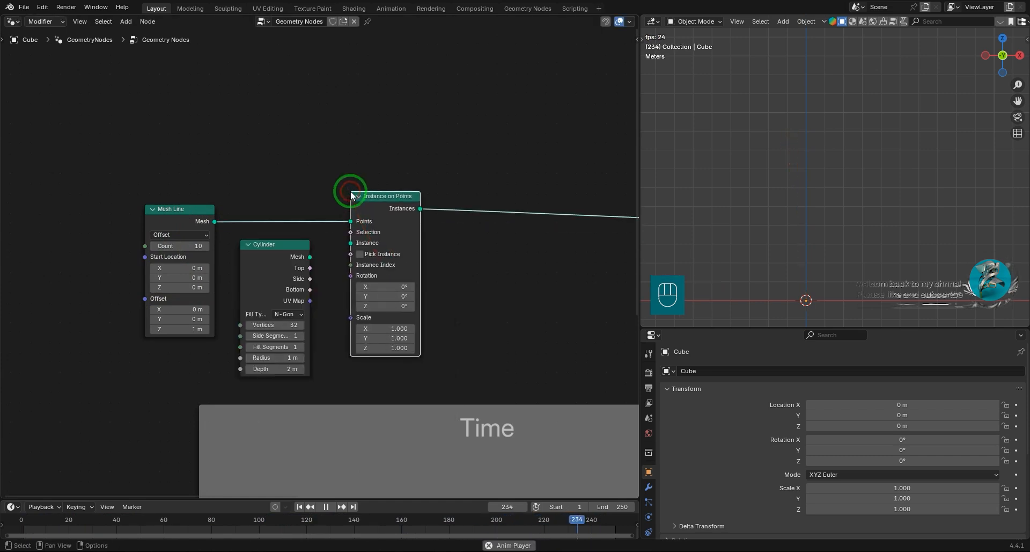
left_click_drag(325, 249, 346, 242)
Set the Cylinder's vertices to 6 and its depth to 1 m.
scroll(825, 171, "down", 3)
middle_click_drag(832, 192, 829, 207, "shift")
scroll(829, 206, "up", 3)
middle_click_drag(857, 129, 867, 110, "shift")
left_click(288, 324)
type("6")
key("Return")
left_click(274, 369)
type("1")
key("Return")
Reduce the Cylinder's radius to 0.16 m for a slim stem.
scroll(293, 329, "up", 4)
middle_click_drag(352, 294, 427, 238, "shift")
scroll(408, 258, "up", 3)
left_click_drag(365, 320, 293, 331, "shift")
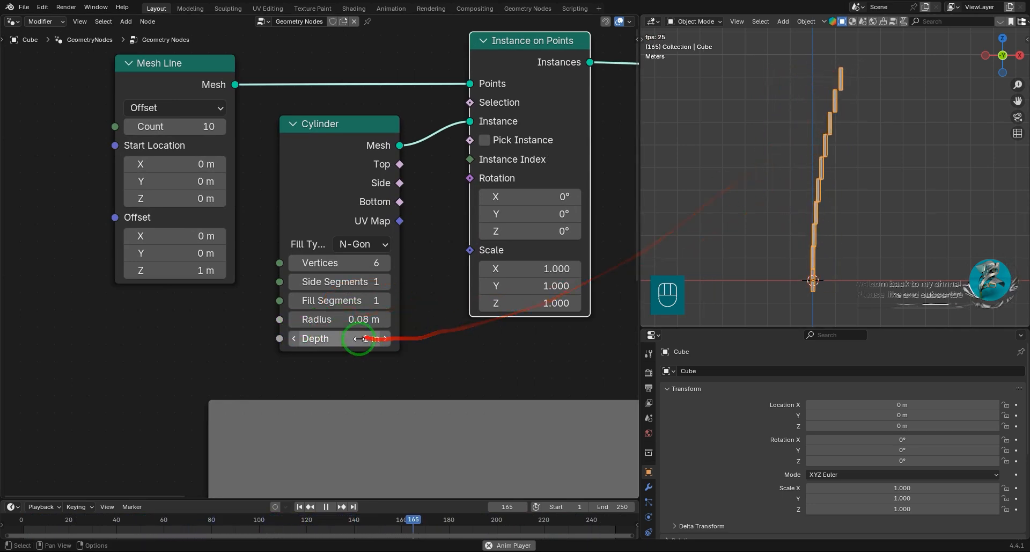
left_click(384, 318)
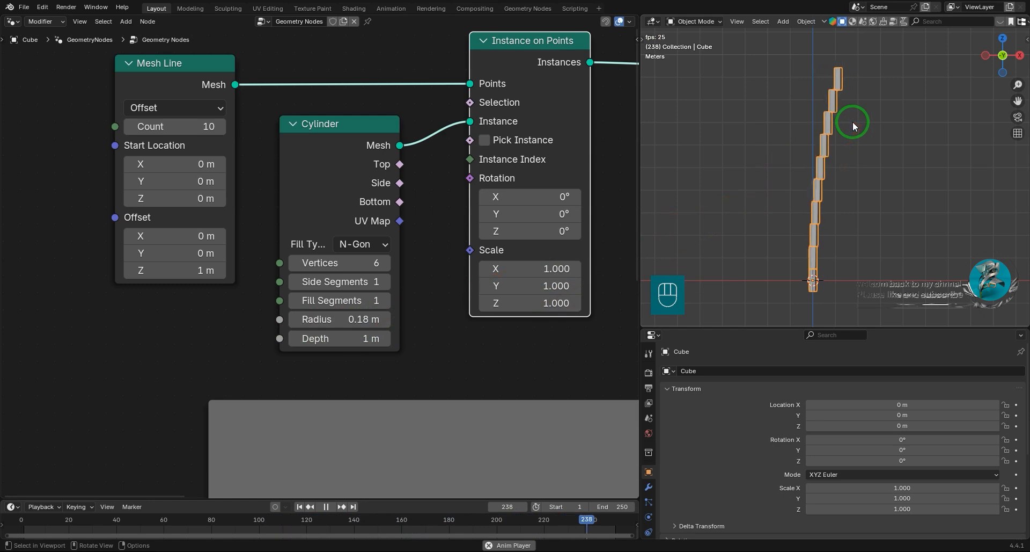
left_click_drag(352, 319, 426, 321, "shift")
Insert a Realize Instances node after Instance on Points and shift the four stem nodes together away from Set Position.
scroll(433, 261, "down", 2)
middle_click_drag(410, 270, 341, 306, "shift")
scroll(507, 223, "down", 2)
middle_click_drag(507, 223, 361, 242, "shift")
key("shift+a")
mouse_move(363, 242)
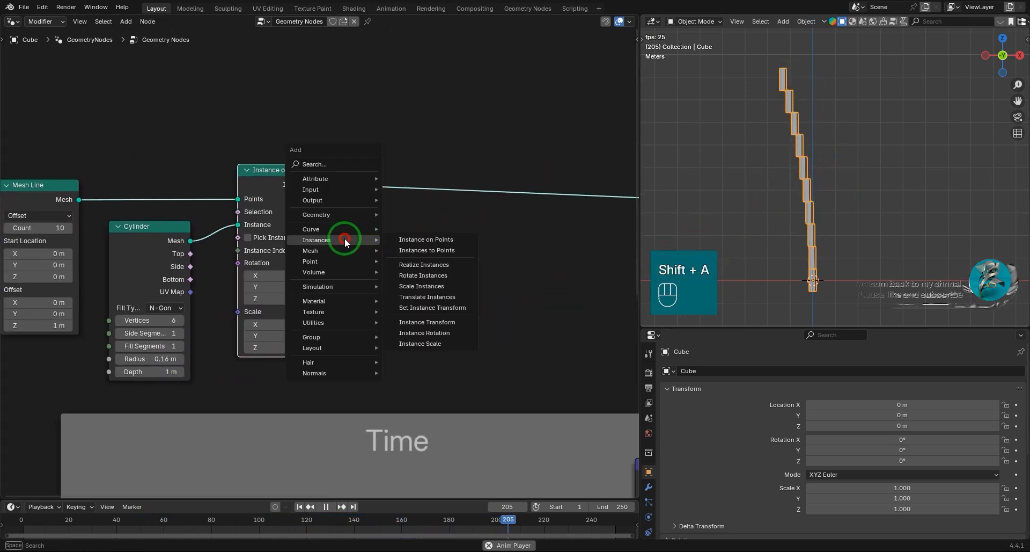
left_click(411, 263)
left_click(380, 175)
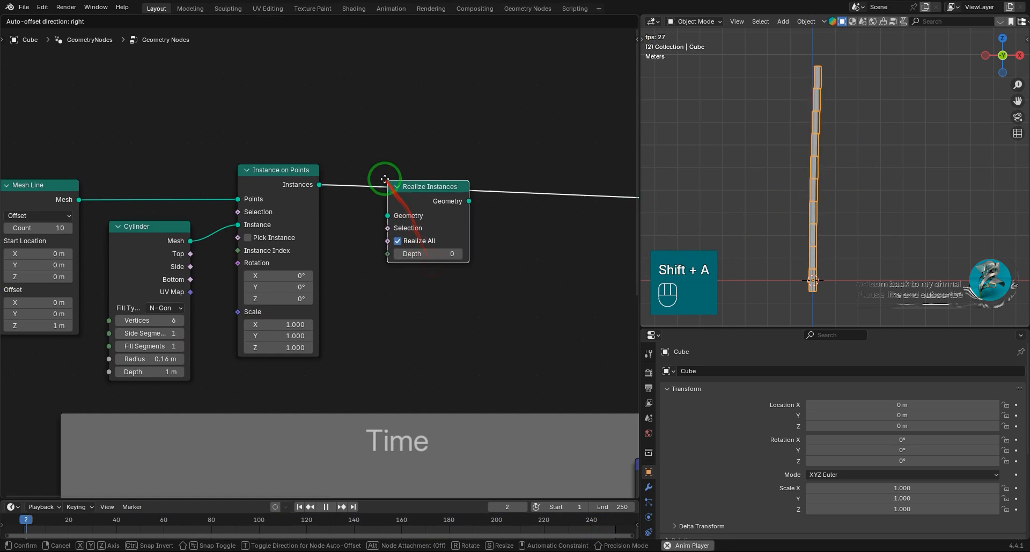
scroll(483, 253, "down", 3)
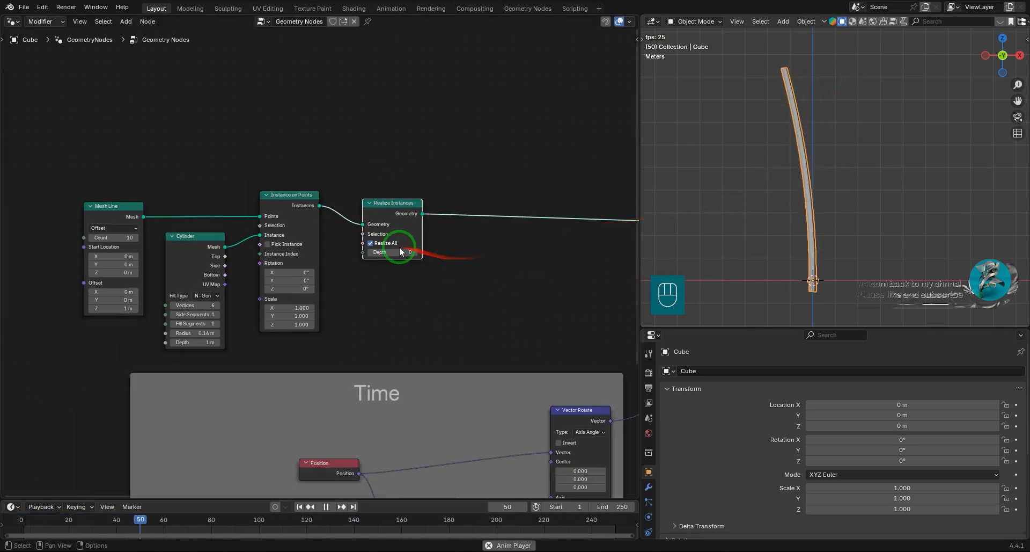
left_click_drag(446, 153, 180, 279)
left_click_drag(428, 191, 406, 185)
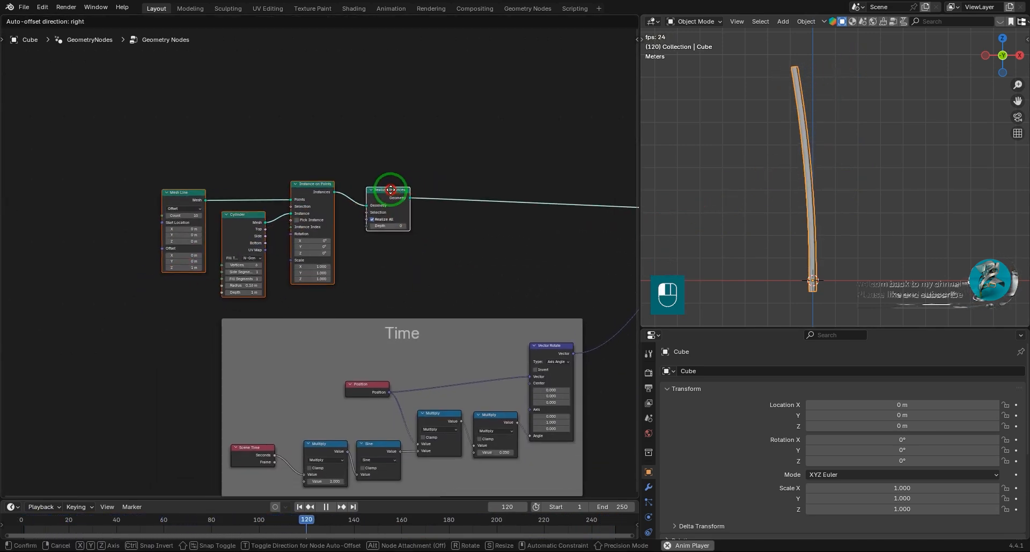
key("shift+a")
mouse_move(430, 235)
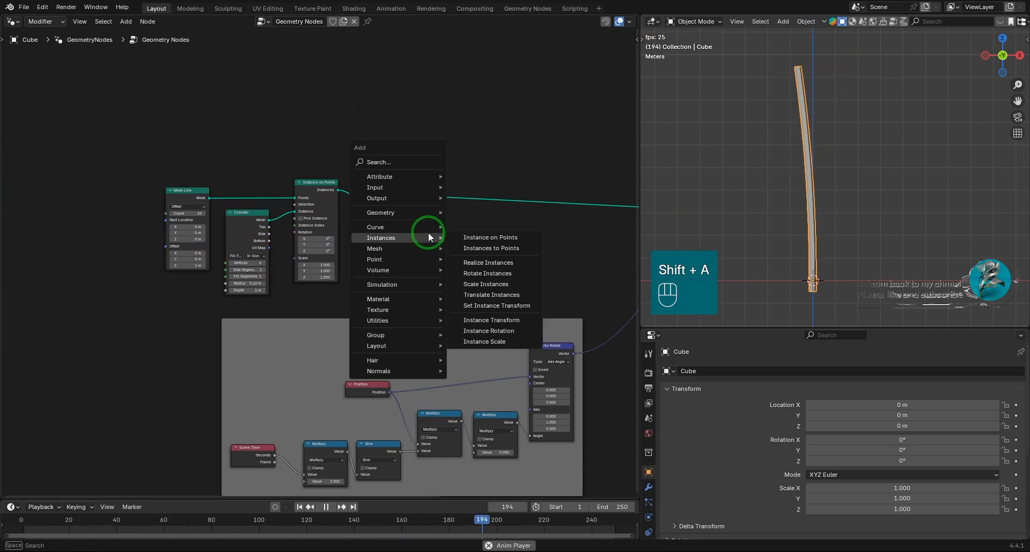
left_click(489, 262)
left_click(430, 231)
Insert a Set Material node after Realize Instances and move both closer to Instance on Points.
key("shift+a")
type("set")
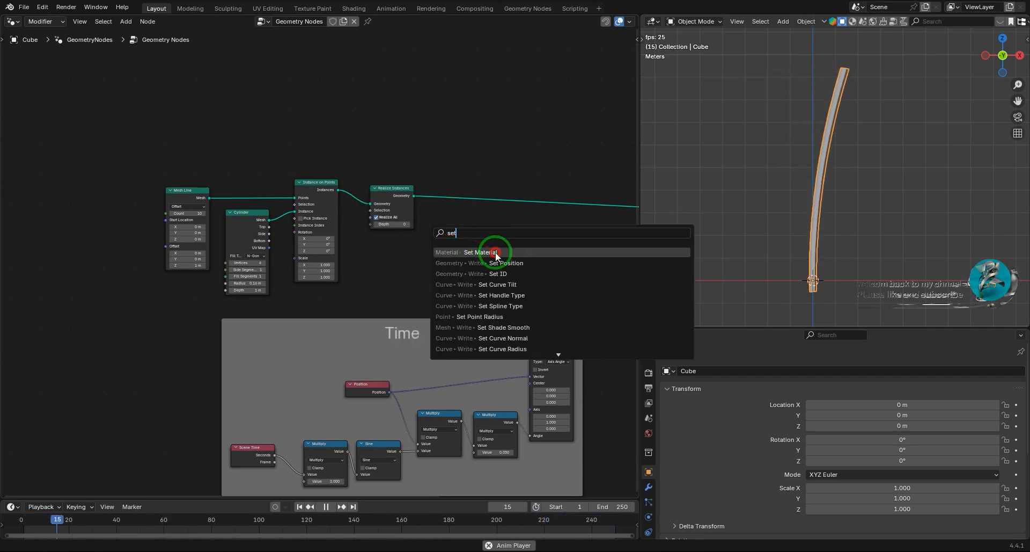
left_click(496, 254)
scroll(460, 202, "up", 3)
left_click(410, 177)
left_click_drag(403, 154, 264, 257)
left_click_drag(302, 179, 284, 170)
Duplicate the Time frame and place the nodes from Mesh Line to Set Material inside the copy.
middle_click_drag(177, 262, 383, 266)
scroll(381, 284, "down", 5)
scroll(379, 299, "down", 2)
left_click(420, 323)
key("shift+d")
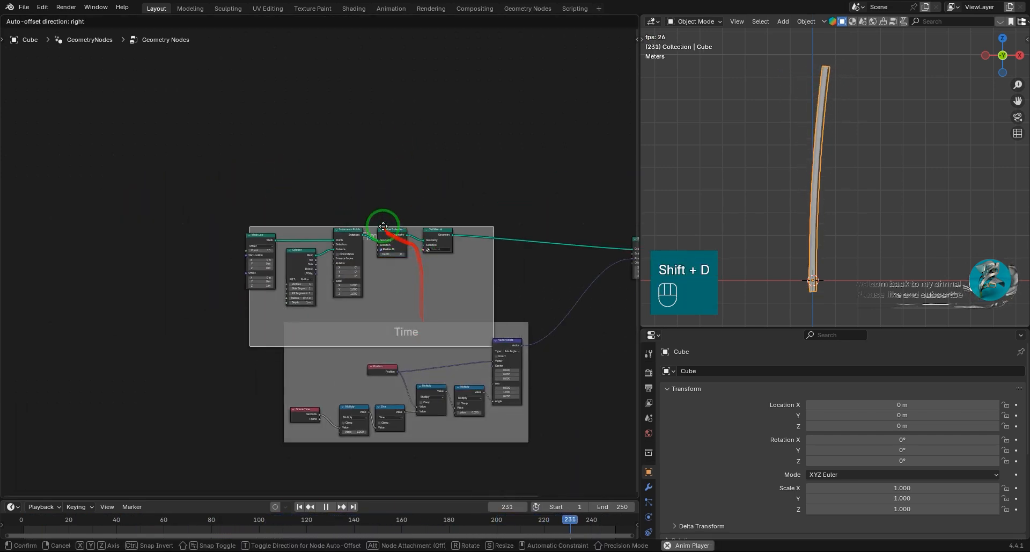
left_click(357, 195)
left_click_drag(246, 228, 450, 292)
left_click_drag(439, 228, 433, 231)
Move Mesh Line up within the duplicated frame and label that frame Stem.
scroll(343, 269, "up", 2)
middle_click_drag(343, 269, 377, 276)
left_click_drag(281, 240, 281, 208)
left_click(280, 230)
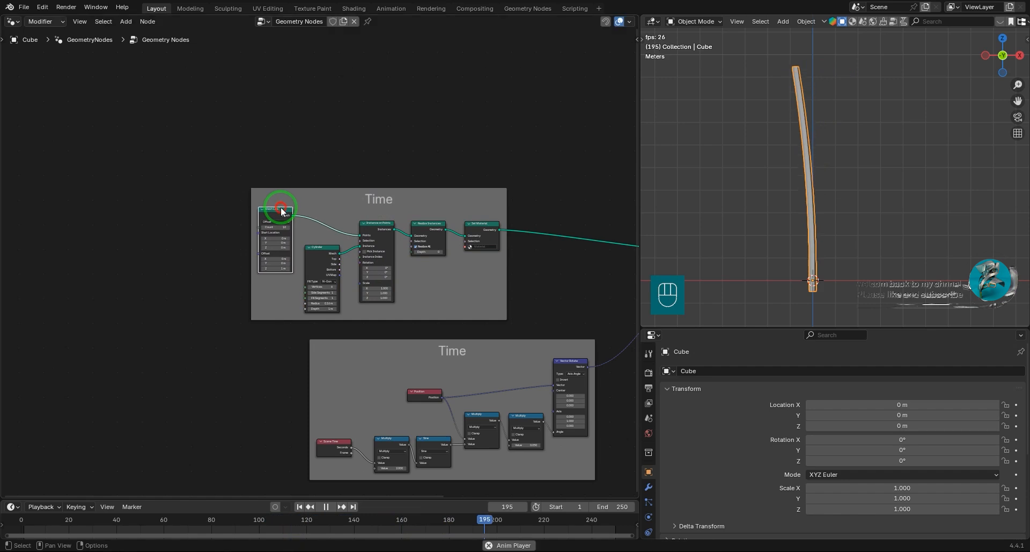
key("F2")
type("Stem")
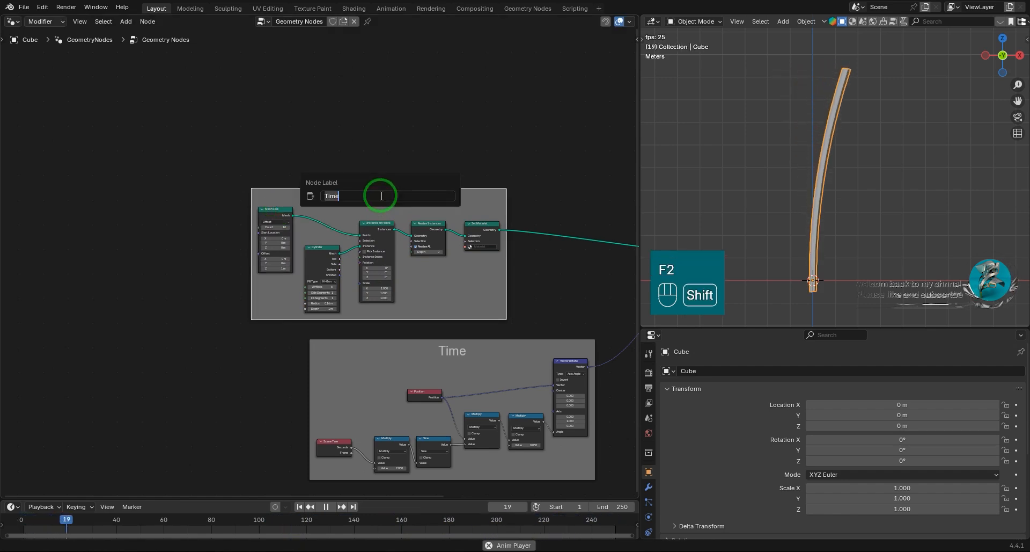
key("Return")
Examine the Stem and Time frames and view the swaying stem from an angle.
scroll(710, 459, "down", 3)
scroll(464, 239, "down", 4)
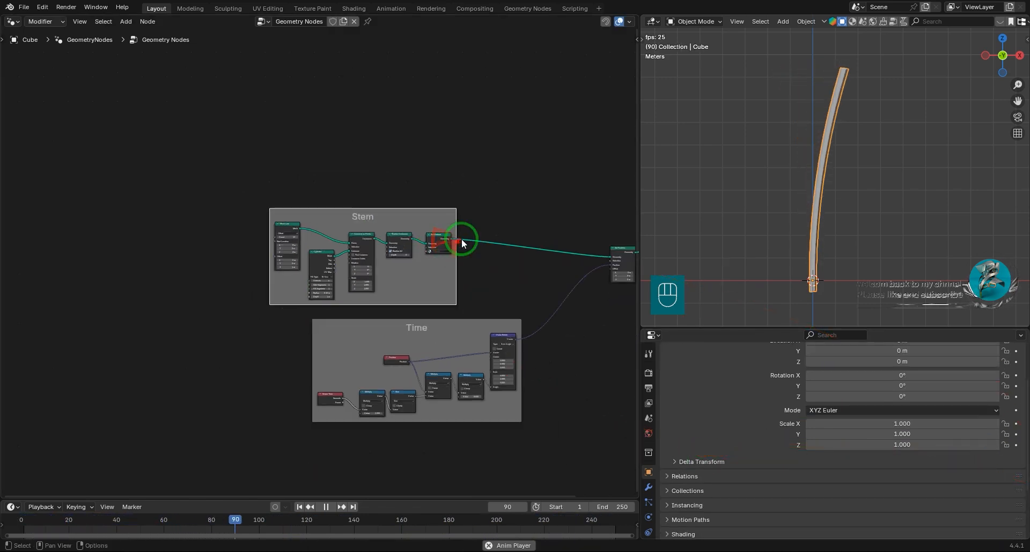
middle_click_drag(461, 238, 345, 250)
scroll(429, 309, "up", 3)
middle_click_drag(441, 303, 435, 296)
scroll(332, 271, "up", 1)
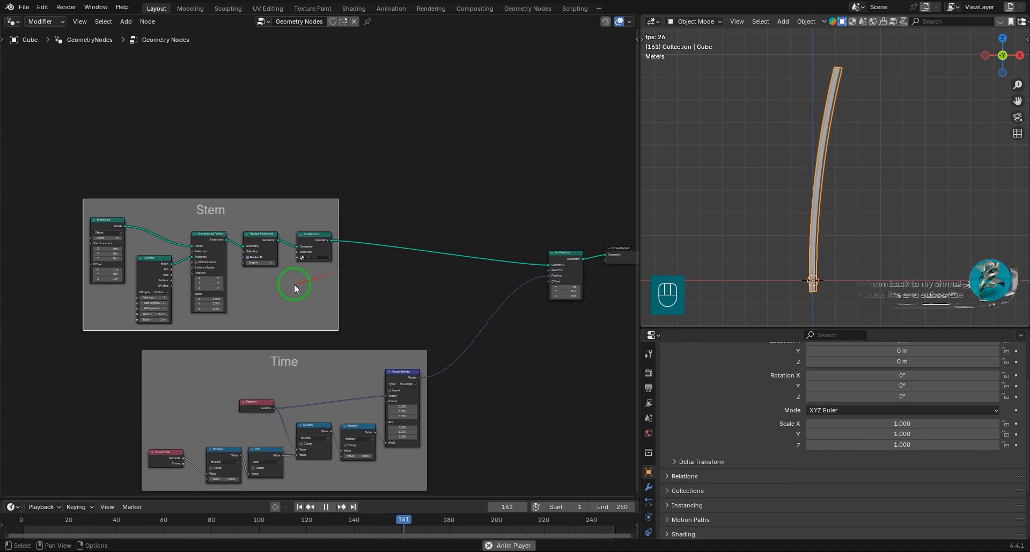
middle_click_drag(294, 283, 346, 306)
scroll(341, 261, "down", 3)
middle_click_drag(835, 218, 847, 243)
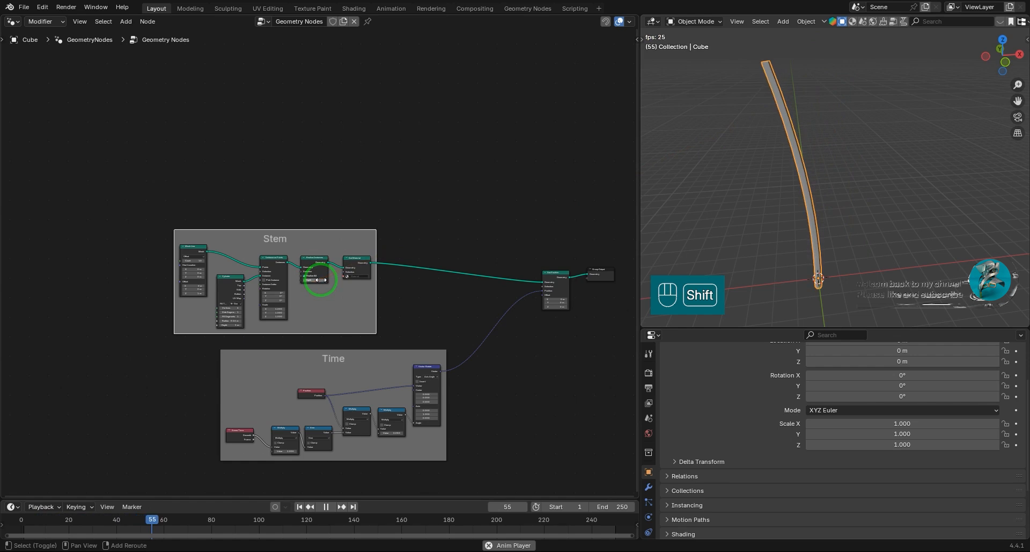
Add a Mesh Circle primitive node above the Stem frame.
key("shift+a")
mouse_move(291, 291)
mouse_move(376, 337)
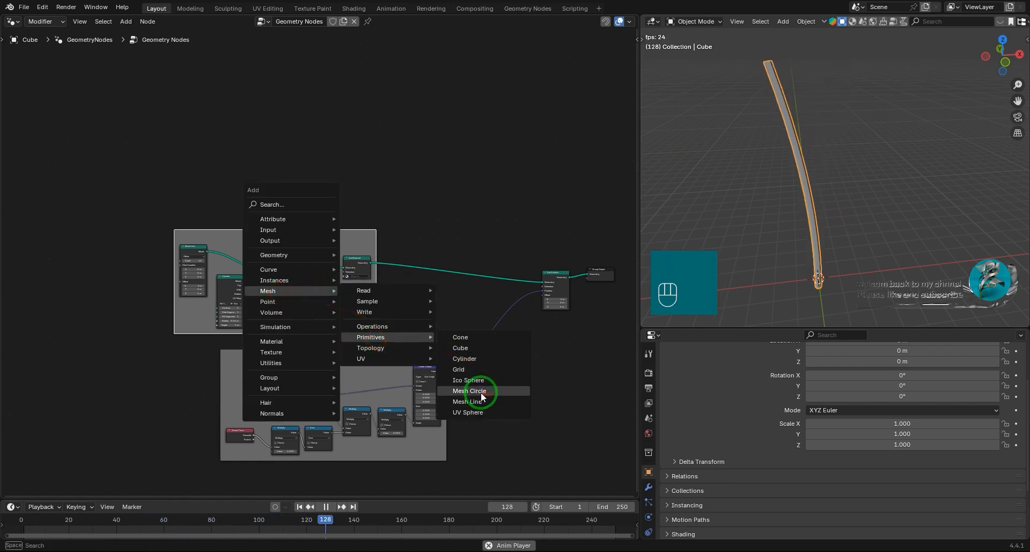
left_click(480, 391)
left_click(322, 167)
scroll(400, 264, "up", 2)
Insert a Join Geometry node between the stem's Set Material and Set Position.
key("shift+a")
type("join")
key("Return")
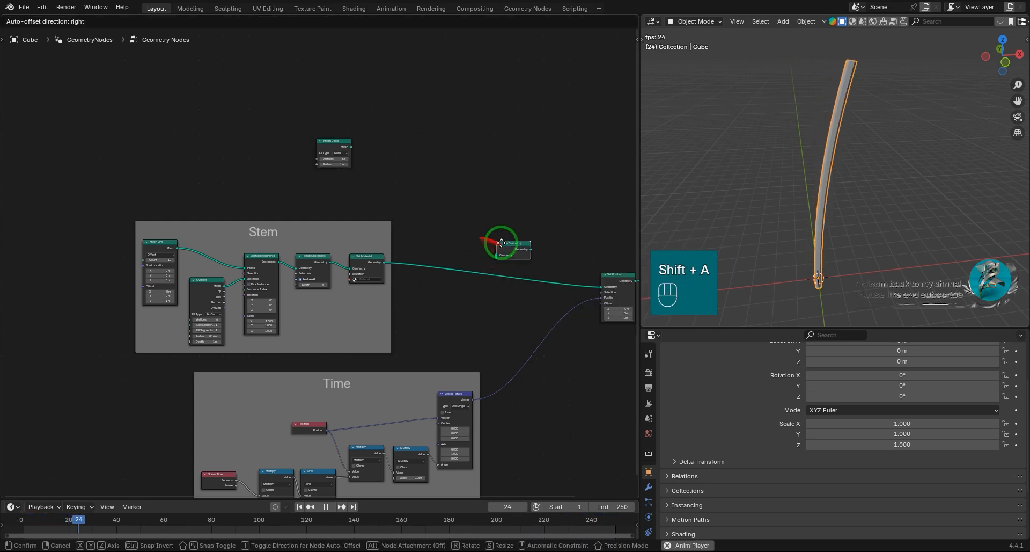
left_click(504, 255)
left_click_drag(508, 257, 486, 190)
scroll(486, 193, "up", 2)
Connect the Mesh Circle output to Join Geometry and make room between the two nodes.
middle_click_drag(464, 300, 383, 351)
scroll(384, 344, "up", 1)
left_click_drag(233, 189, 394, 247)
left_click(818, 278)
middle_click_drag(304, 255, 450, 287)
left_click_drag(356, 212, 308, 207)
Insert a Transform Geometry node between Mesh Circle and Join Geometry.
key("shift+a")
mouse_move(284, 170)
mouse_move(392, 204)
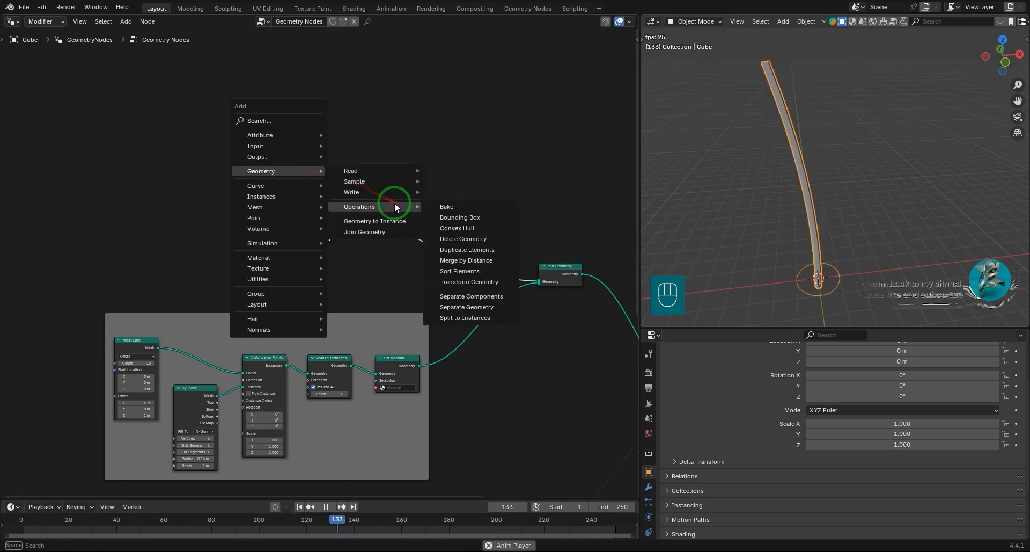
left_click(494, 294)
left_click(359, 185)
scroll(382, 233, "up", 12)
Raise the circle to the stem's tip by setting the Transform Geometry Z translation to 9.5 m.
middle_click_drag(483, 233, 344, 265)
left_click_drag(363, 227, 314, 227)
left_click(365, 227)
type("5m")
left_click(528, 217)
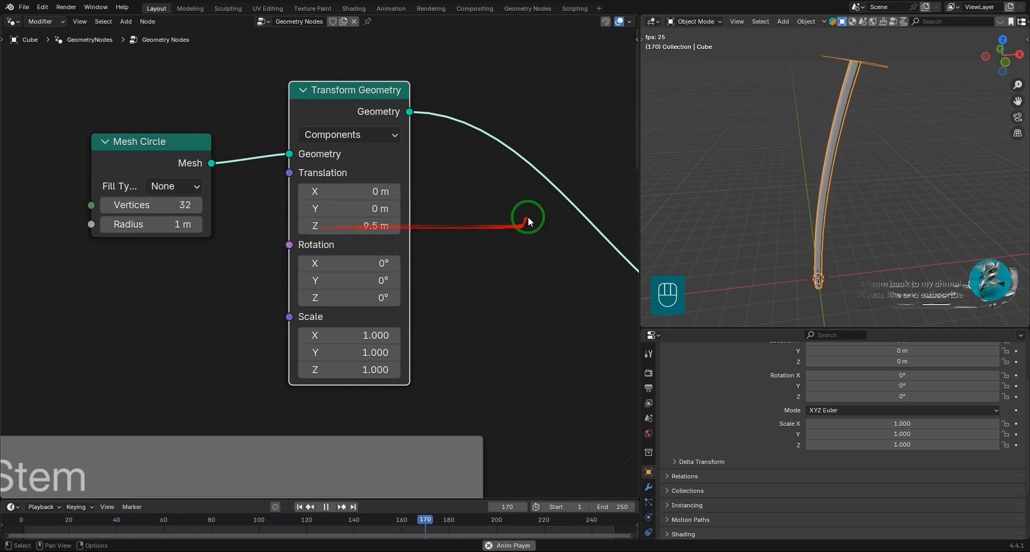
scroll(283, 201, "down", 3)
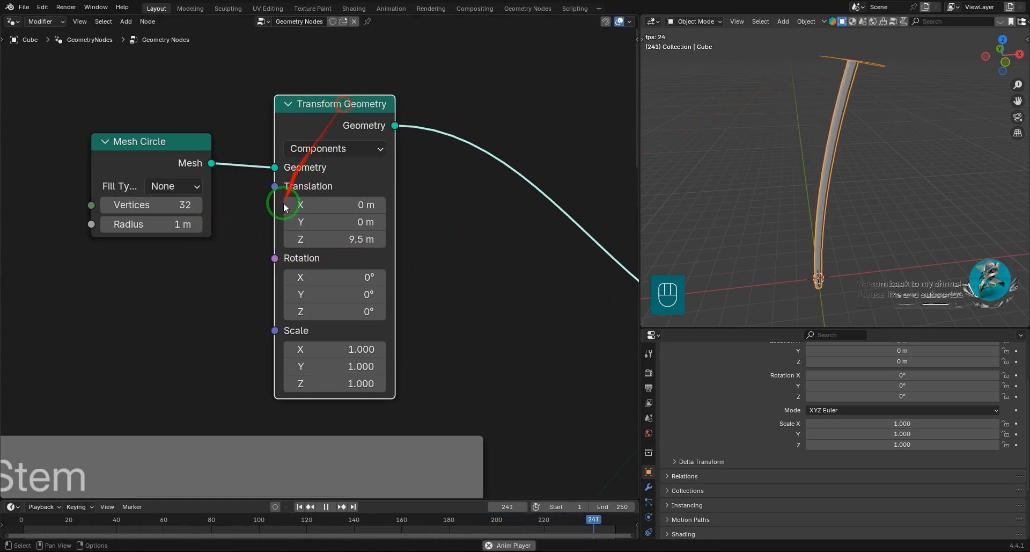
Set the Mesh Circle's vertex count to 10.
left_click(258, 206)
type("10")
key("Return")
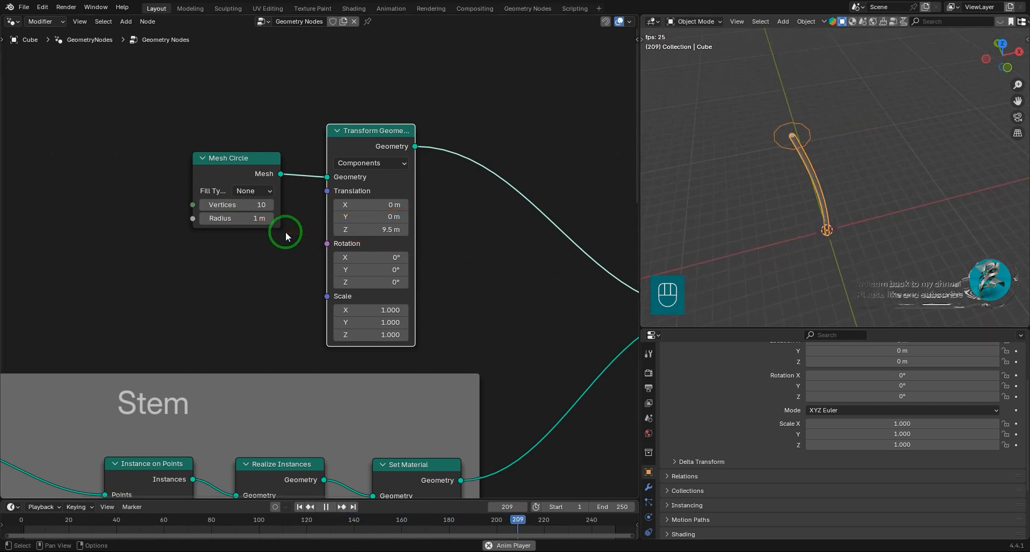
Duplicate the Stem frame, place the copy over the circle nodes and label it F-L-1.
scroll(392, 263, "down", 3)
left_click_drag(410, 206, 334, 141)
left_click(293, 337)
key("shift+d")
left_click(269, 127)
key("F2")
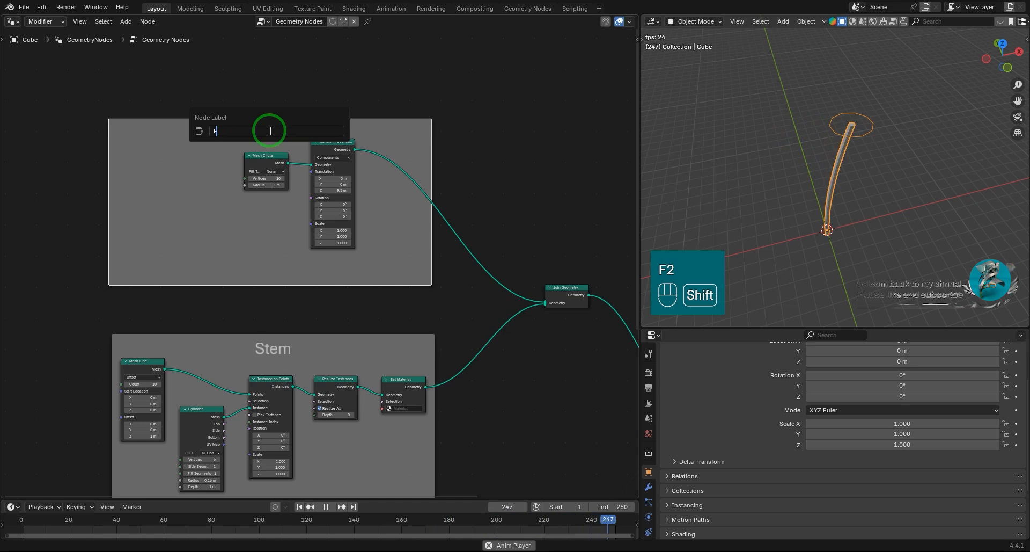
type("-1")
key("Return")
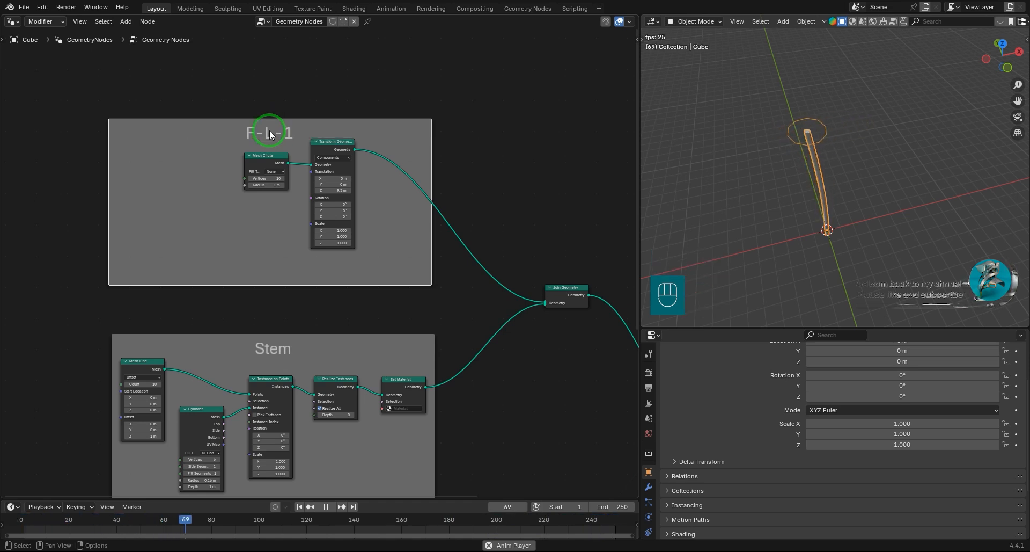
Put the Mesh Circle and its Transform Geometry node inside the F-L-1 frame and move the frame away from the Stem frame.
scroll(311, 252, "down", 3)
middle_click_drag(368, 262, 436, 319)
left_click_drag(409, 216, 390, 197)
left_click_drag(398, 237, 356, 134)
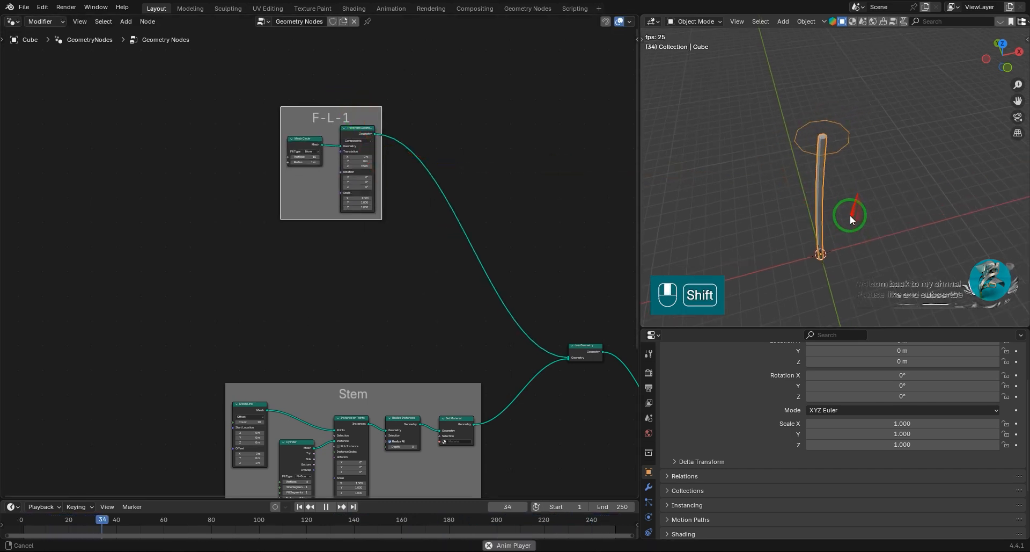
Add an Ico Sphere mesh primitive node near the Join Geometry node, above the Stem frame.
key("shift+a")
mouse_move(287, 251)
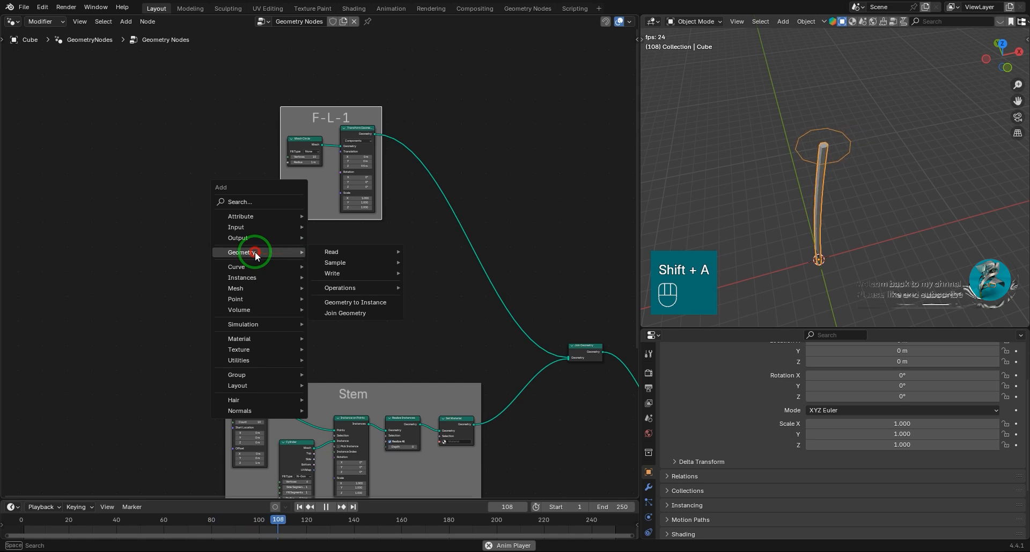
mouse_move(251, 288)
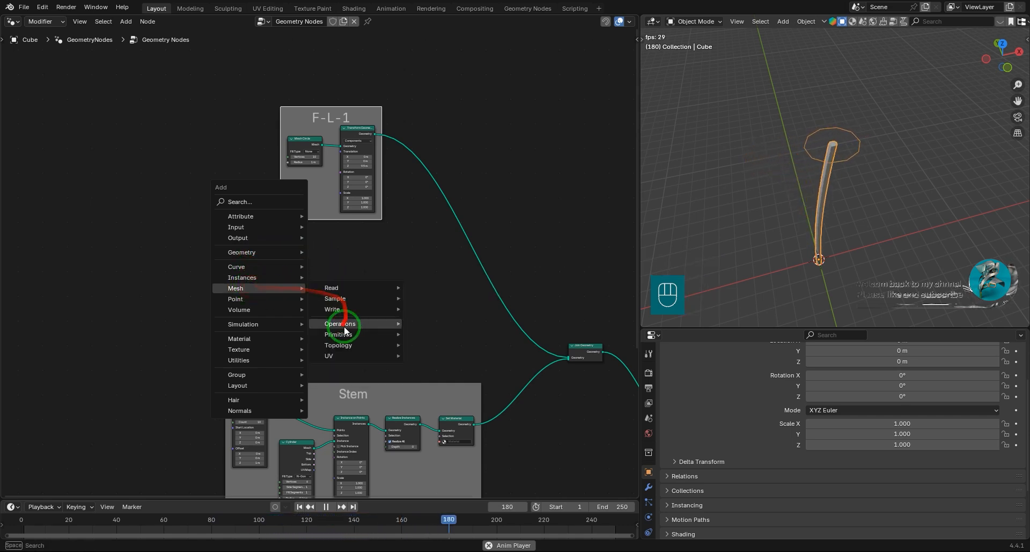
mouse_move(354, 334)
left_click(429, 378)
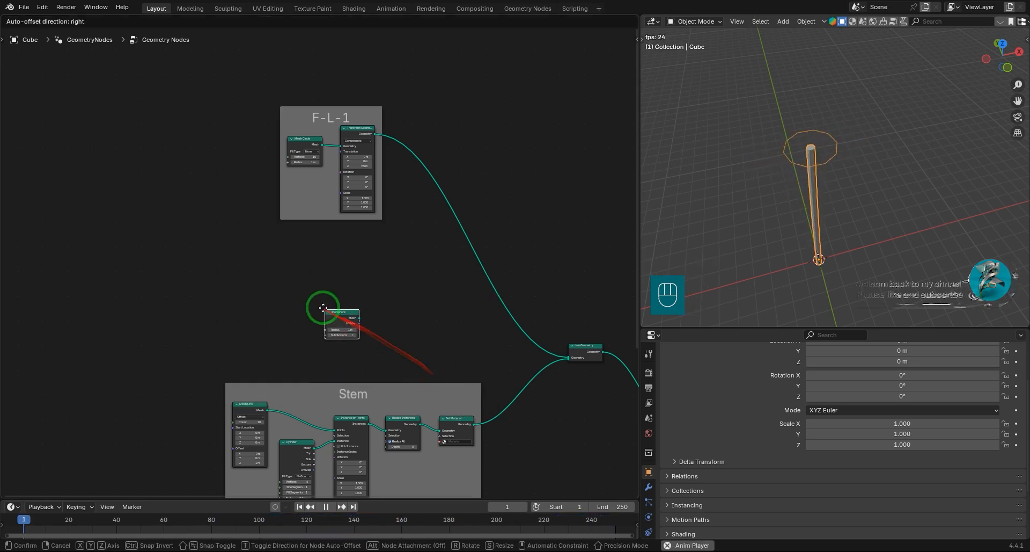
scroll(337, 288, "up", 1)
left_click(524, 349)
Connect the Ico Sphere's Mesh output to Join Geometry and set its subdivisions to 3.
scroll(363, 308, "up", 5)
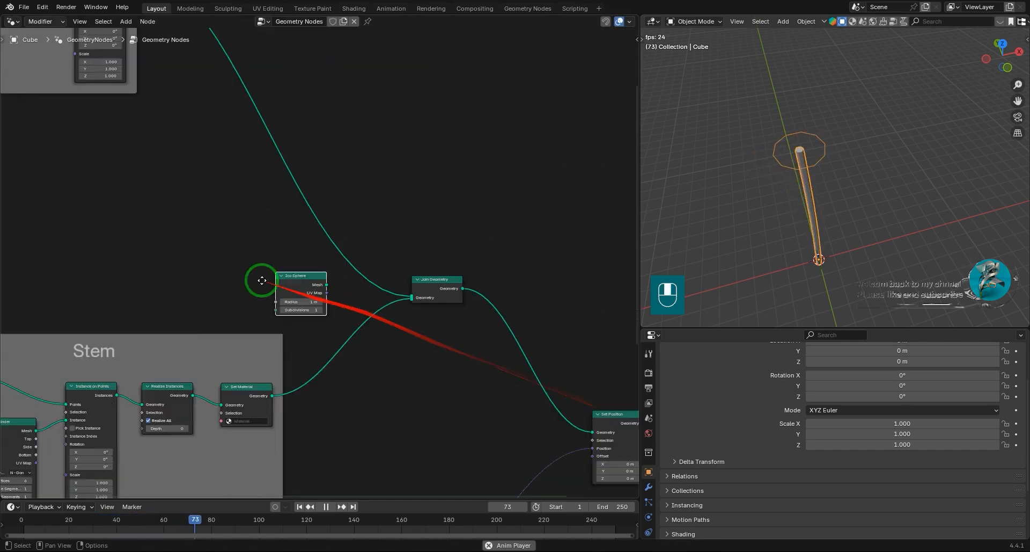
left_click_drag(265, 287, 439, 311)
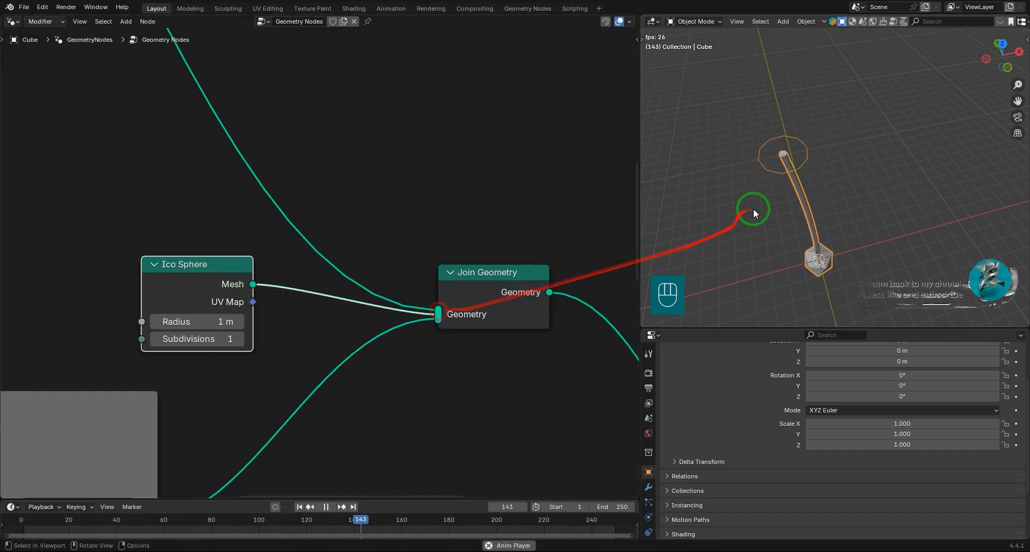
scroll(208, 327, "up", 2)
left_click(266, 332)
left_click(267, 332)
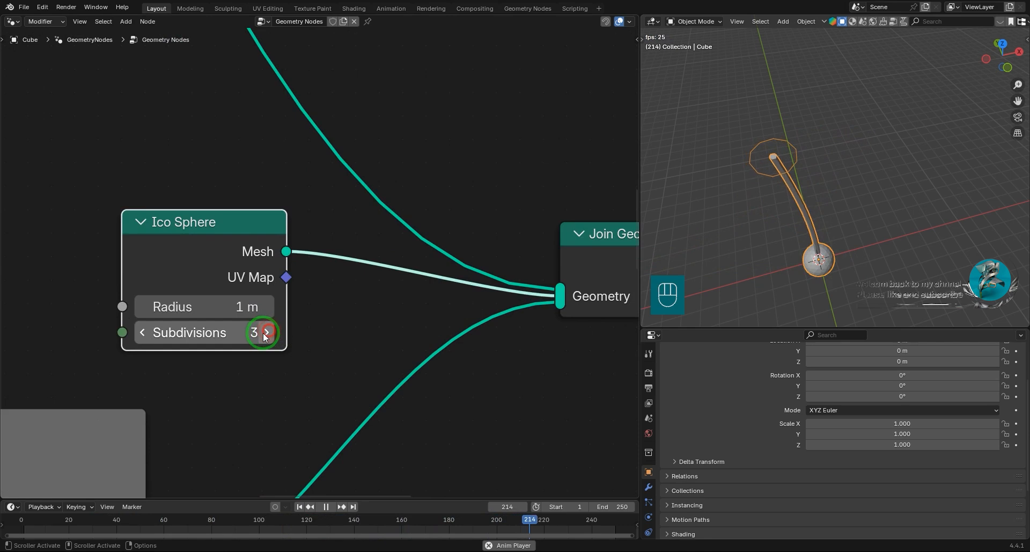
Insert a Transform Geometry node between the Ico Sphere and Join Geometry.
scroll(244, 264, "down", 5)
middle_click_drag(338, 310, 516, 313)
left_click_drag(428, 233, 73, 161)
key("shift+a")
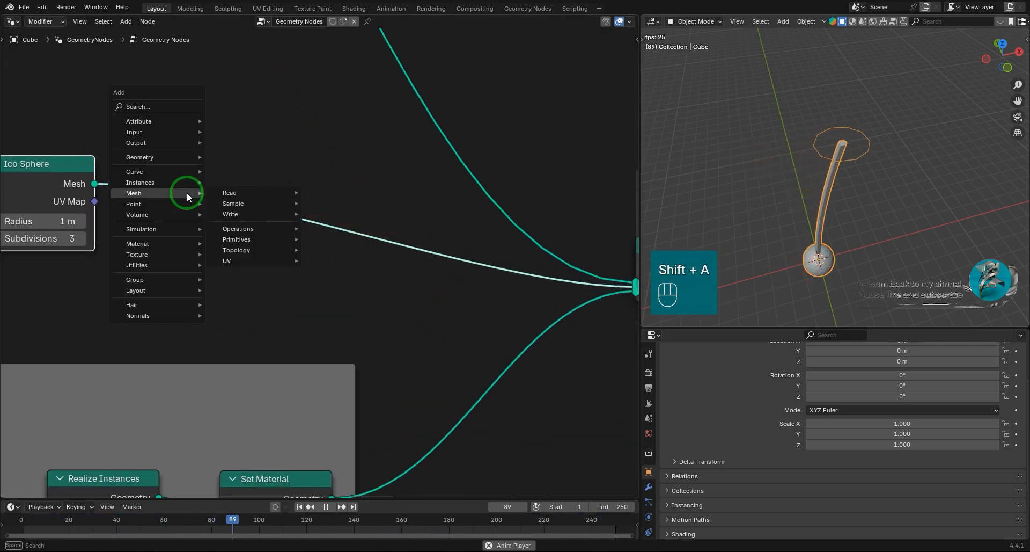
left_click(156, 158)
left_click(348, 268)
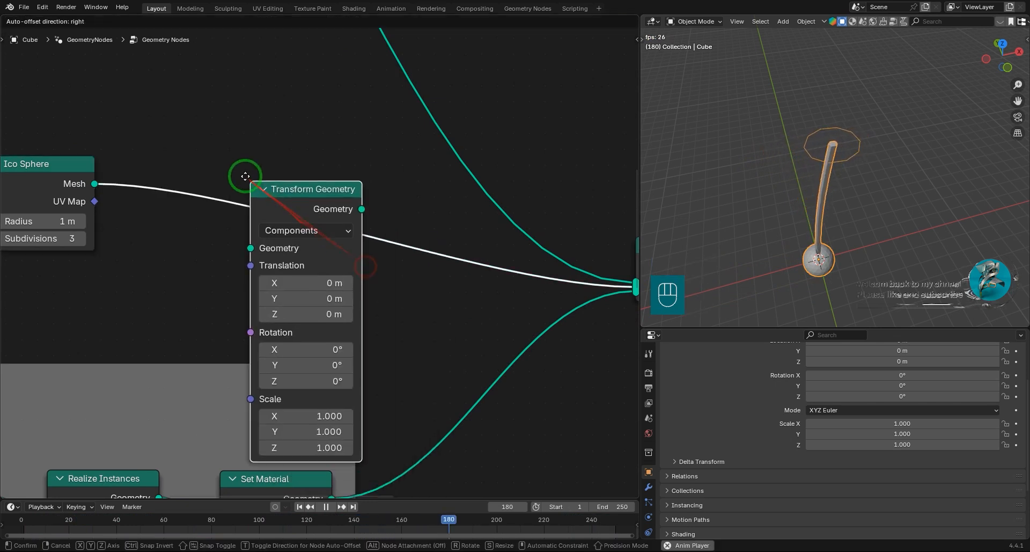
left_click(246, 172)
Arrange the Ico Sphere and Transform Geometry nodes and set the sphere's Z translation to 9 m.
middle_click_drag(357, 322, 467, 355)
scroll(447, 231, "down", 2)
middle_click_drag(466, 273, 491, 331)
left_click_drag(470, 263, 403, 155)
left_click_drag(369, 264, 418, 280)
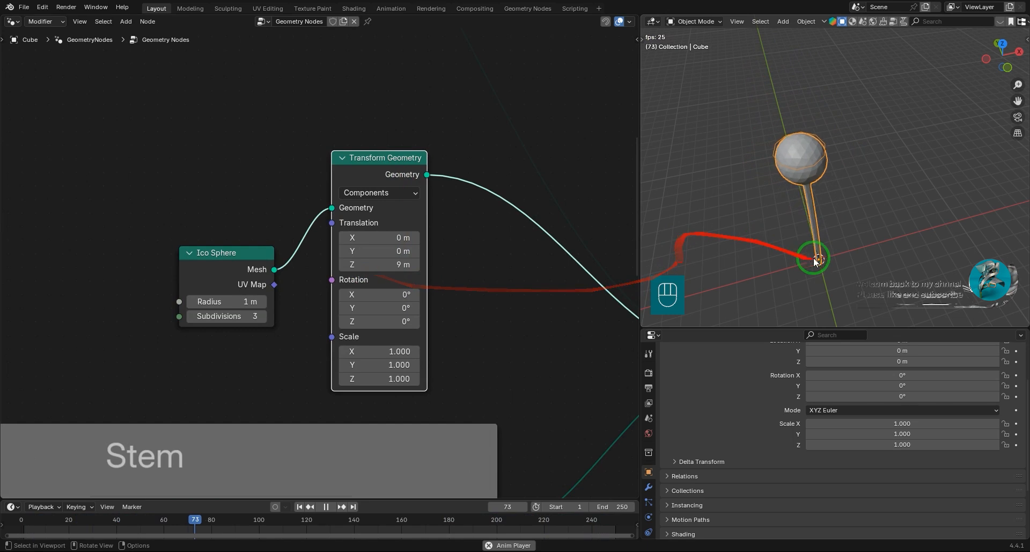
Stop the animation, return to the first frame and view the flower from the front.
middle_click_drag(814, 257, 848, 186)
key("shift+Left")
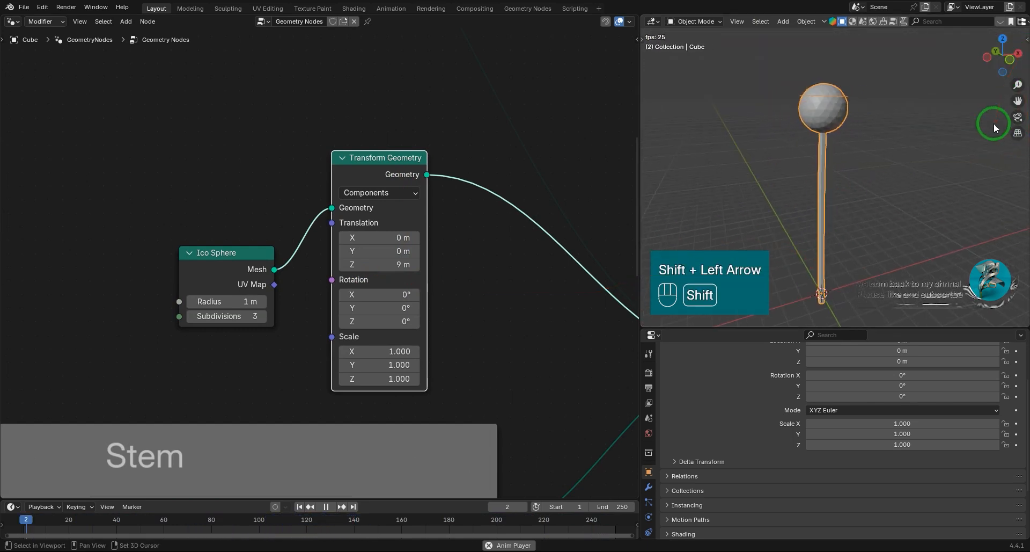
key("space")
key("shift+Left")
key("Left")
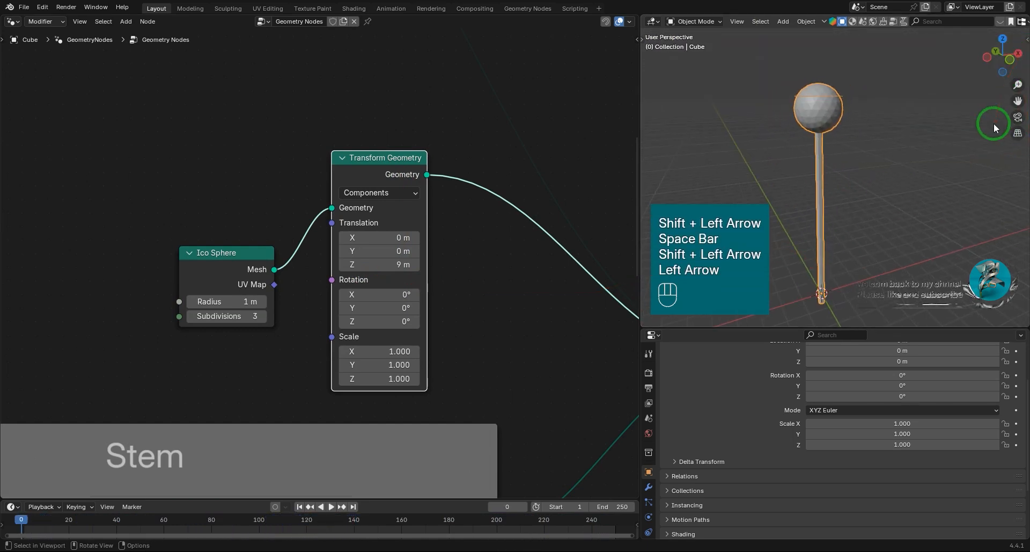
left_click(1001, 62)
Set the ico sphere's Z translation to 9.51 m so that it sits on the stem's tip.
scroll(848, 144, "up", 2)
middle_click_drag(845, 146, 862, 220, "shift")
scroll(854, 217, "up", 4)
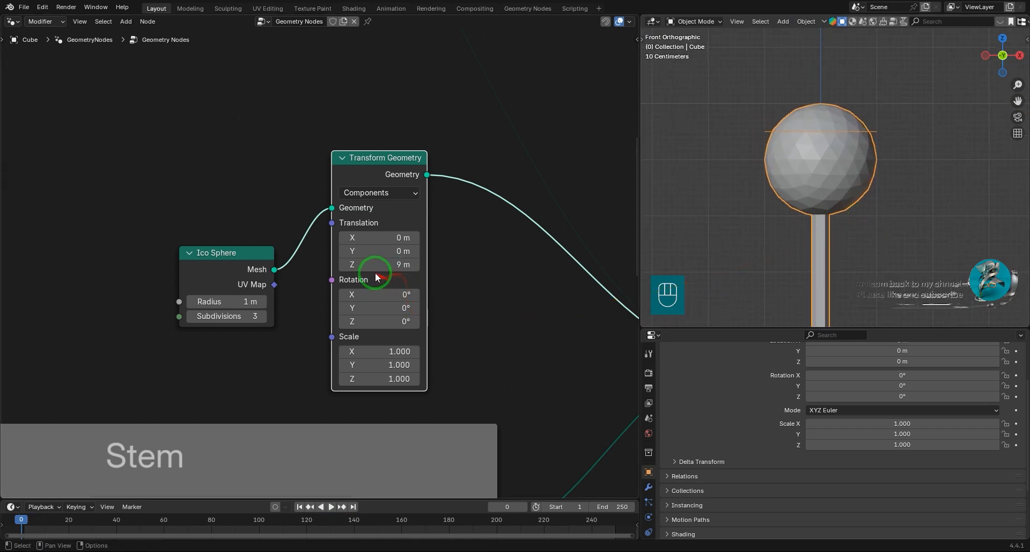
left_click_drag(374, 264, 397, 290, "shift")
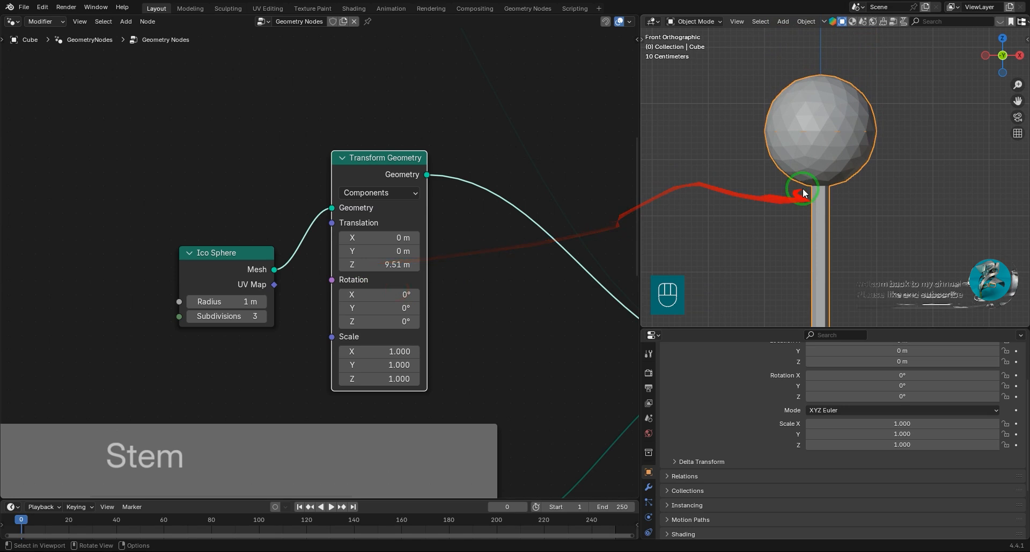
Duplicate the Ico Sphere and Transform Geometry pair and merge both branches with a new Join Geometry node.
scroll(380, 289, "down", 3)
middle_click_drag(405, 303, 484, 325)
left_click_drag(475, 303, 330, 240)
key("shift+d")
left_click(221, 196)
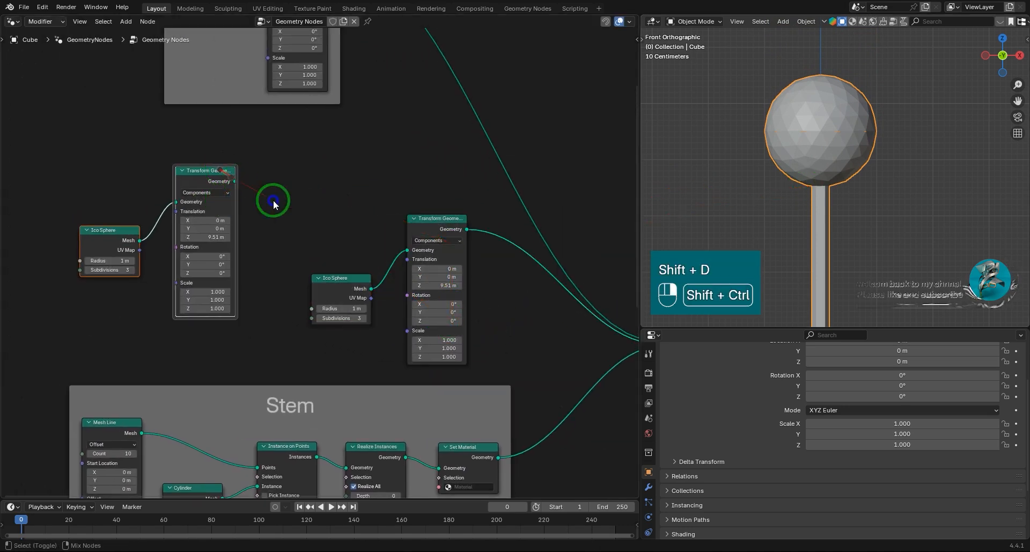
right_click_drag(242, 181, 432, 239, "ctrl+shift")
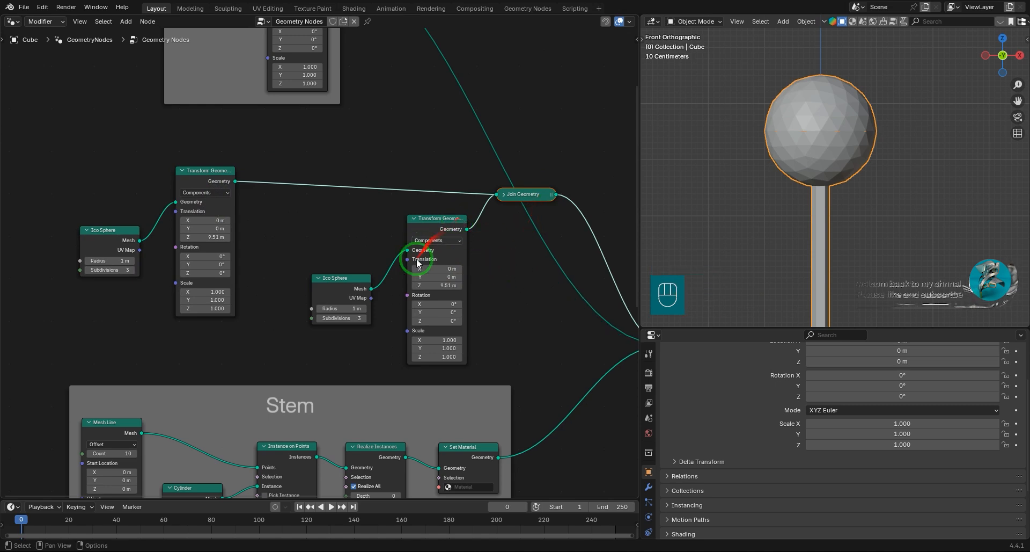
Rearrange the two ico sphere branches above the Stem frame and expand their collapsed Join Geometry node.
middle_click_drag(477, 303, 507, 277)
left_click_drag(471, 192, 326, 243)
scroll(362, 295, "down", 4)
middle_click_drag(415, 310, 429, 346)
scroll(429, 347, "down", 5)
left_click_drag(166, 96, 398, 319)
left_click_drag(353, 293, 339, 243)
left_click(427, 269)
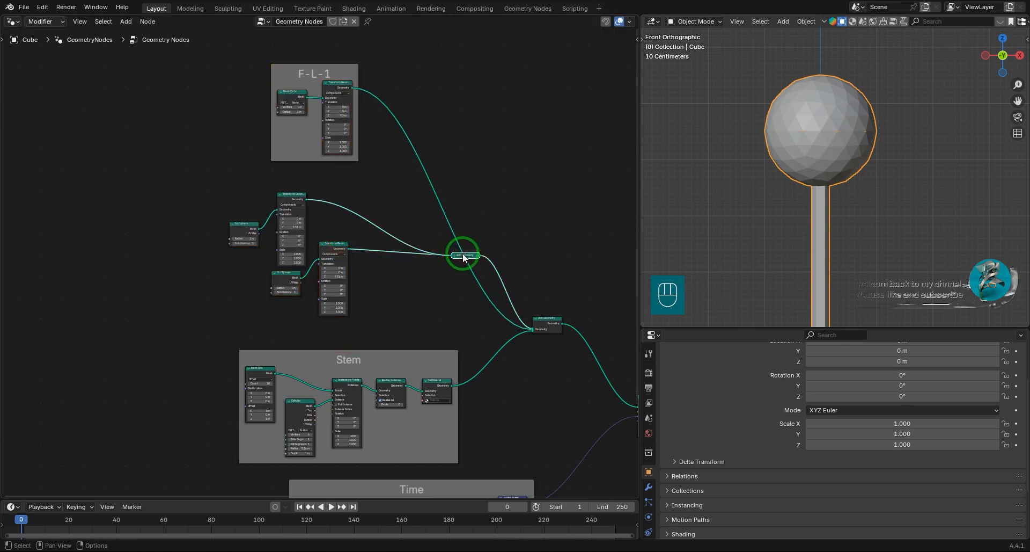
scroll(373, 253, "up", 2)
scroll(427, 194, "up", 2)
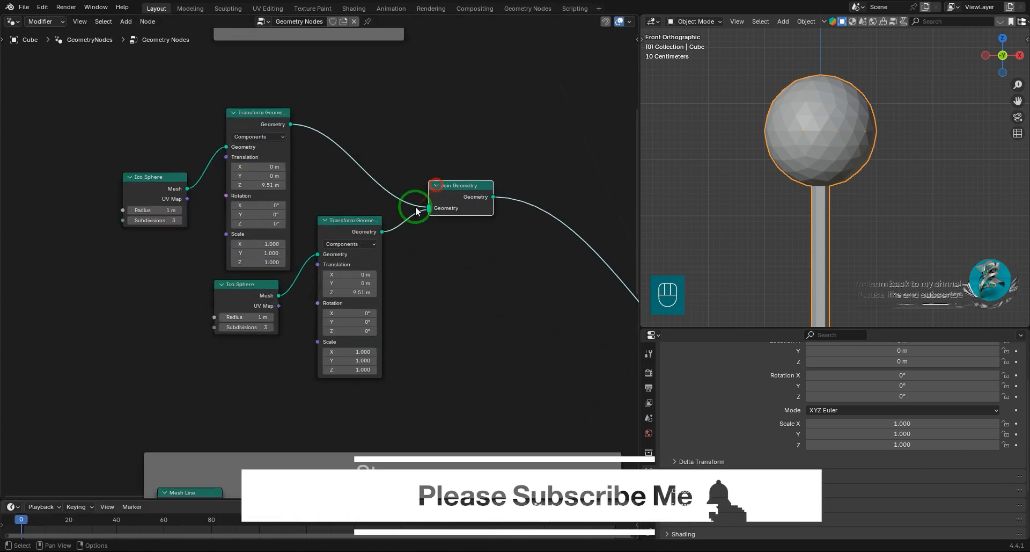
Scale the lower-branch ico sphere to 0.770 in X and Y and set its Z translation to 8.85 m.
middle_click_drag(317, 270, 345, 295)
middle_click_drag(404, 262, 444, 242)
scroll(445, 271, "up", 2)
scroll(445, 281, "up", 4)
middle_click_drag(488, 324, 536, 330)
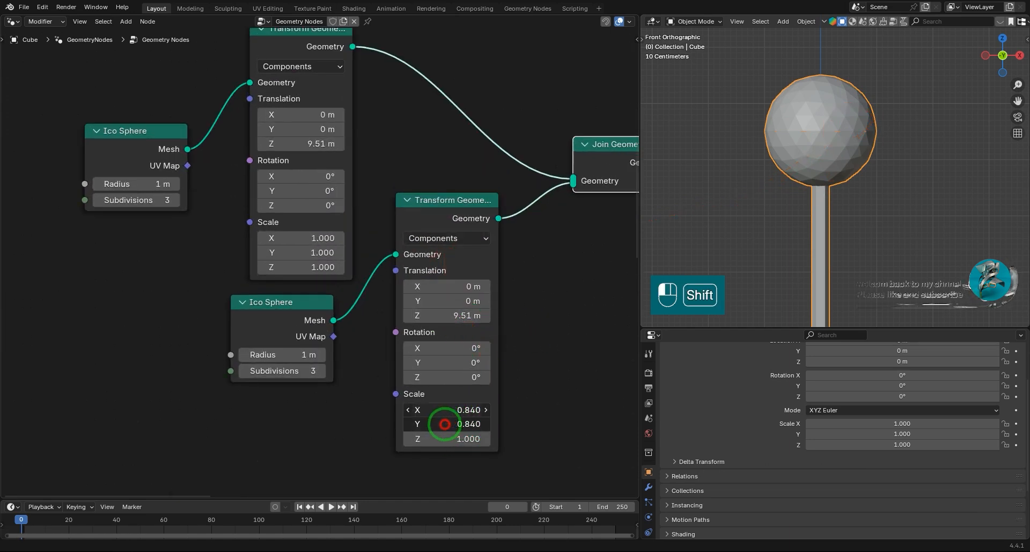
left_click_drag(444, 424, 476, 410, "shift")
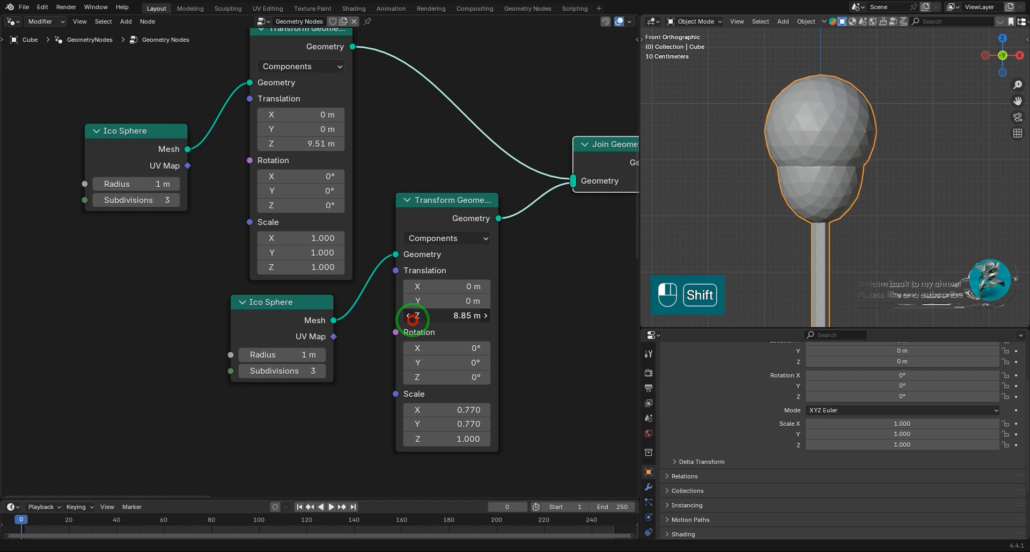
Flatten the upper-branch ico sphere with a Z scale of 0.370 and view the bud from several angles.
left_click_drag(318, 263, 270, 273, "shift")
middle_click_drag(829, 176, 670, 294)
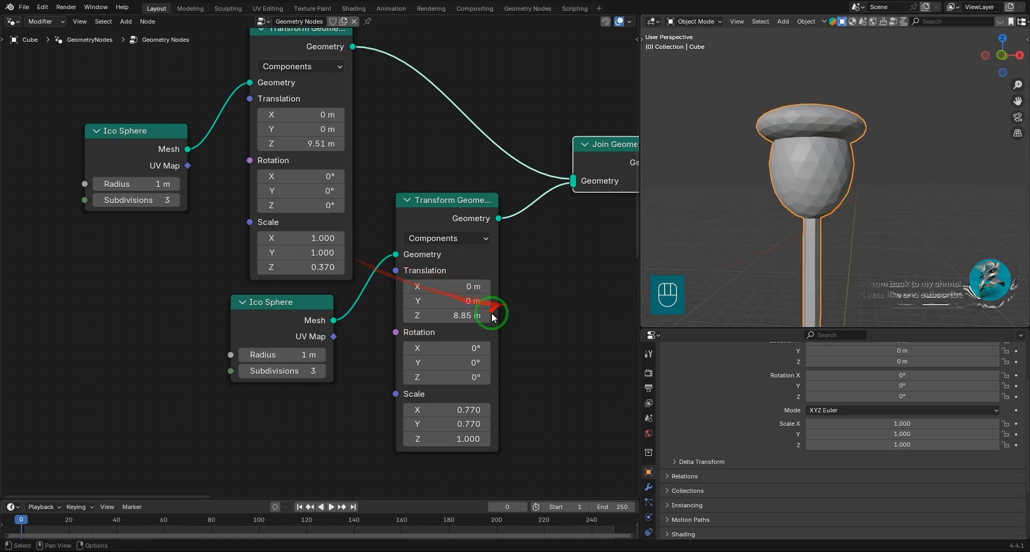
middle_click_drag(778, 258, 926, 247)
middle_click_drag(465, 315, 454, 268)
left_click_drag(444, 272, 447, 271, "shift")
middle_click_drag(947, 242, 933, 221)
left_click_drag(456, 268, 445, 269, "shift")
middle_click_drag(825, 252, 858, 217)
Thicken the flattened ico sphere by setting its Z scale to 0.470.
scroll(849, 200, "down", 4)
scroll(814, 216, "up", 4)
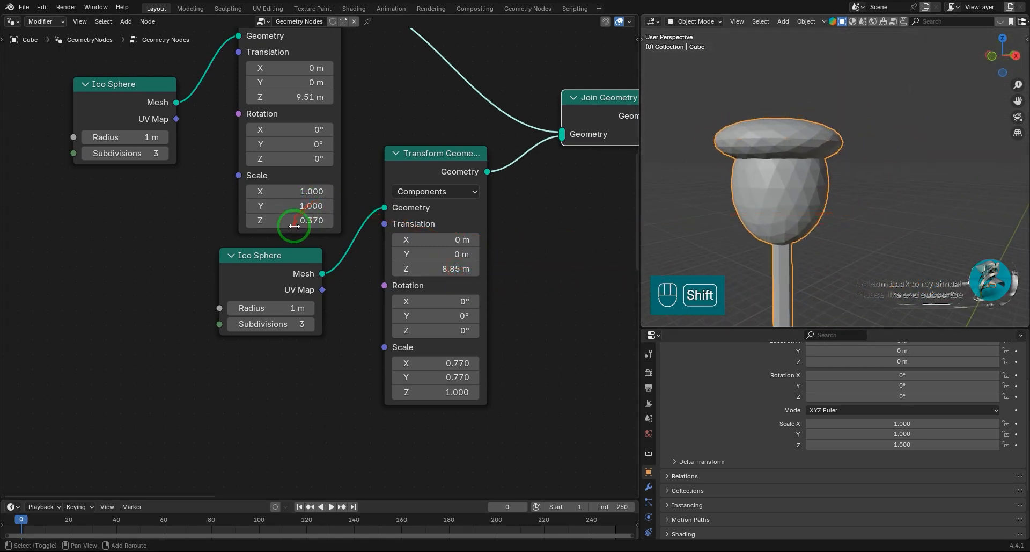
left_click_drag(306, 221, 309, 220, "shift")
scroll(774, 142, "down", 4)
middle_click_drag(783, 148, 923, 185)
Duplicate a frame, enclose both ico sphere branches and their Join Geometry node in it, and label it Receptacle.
scroll(923, 186, "down", 2)
scroll(343, 256, "down", 1)
scroll(414, 256, "down", 4)
scroll(410, 299, "down", 3, "shift")
key("shift+d")
left_click(372, 129)
left_click_drag(256, 228, 407, 154)
left_click(334, 104)
Move the Receptacle frame between the F-L-1 and Stem frames, offset away from the final Join Geometry node.
middle_click_drag(334, 104, 382, 181)
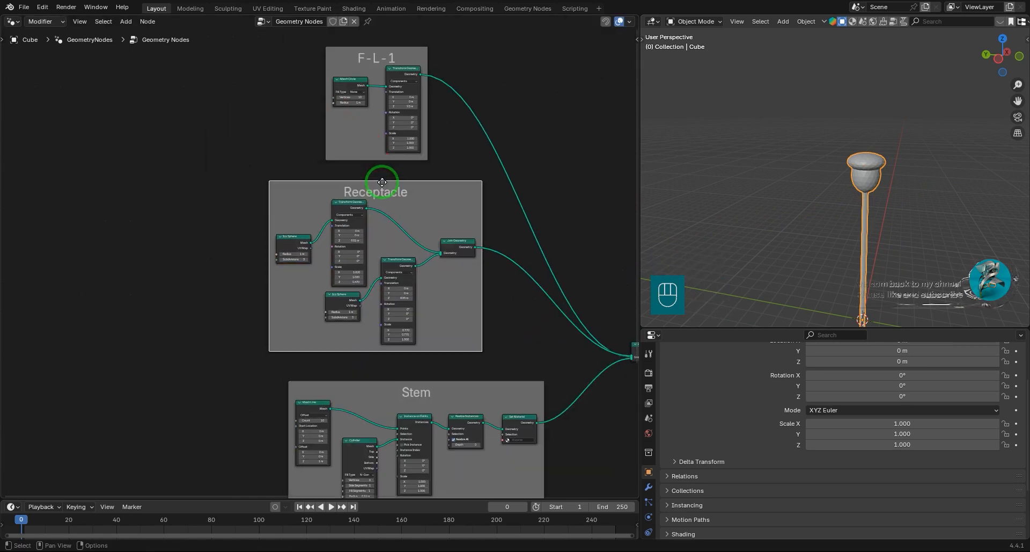
scroll(397, 177, "down", 3)
middle_click_drag(447, 170, 468, 242)
scroll(388, 248, "up", 5)
scroll(427, 241, "down", 1)
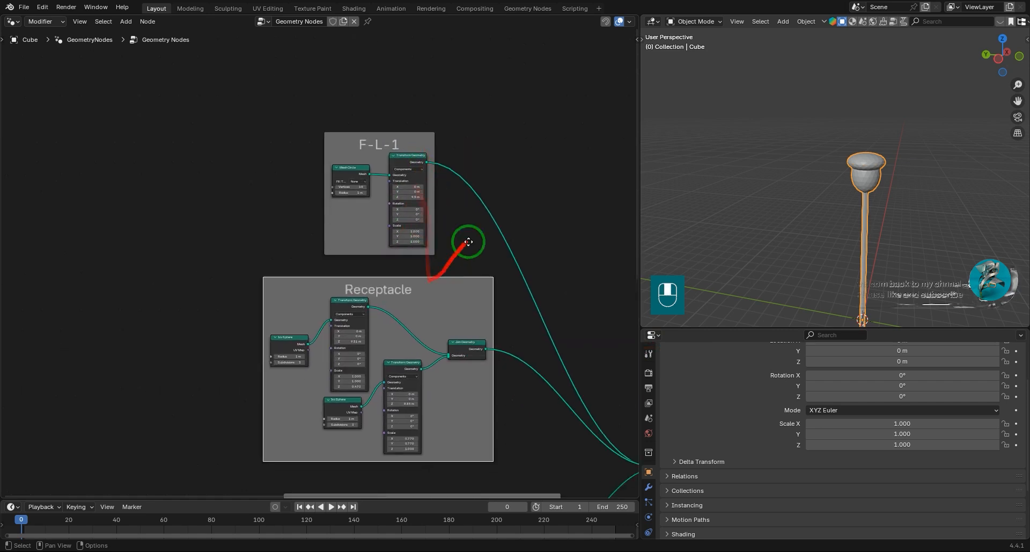
left_click_drag(473, 242, 313, 242)
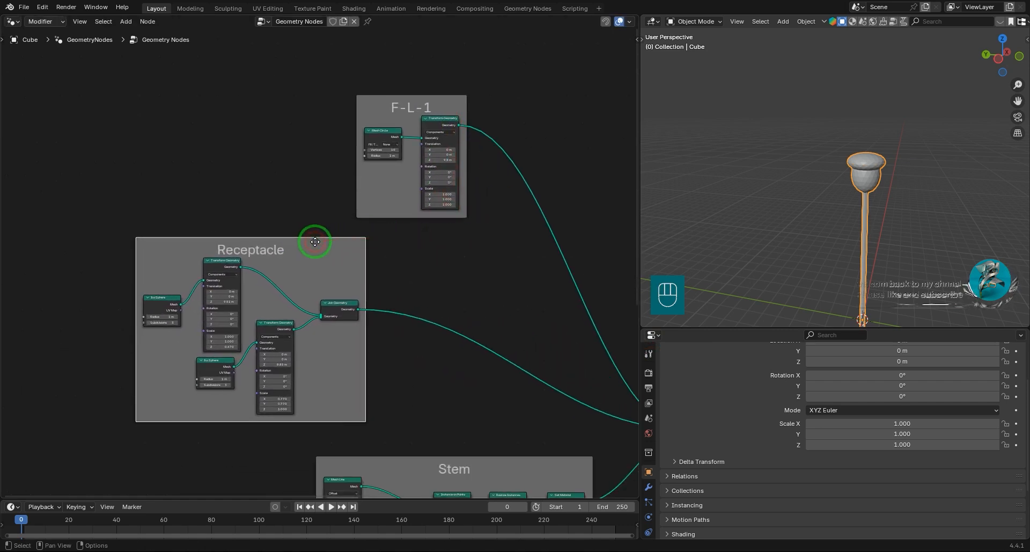
Color the Receptacle frame green.
key("n")
left_click(537, 130)
left_click(535, 174)
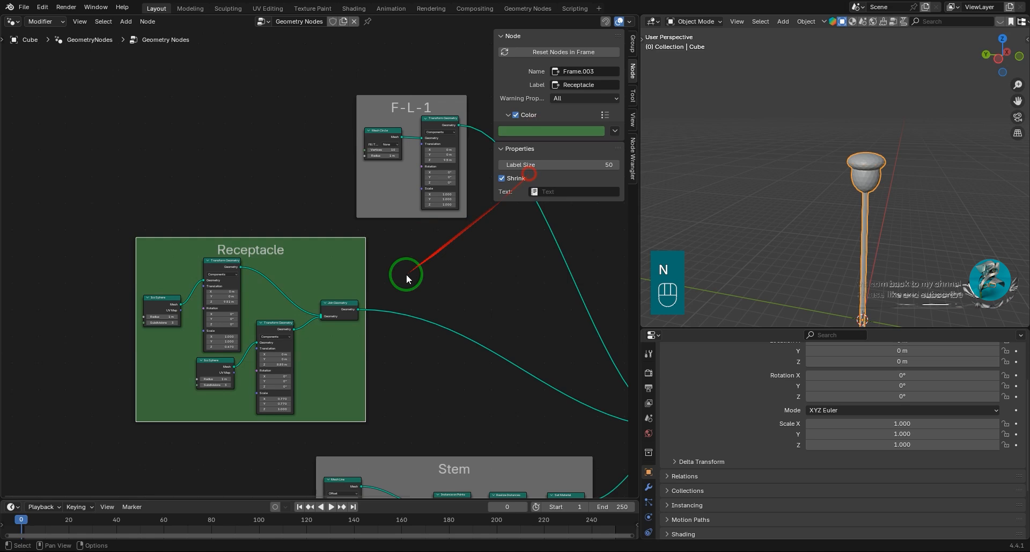
Color the F-L-1 frame red.
scroll(371, 325, "down", 1)
middle_click_drag(372, 326, 358, 343)
left_click_drag(340, 167, 303, 128)
left_click(522, 132)
left_click(550, 192)
Color the Stem frame olive green.
middle_click_drag(391, 318, 329, 224)
key("n")
key("n")
left_click(531, 130)
left_click(528, 182)
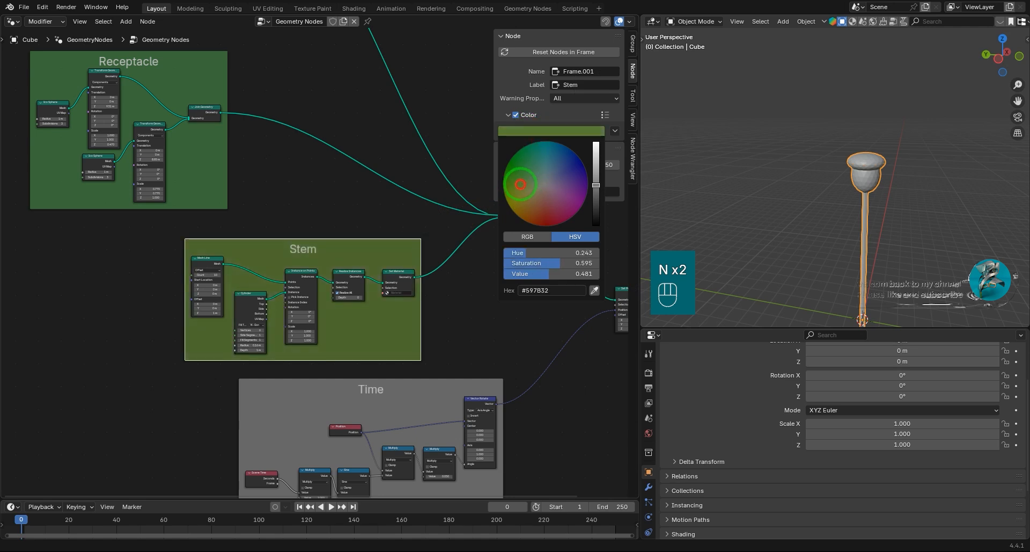
left_click_drag(521, 184, 517, 190)
Insert a Set Material node between the Receptacle's upper Transform Geometry and Join Geometry.
middle_click_drag(419, 338, 458, 376)
left_click(342, 231)
scroll(317, 249, "down", 5)
middle_click_drag(307, 273, 361, 278)
scroll(326, 350, "up", 10)
scroll(347, 274, "down", 1)
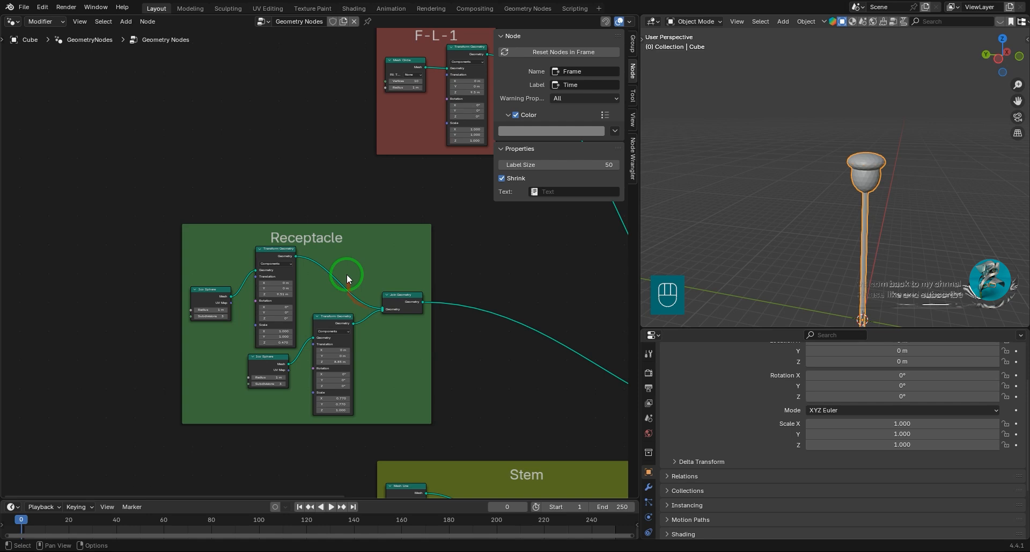
key("shift+a")
type("eset")
left_click(401, 285)
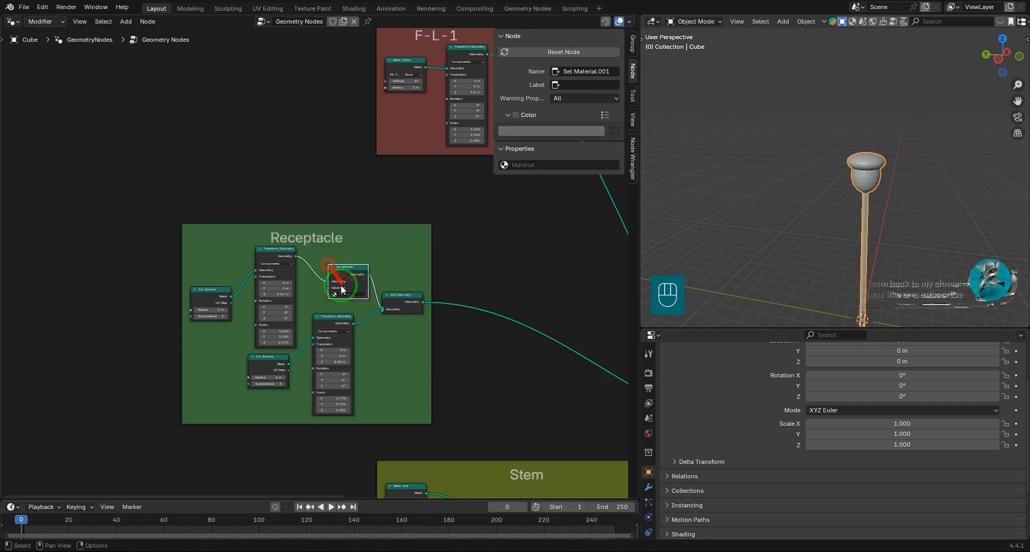
left_click(358, 273)
Duplicate the Set Material node into the Receptacle's lower branch, before Join Geometry.
scroll(360, 272, "up", 1)
key("shift+d")
left_click(401, 336)
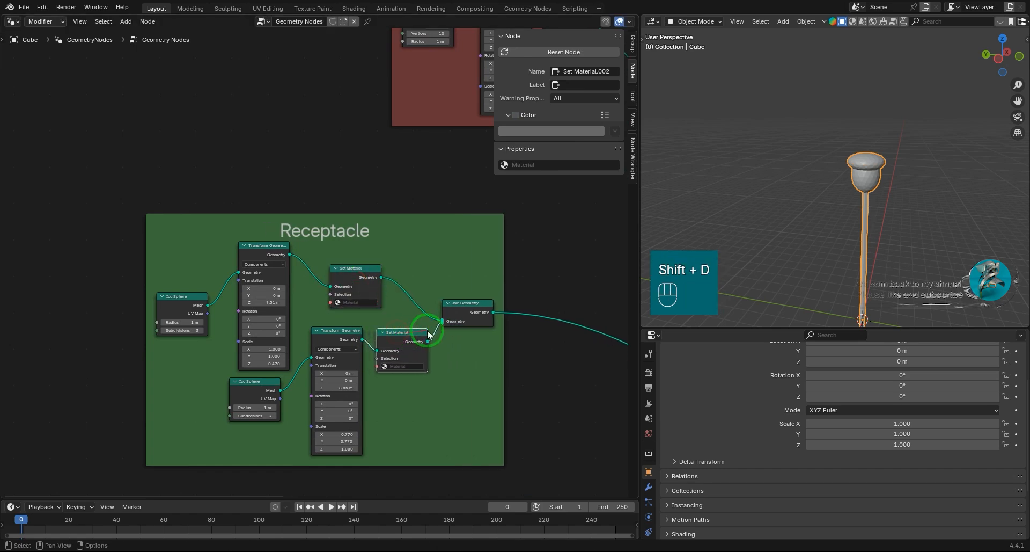
Look over the Set Material node in the Stem frame and the neighbouring frames.
scroll(416, 341, "down", 8)
middle_click_drag(410, 345, 260, 150)
scroll(340, 262, "up", 1)
scroll(340, 260, "up", 4)
left_click(361, 237)
scroll(262, 243, "down", 9)
middle_click_drag(215, 165, 329, 491)
scroll(317, 311, "up", 8)
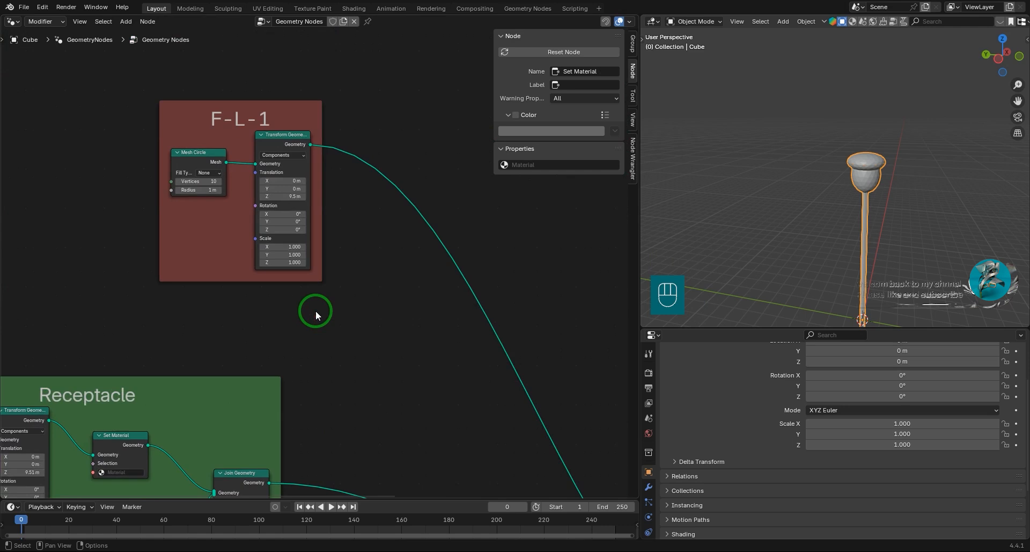
Move the F-L-1 frame farther from the Receptacle frame to make room for more nodes.
middle_click_drag(327, 263, 413, 375)
left_click(369, 194)
left_click_drag(347, 195, 215, 152)
scroll(784, 240, "down", 4)
Deselect the flower object in the 3D viewport.
middle_click_drag(784, 240, 780, 215, "shift")
middle_click_drag(780, 215, 822, 240)
left_click(823, 241)
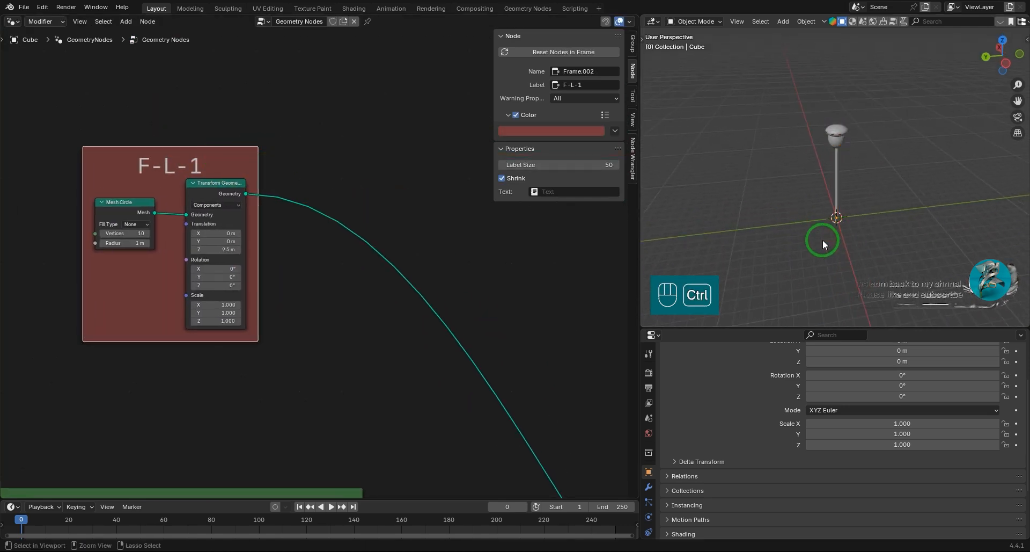
Paste the copied petal objects F-L, Leaf.1 and Leaf.2 into the scene at the base of the stem.
key("ctrl+v")
scroll(823, 239, "up", 5)
left_click(916, 253)
middle_click_drag(937, 198, 907, 240)
scroll(902, 258, "up", 3)
middle_click_drag(893, 286, 858, 185, "shift")
left_click(843, 244)
left_click(871, 247, "shift")
left_click(899, 250, "shift")
middle_click_drag(915, 231, 902, 188, "shift")
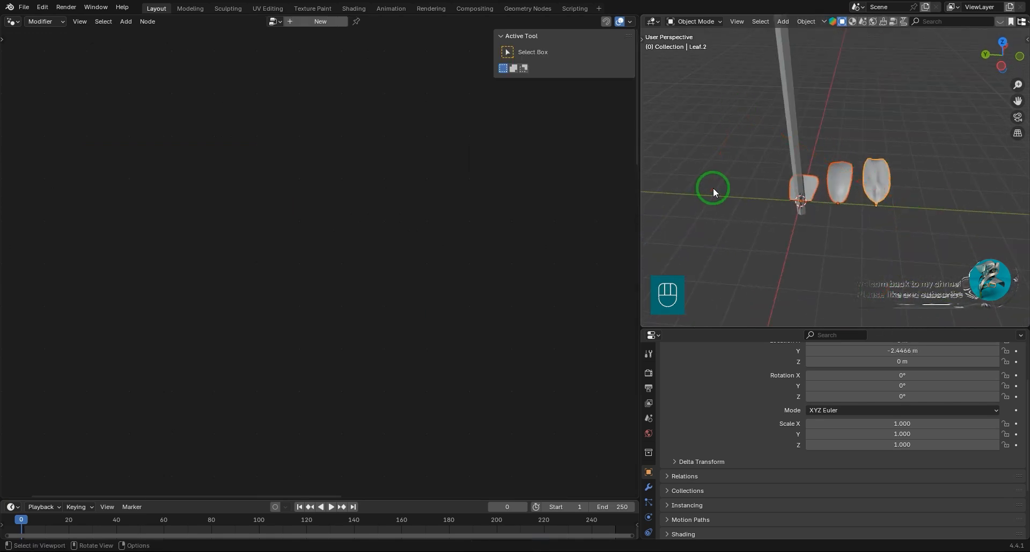
Move the three petal objects along the Y axis, clear of the stem, and select only F-L.
key("g")
key("x")
key("y")
left_click_drag(771, 206, 875, 231)
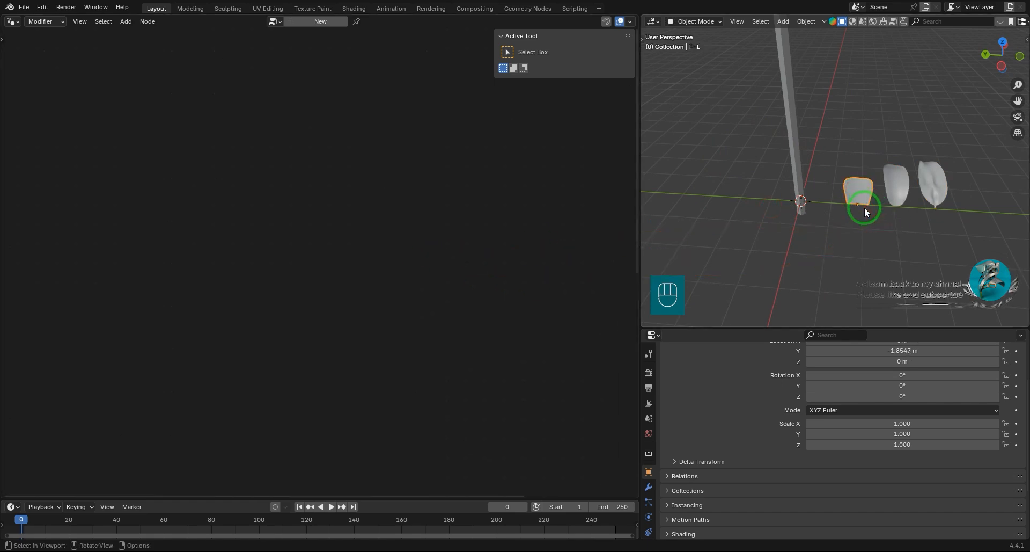
Isolate the F-L petal in local view and examine its mesh in Edit Mode.
key("slash")
middle_click_drag(855, 172, 816, 184)
key("Tab")
key("Tab")
key("slash")
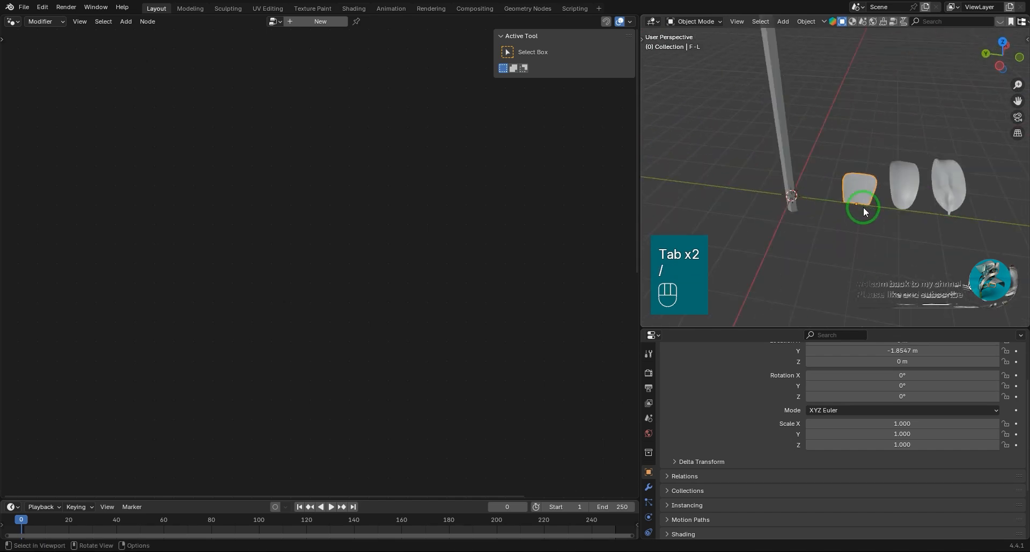
Select the flower object and change the Properties editor into an Outliner.
left_click(799, 142)
scroll(345, 287, "down", 3)
left_click(650, 336)
left_click(601, 361)
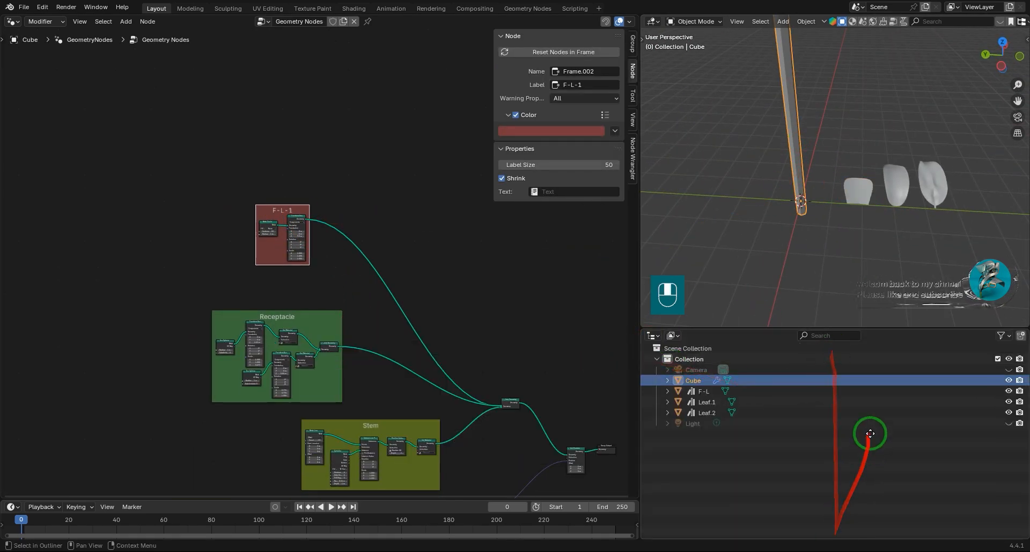
Bring the F-L object from the scene list into the F-L-1 frame as an Object Info node.
left_click(857, 190)
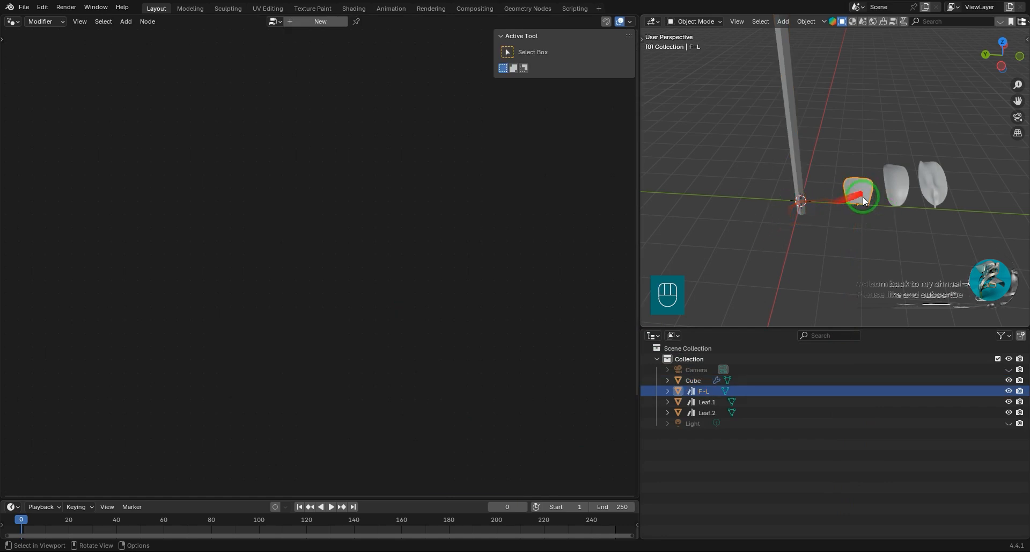
left_click(795, 164)
left_click(275, 239)
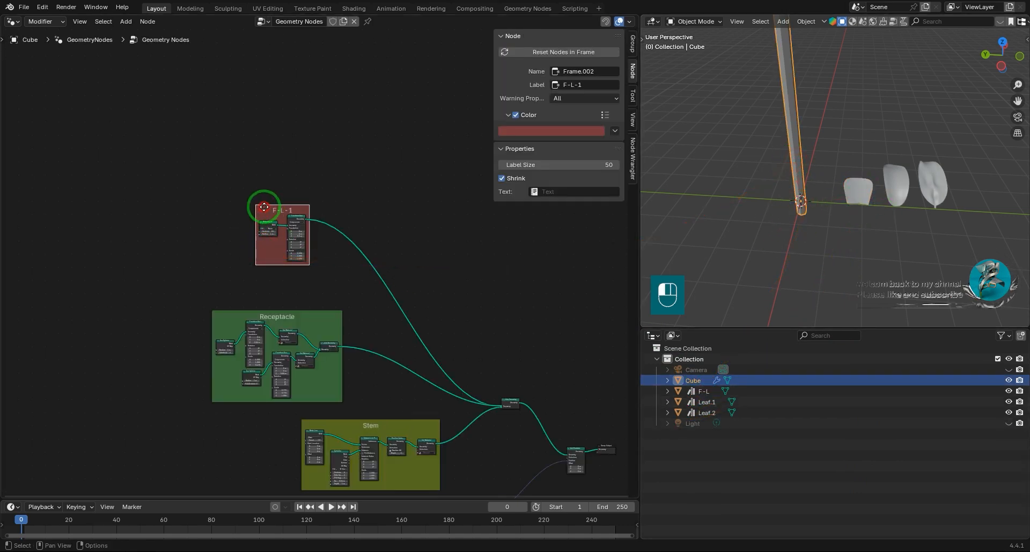
scroll(264, 209, "up", 8)
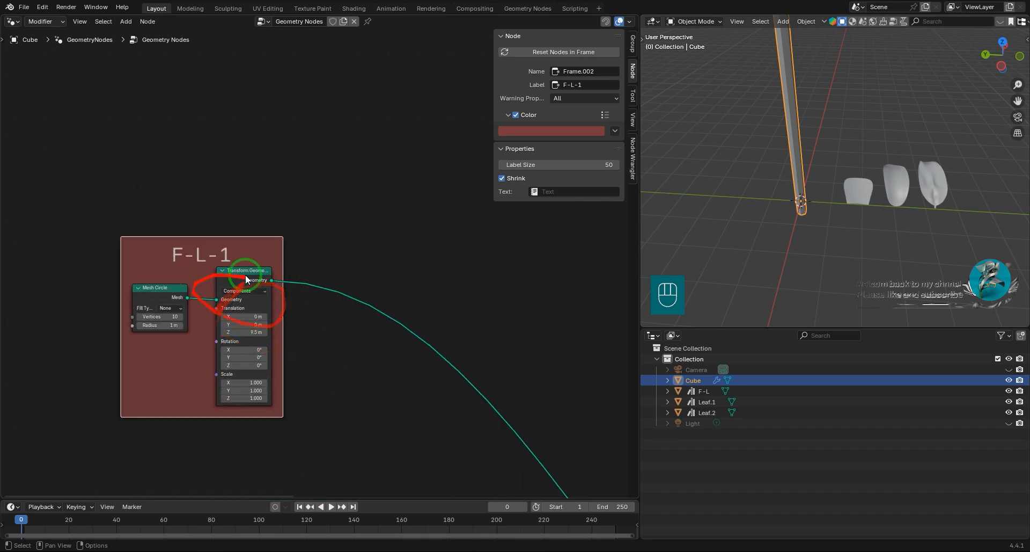
left_click_drag(702, 391, 196, 359)
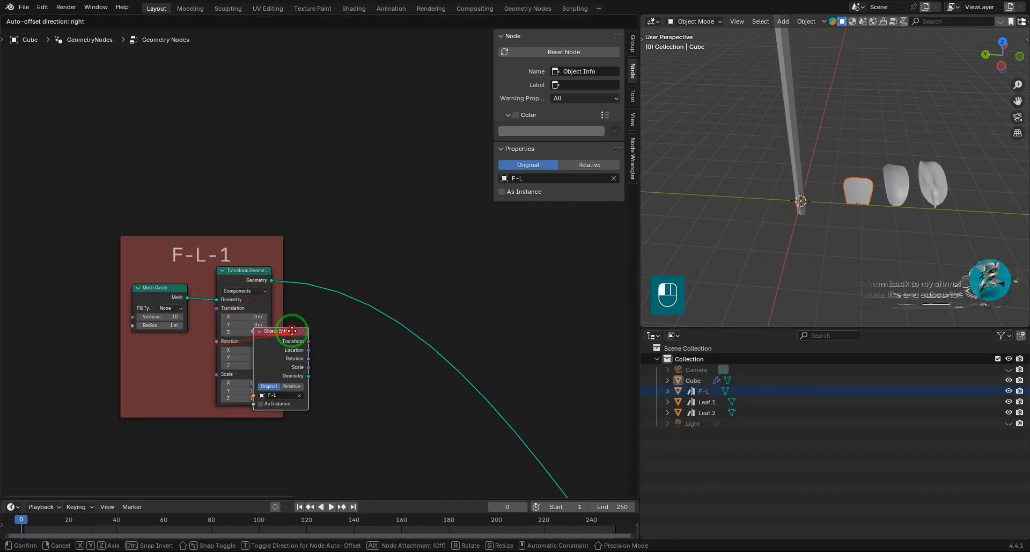
left_click(322, 346)
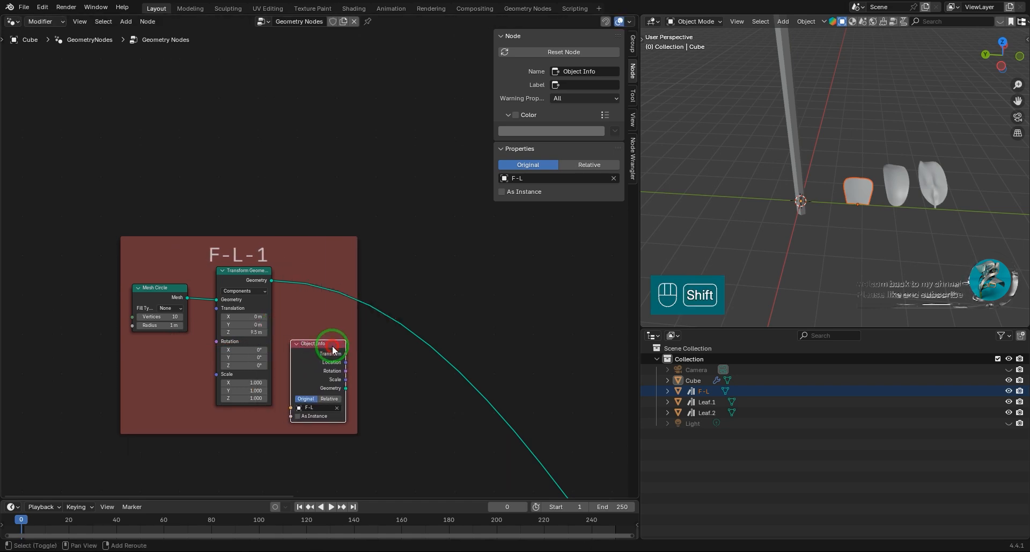
Insert Instance on Points after F-L-1's Transform Geometry and connect Object Info's Geometry to its Instance input.
key("shift+a")
mouse_move(317, 346)
left_click(392, 371)
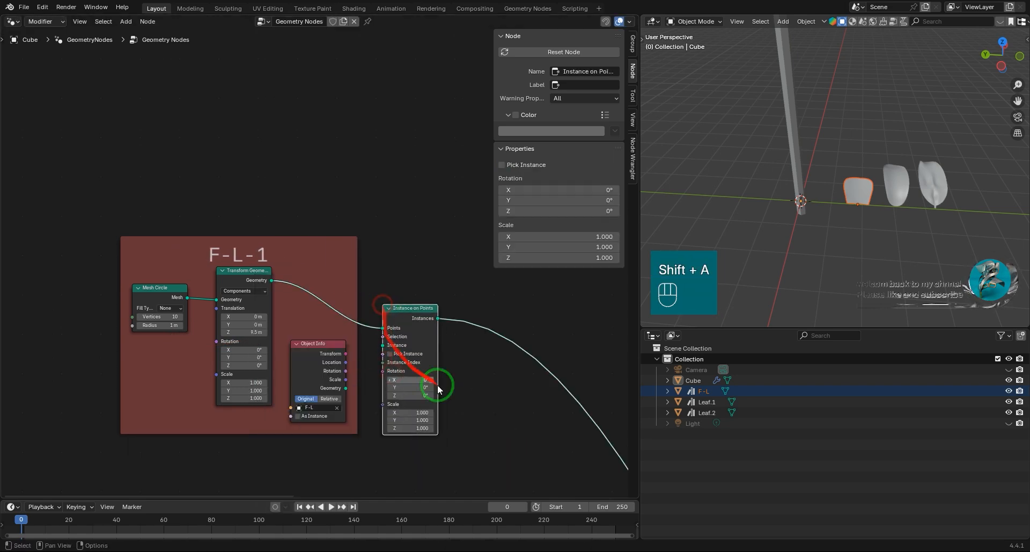
left_click(427, 261)
middle_click_drag(336, 348, 225, 317)
left_click_drag(233, 340, 265, 269)
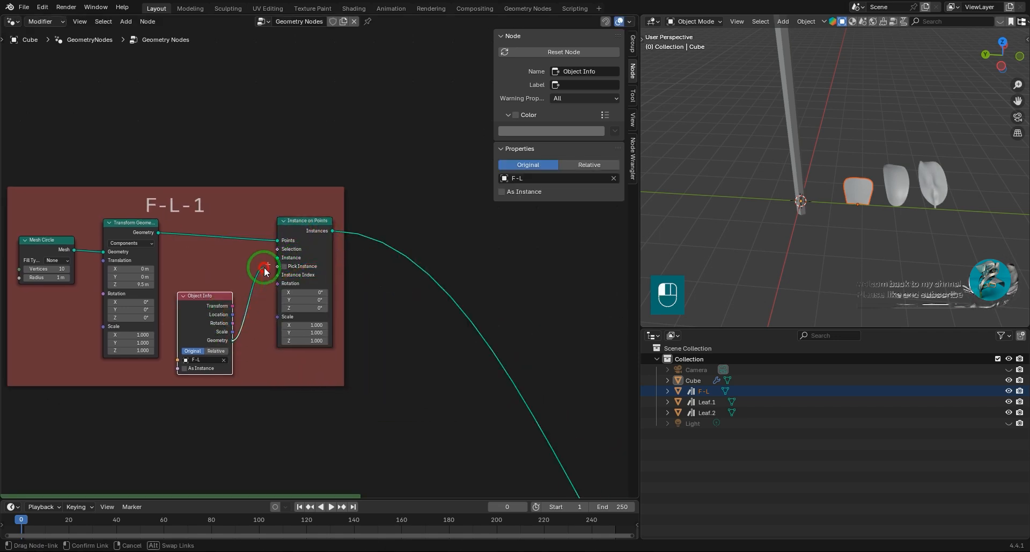
Spread out the F-L-1 nodes, leaving wide space before Instance on Points and placing Object Info beside Transform Geometry.
scroll(863, 239, "down", 2)
middle_click_drag(813, 166, 760, 173, "shift")
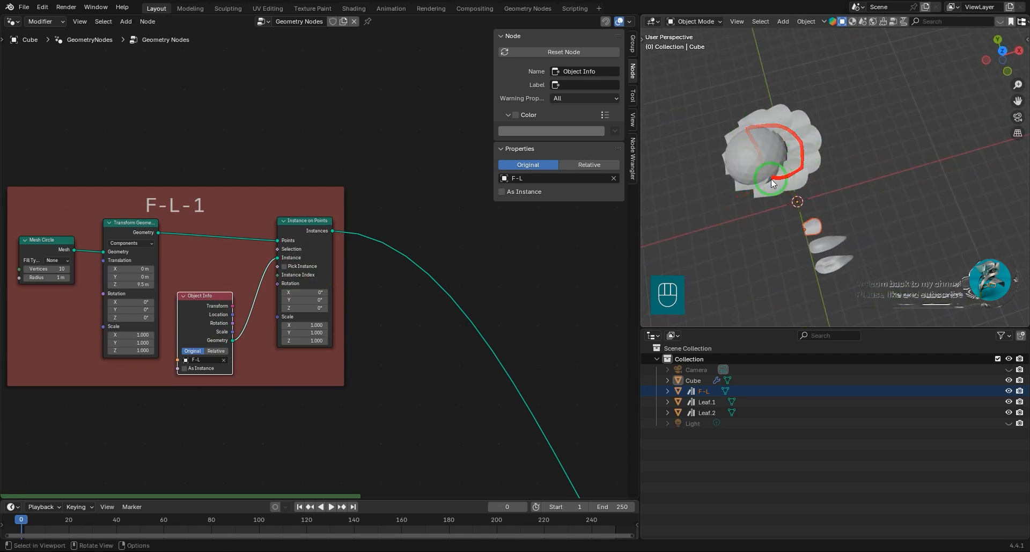
scroll(428, 340, "down", 4)
middle_click_drag(256, 343, 456, 353)
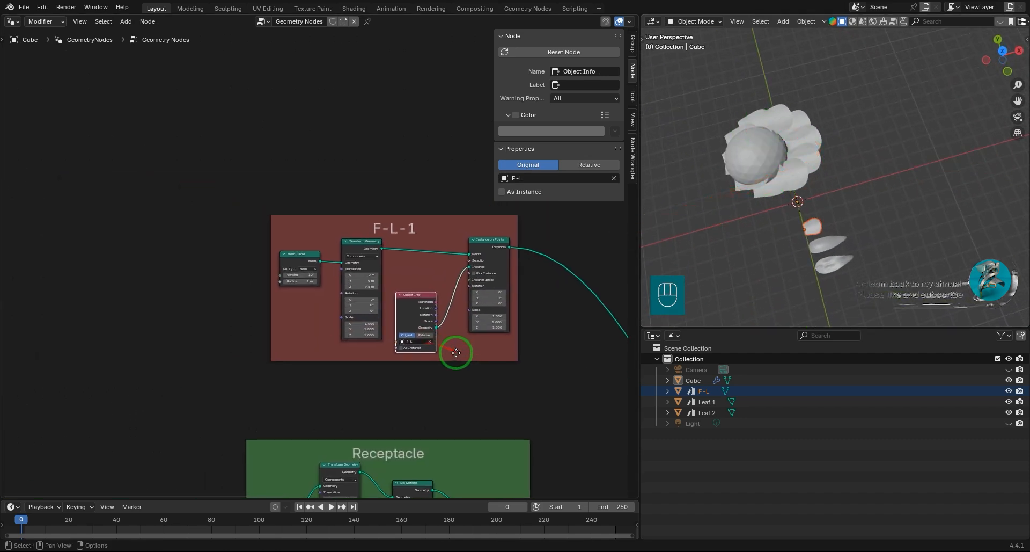
left_click(292, 256)
left_click(355, 250, "shift")
left_click_drag(355, 249, 144, 187)
middle_click_drag(441, 298, 338, 318)
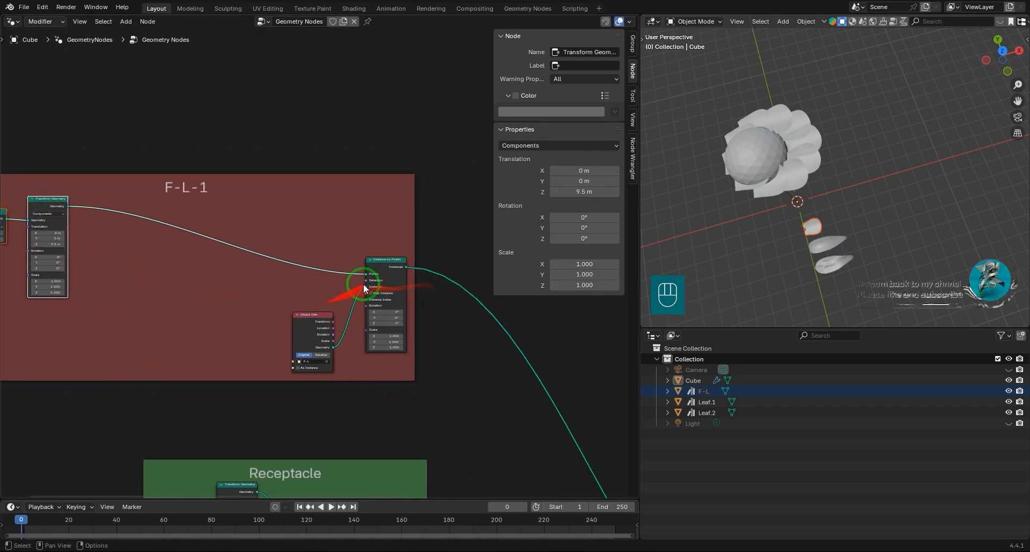
left_click(387, 258)
left_click(322, 316, "shift")
left_click_drag(390, 259, 395, 227)
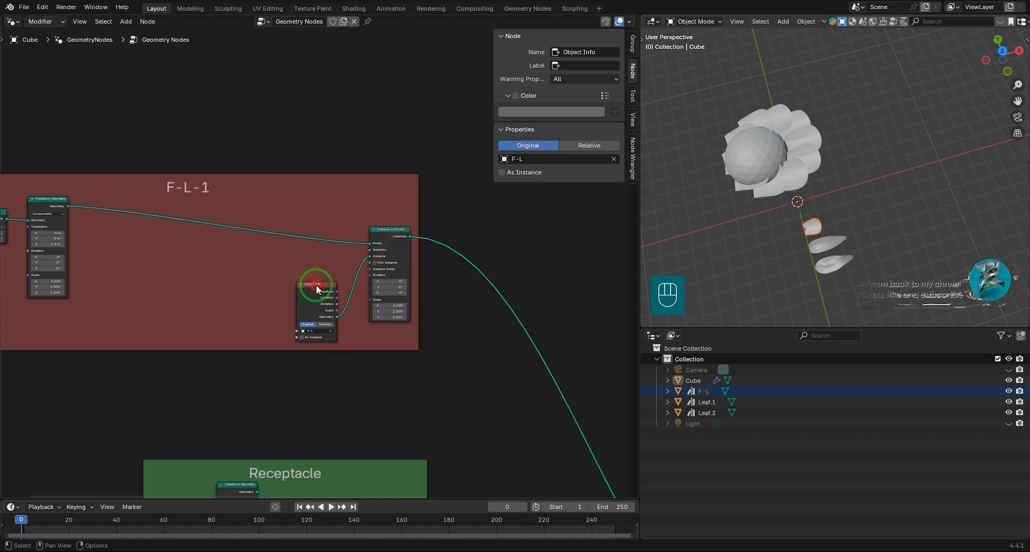
left_click_drag(317, 289, 103, 234)
scroll(403, 317, "up", 2)
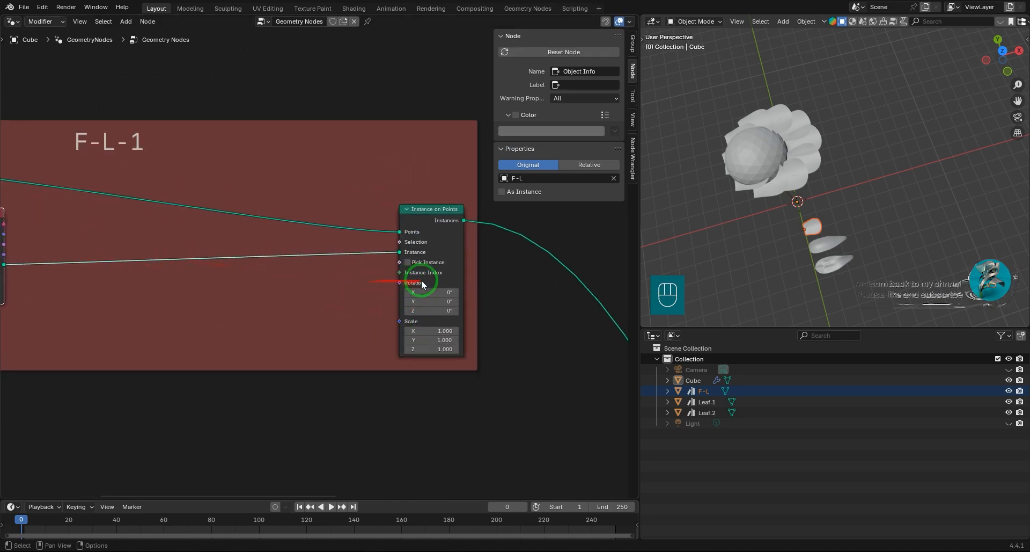
Add a Position node feeding the Rotation of Instance on Points and place it below Object Info.
middle_click_drag(425, 248, 475, 253, "shift")
scroll(375, 299, "down", 1)
middle_click_drag(370, 301, 412, 297, "shift")
middle_click_drag(166, 285, 190, 302)
scroll(440, 285, "up", 2)
middle_click_drag(439, 285, 326, 272)
left_click_drag(431, 276, 235, 282)
left_click(176, 311)
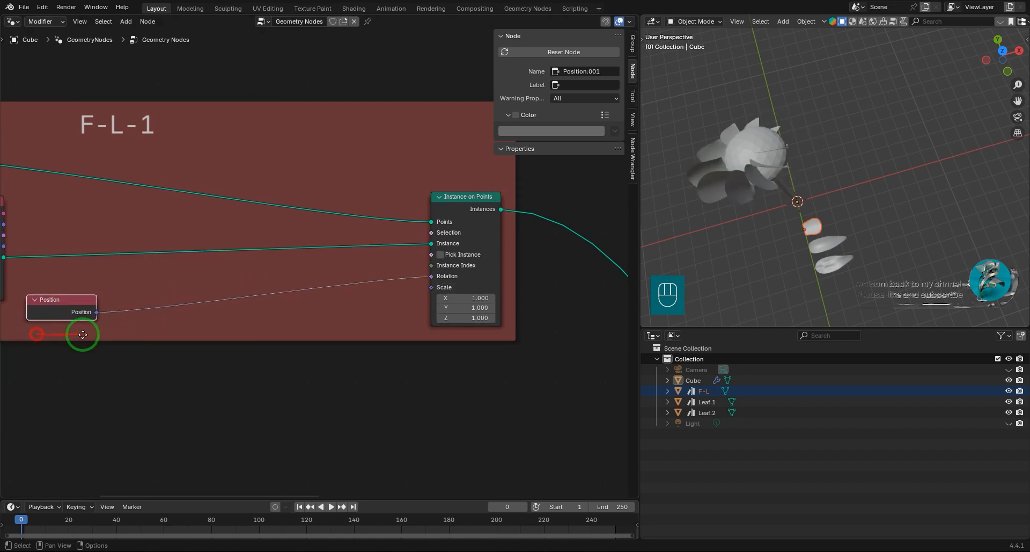
left_click(121, 377)
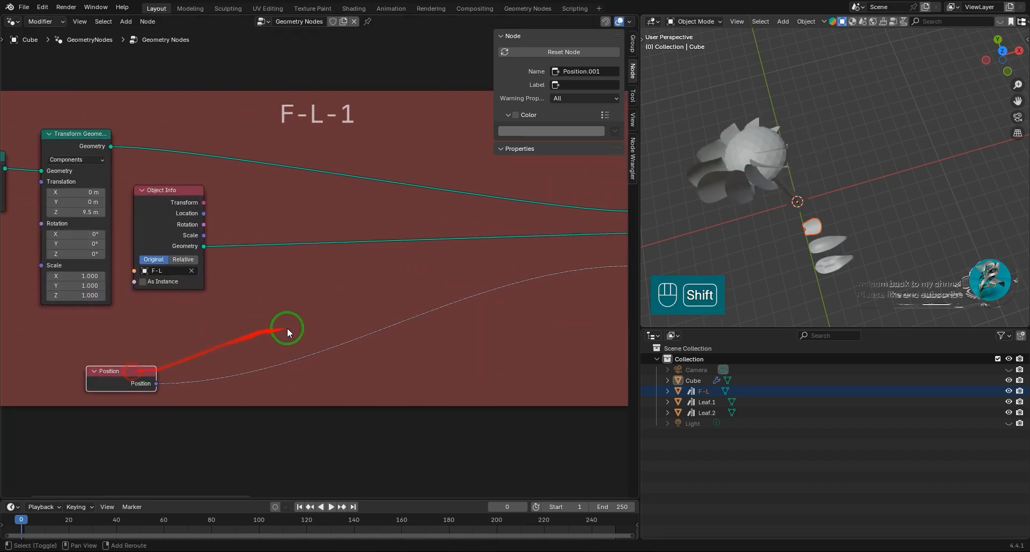
Insert Separate XYZ and Combine XYZ nodes between Position and the Rotation input of Instance on Points.
key("shift+a")
type("x")
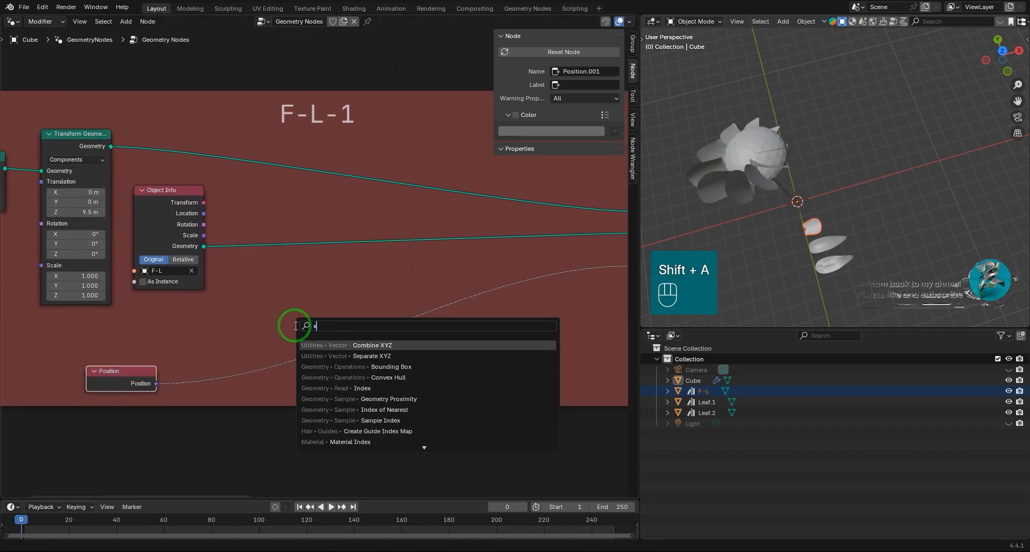
left_click(370, 355)
left_click(256, 296)
key("shift+a")
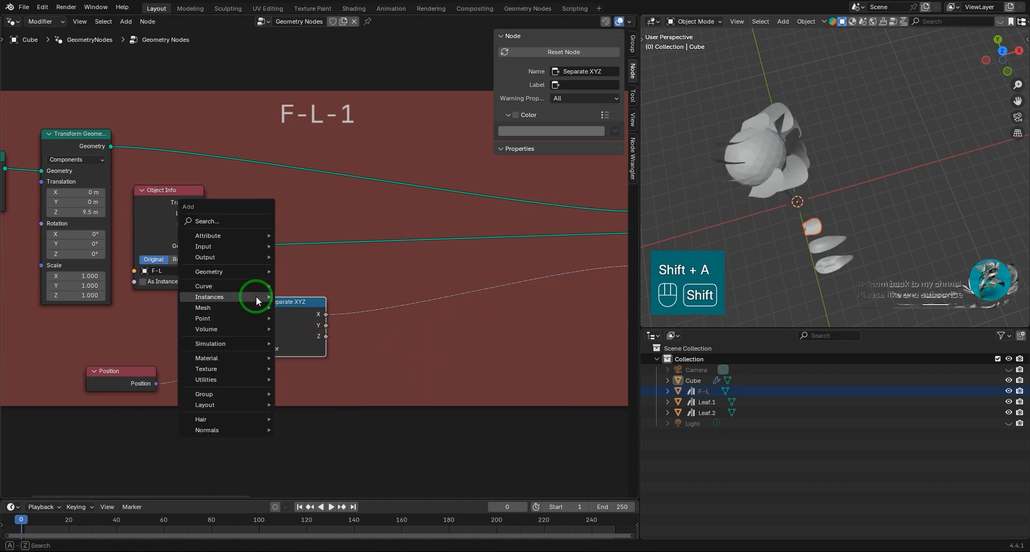
type("x")
left_click(327, 325)
left_click(528, 260)
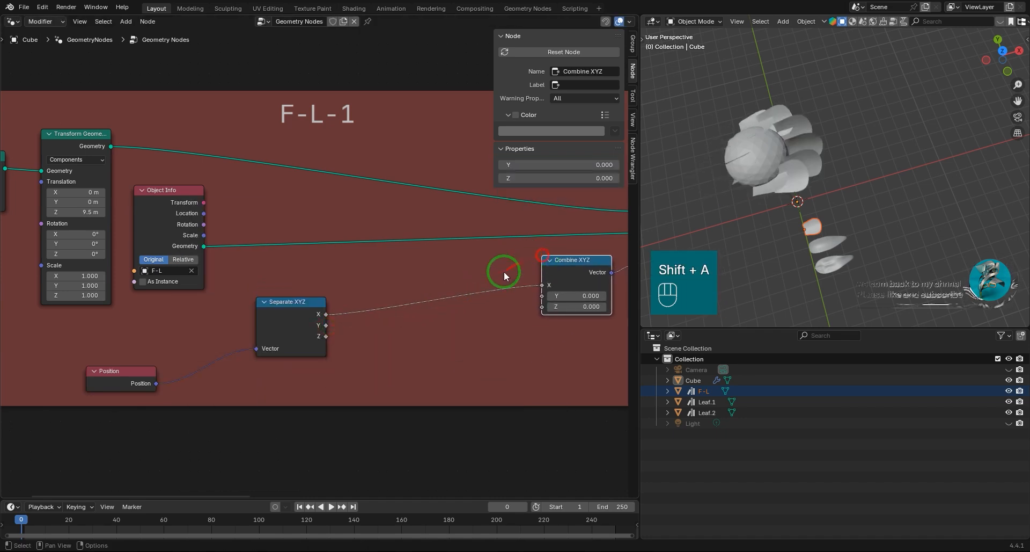
Insert a Math node between Separate XYZ and Combine XYZ and set its operation to Arctan2.
key("shift+a")
mouse_move(449, 291)
type("math")
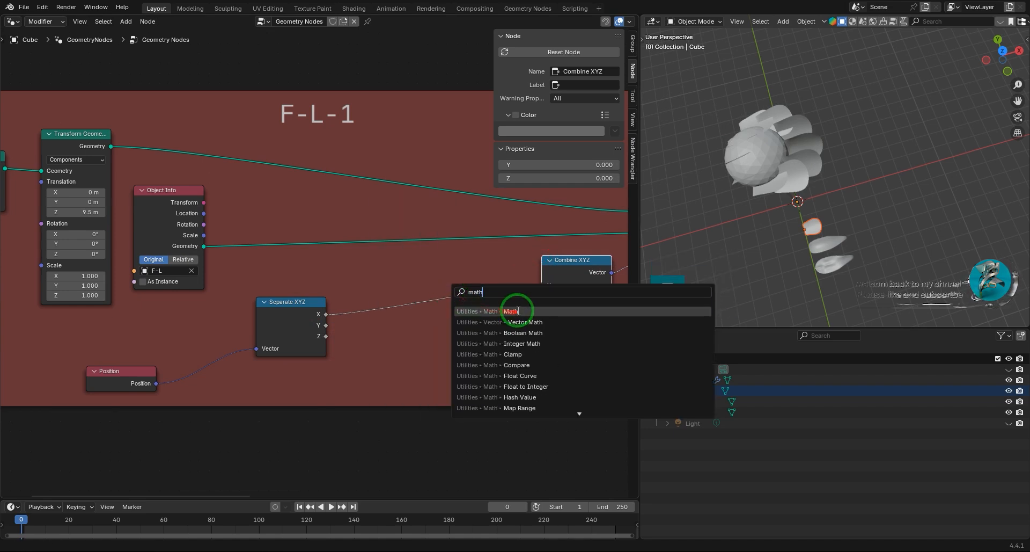
left_click(518, 311)
left_click(435, 292)
scroll(465, 351, "up", 6)
left_click(386, 341)
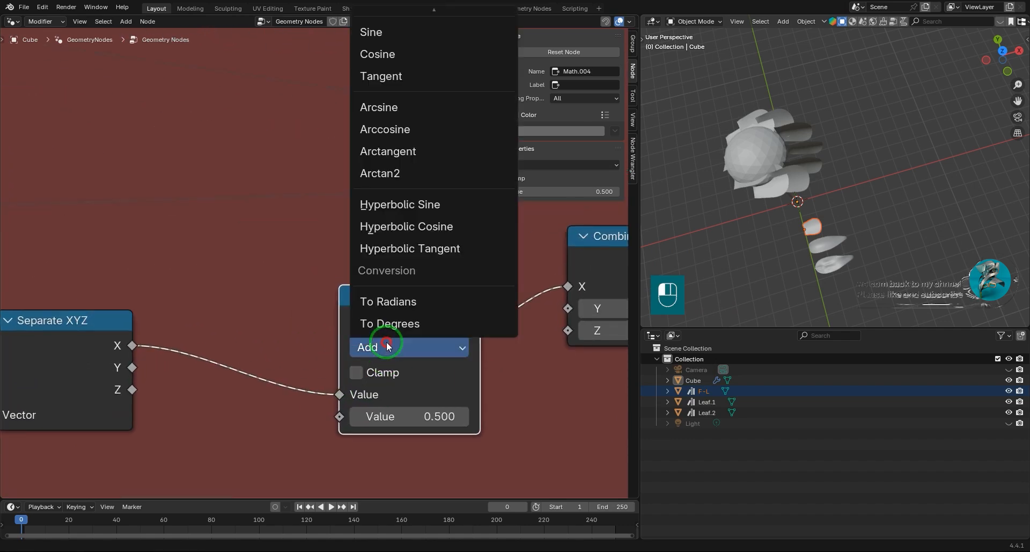
left_click(378, 175)
right_click_drag(381, 181, 437, 432, "ctrl")
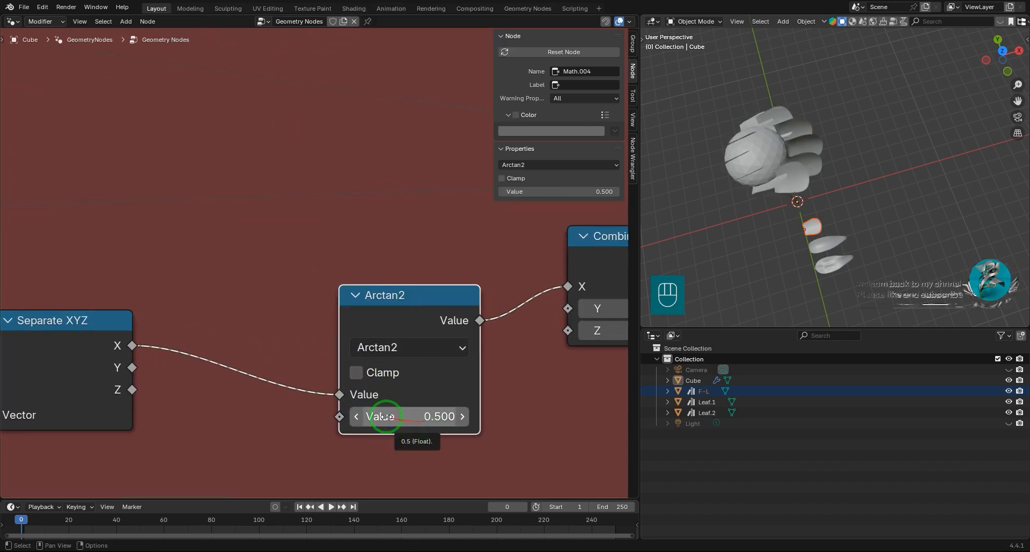
Link Separate XYZ's Y and X to Arctan2's first and second values, and its result to Combine XYZ's Z.
scroll(365, 388, "down", 3)
middle_click_drag(361, 377, 432, 365)
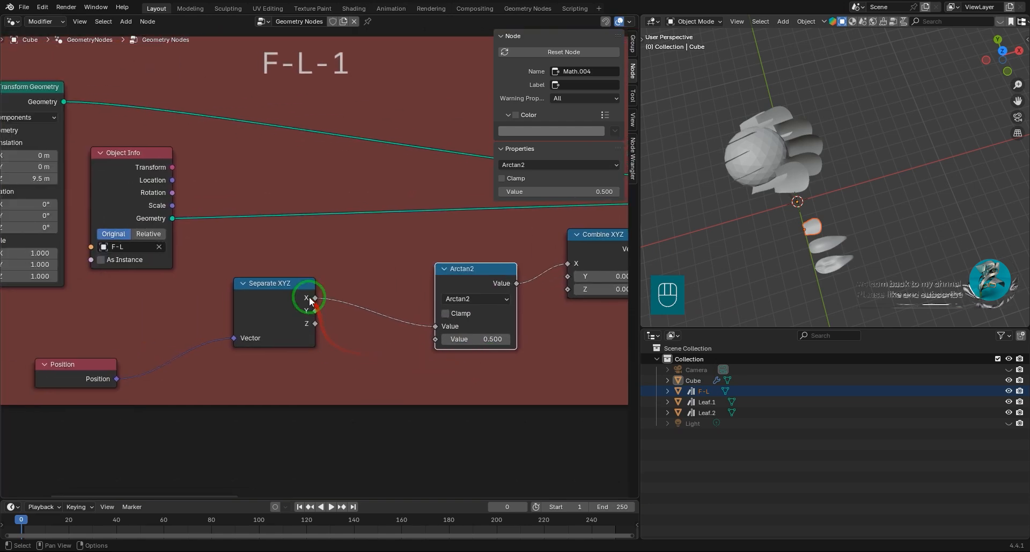
left_click_drag(436, 341, 438, 326)
middle_click_drag(479, 328, 267, 360)
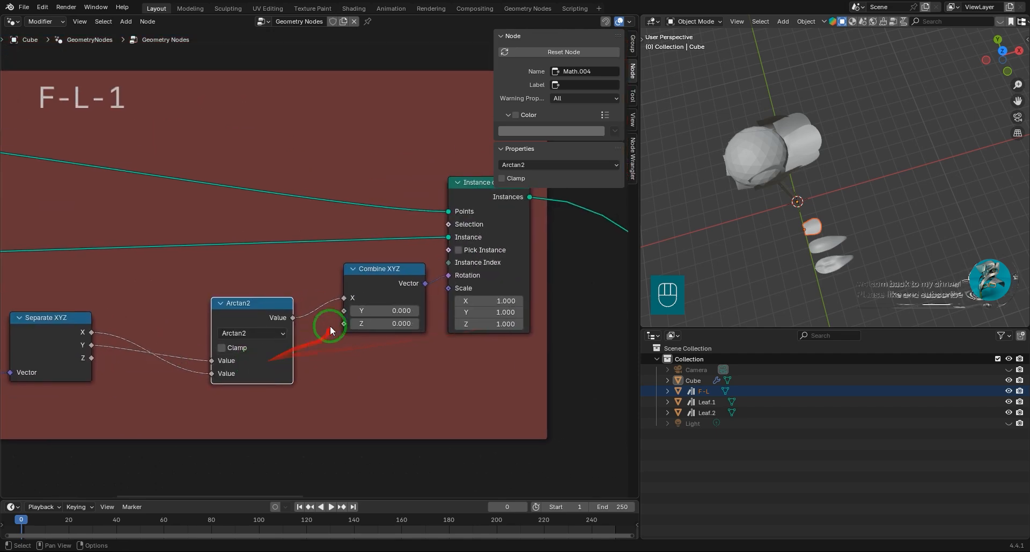
left_click_drag(349, 324, 347, 323)
Lower the petal ring by setting the Z translation of F-L-1's Transform Geometry to 9.24 m.
middle_click_drag(776, 183, 841, 101)
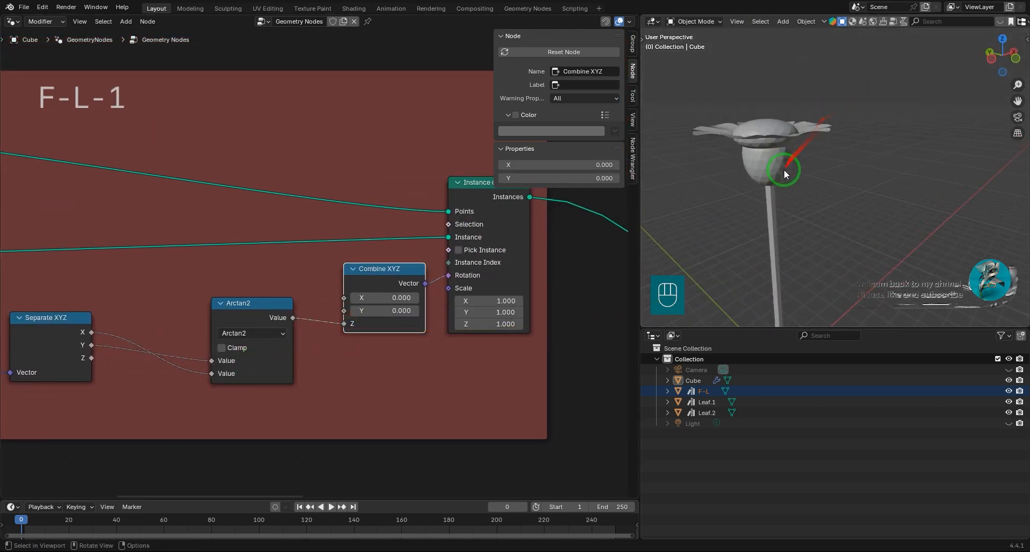
middle_click_drag(784, 170, 827, 184, "shift")
scroll(271, 324, "down", 3)
middle_click_drag(155, 245, 329, 261)
scroll(86, 309, "up", 3)
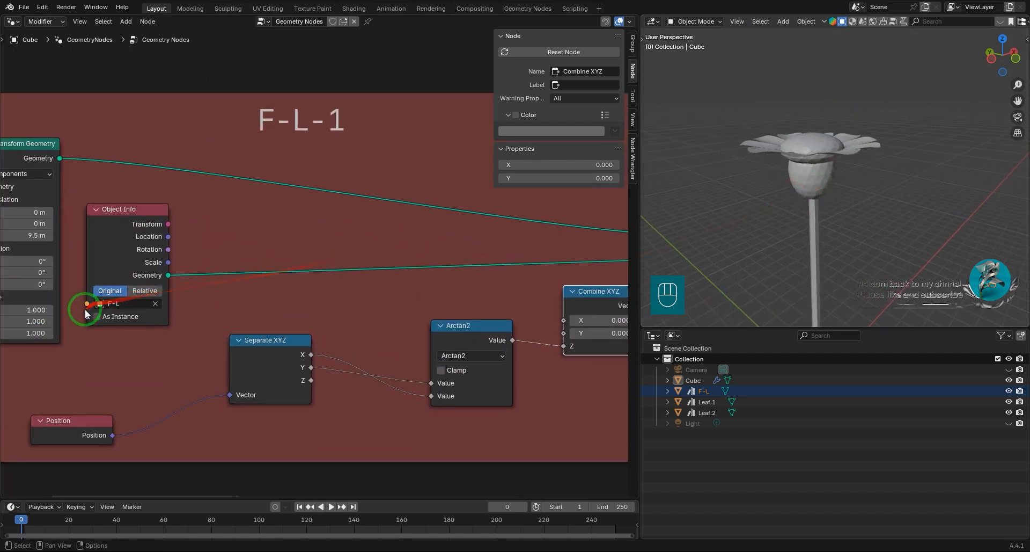
middle_click_drag(86, 308, 403, 360)
scroll(199, 323, "up", 4)
scroll(402, 376, "up", 4)
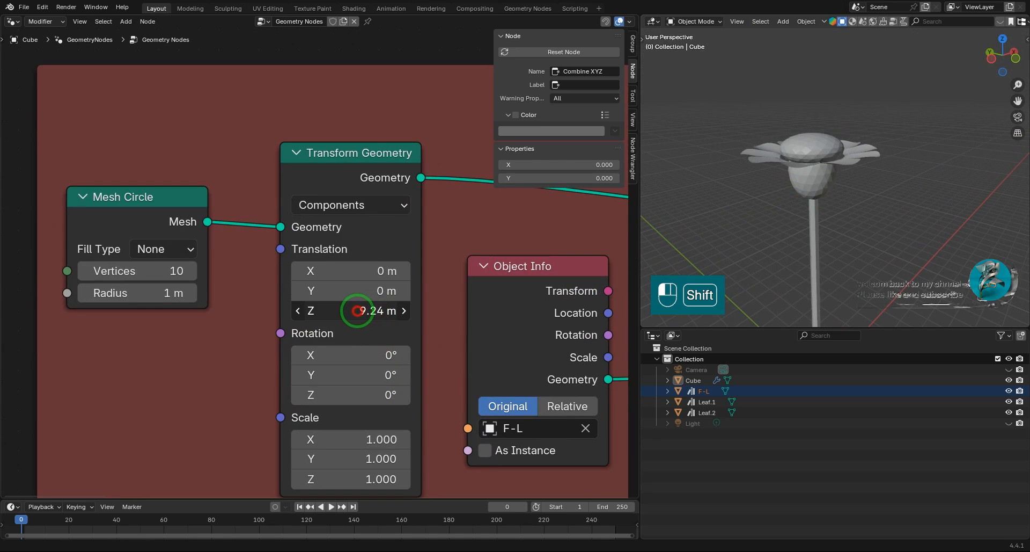
middle_click_drag(821, 225, 694, 220)
scroll(852, 264, "up", 3)
scroll(314, 258, "down", 6)
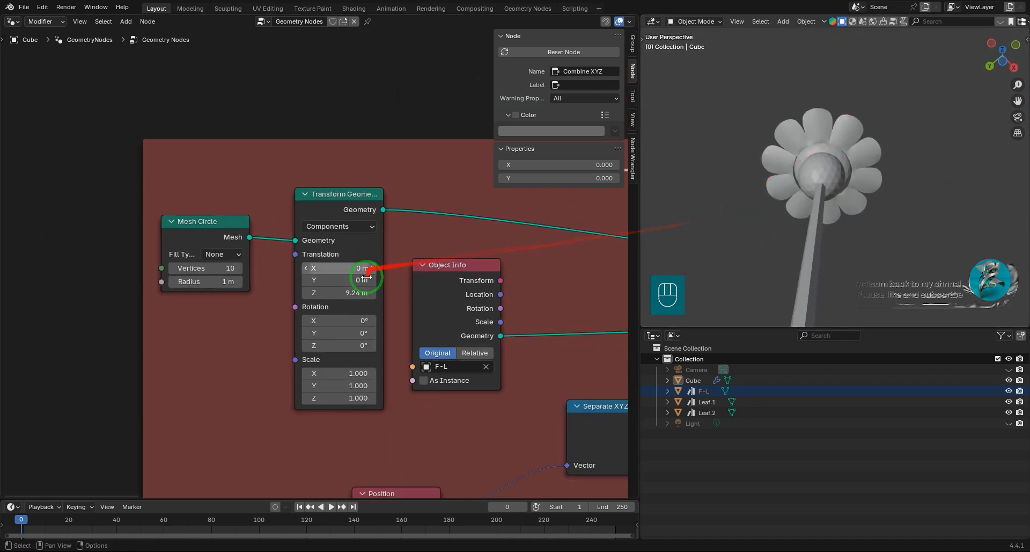
Insert a Realize Instances node after Instance on Points in the F-L-1 frame.
scroll(407, 265, "up", 2)
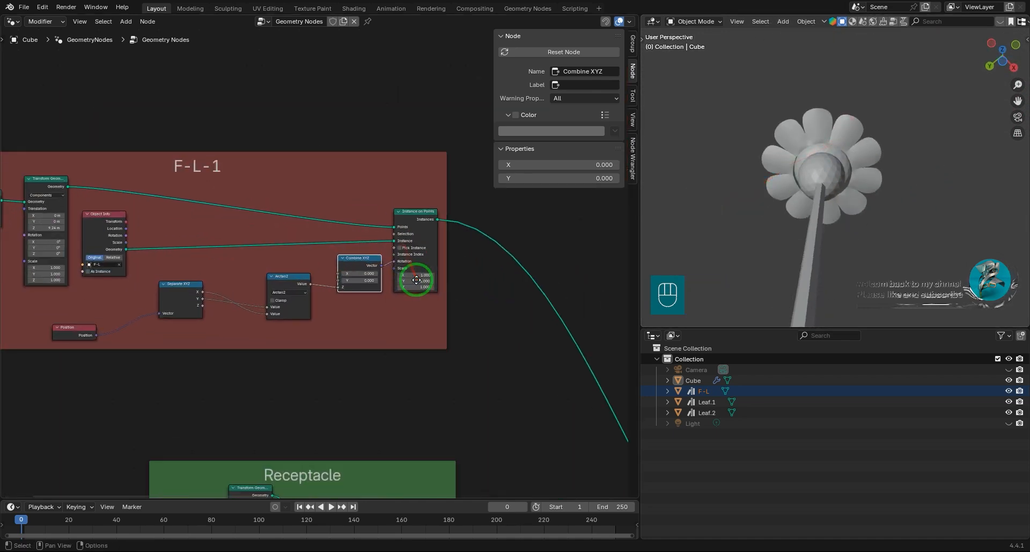
middle_click_drag(453, 212, 377, 221)
left_click(353, 222)
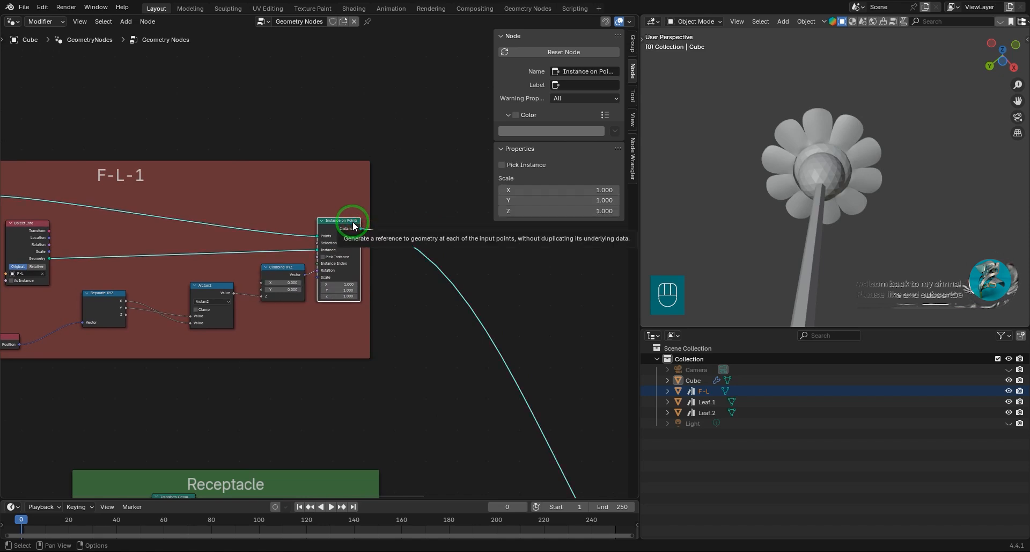
key("shift+a")
mouse_move(340, 223)
left_click(415, 244)
left_click(345, 232)
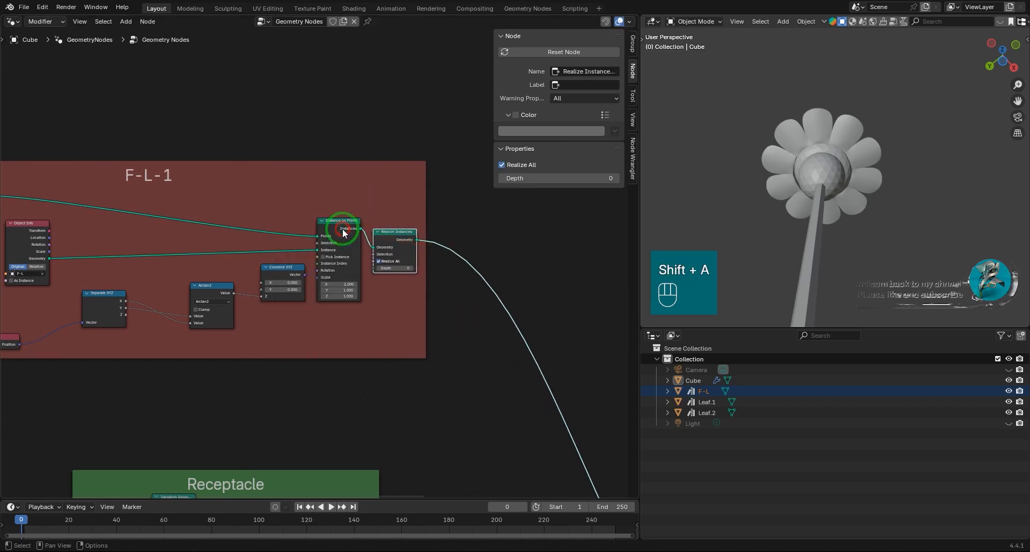
Insert a Set Material node after Realize Instances in F-L-1 and space it away from that node.
key("shift+a")
mouse_move(396, 215)
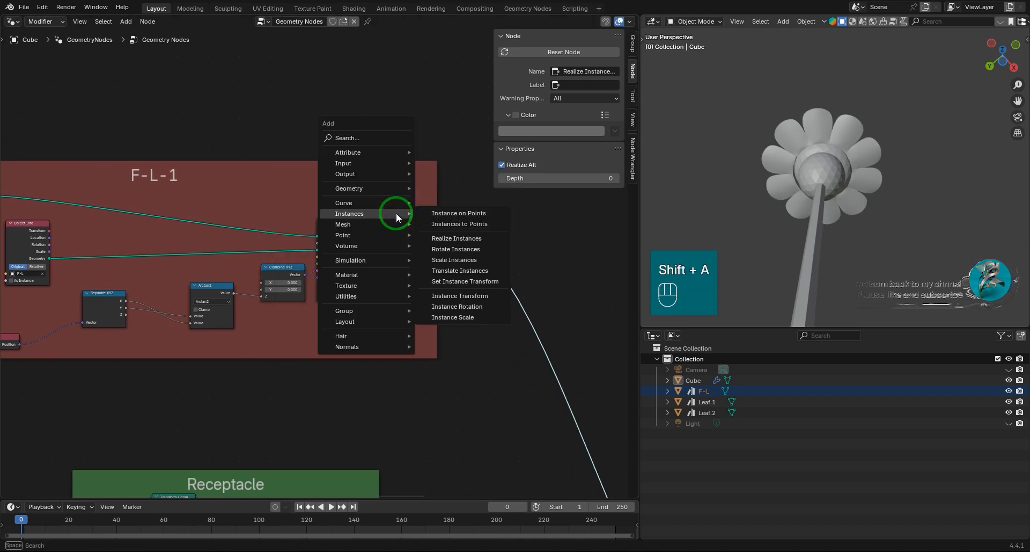
type("set")
left_click(433, 231)
left_click(419, 229)
left_click_drag(461, 232, 522, 217)
middle_click_drag(487, 253, 360, 266)
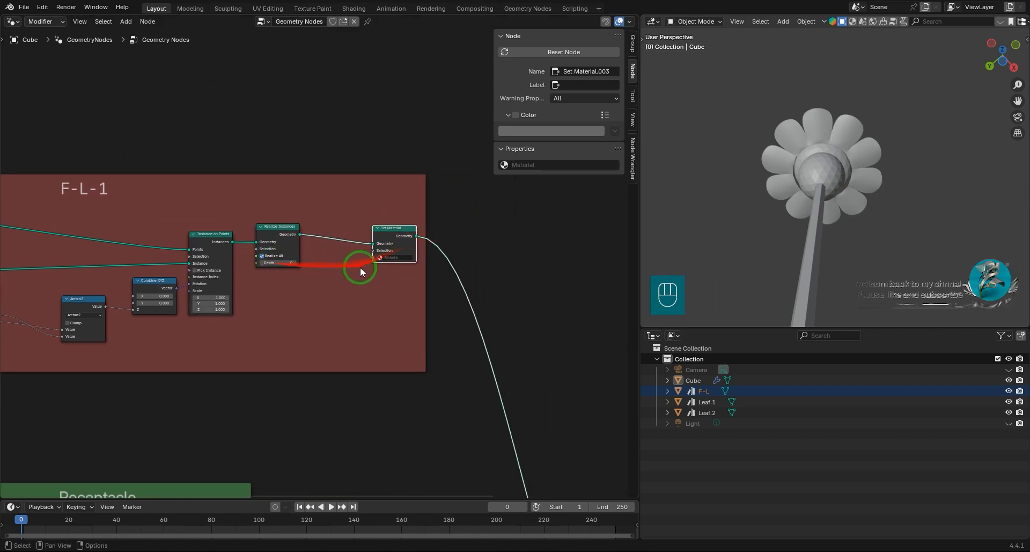
Insert an Extrude Mesh node between Realize Instances and Set Material in the F-L-1 frame.
scroll(356, 263, "up", 3)
key("shift+a")
type("ex")
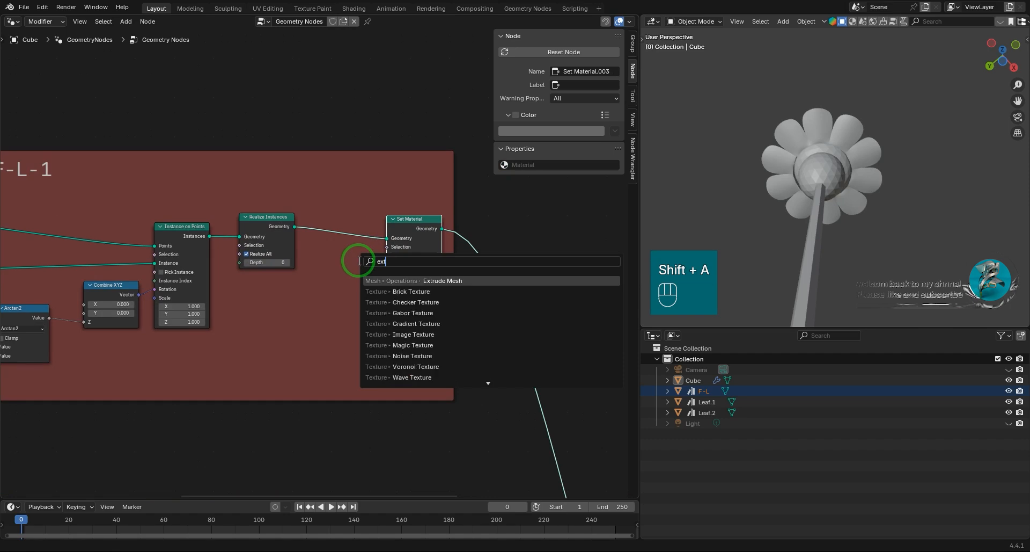
type("t")
left_click(460, 280)
left_click(396, 236)
Thicken the petals by turning off Individual and setting the Offset Scale to 0.020 on the Extrude Mesh node.
scroll(365, 263, "up", 3)
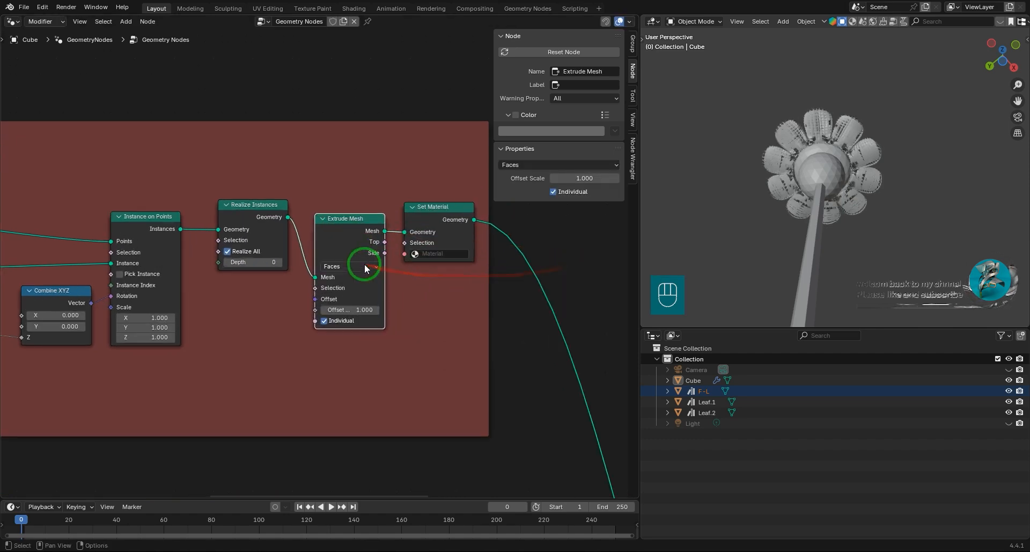
scroll(362, 301, "up", 4)
middle_click_drag(396, 283, 306, 291, "shift")
middle_click_drag(846, 128, 806, 208)
scroll(846, 231, "up", 3)
left_click_drag(297, 375, 241, 378, "shift")
middle_click_drag(811, 167, 805, 217)
scroll(837, 199, "up", 4)
Duplicate the whole F-L-1 frame with its nodes and place the copy above the original.
scroll(85, 217, "down", 6)
middle_click_drag(134, 246, 519, 272)
scroll(374, 278, "down", 12)
left_click_drag(110, 222, 469, 338)
key("shift+d")
key("y")
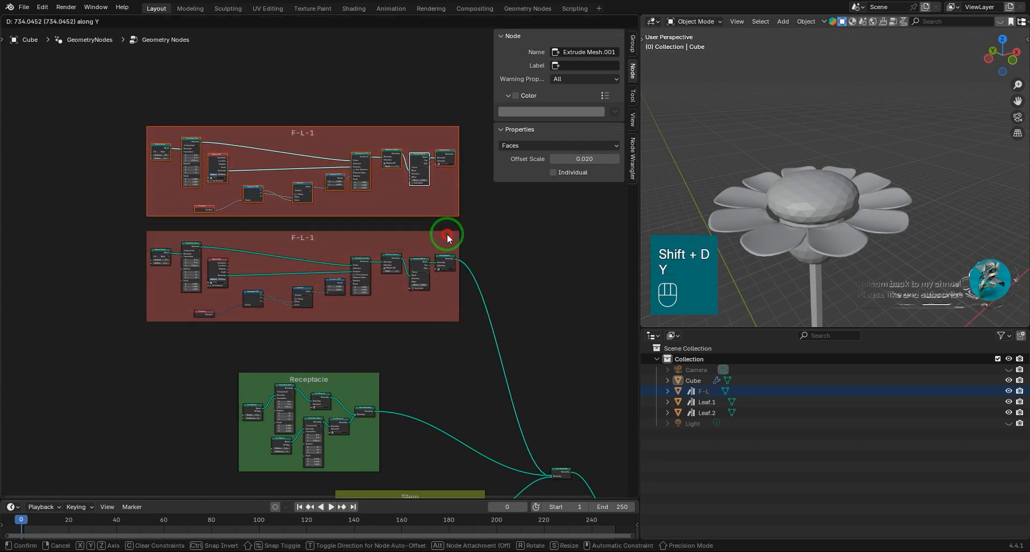
left_click(444, 228)
key("ctrl+z")
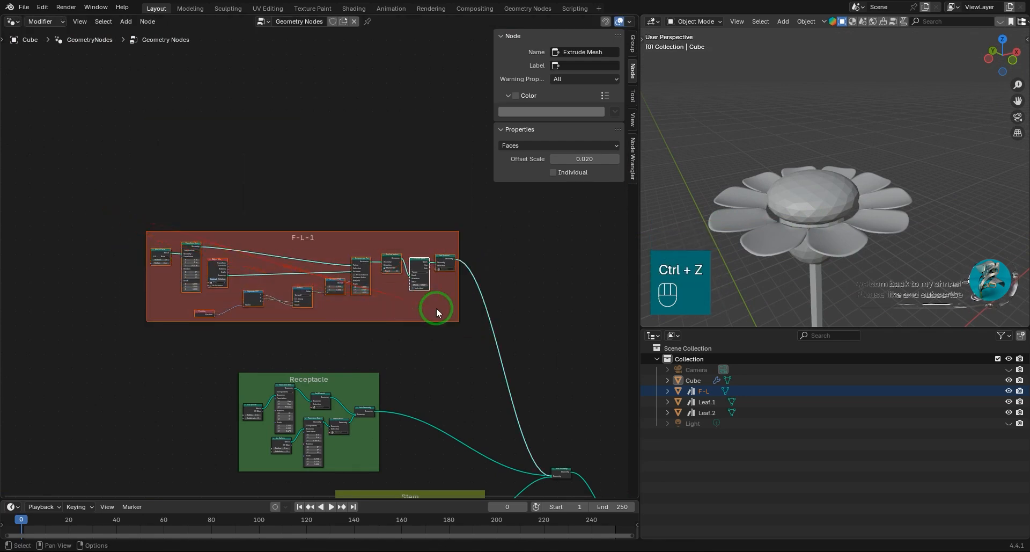
key("shift+d")
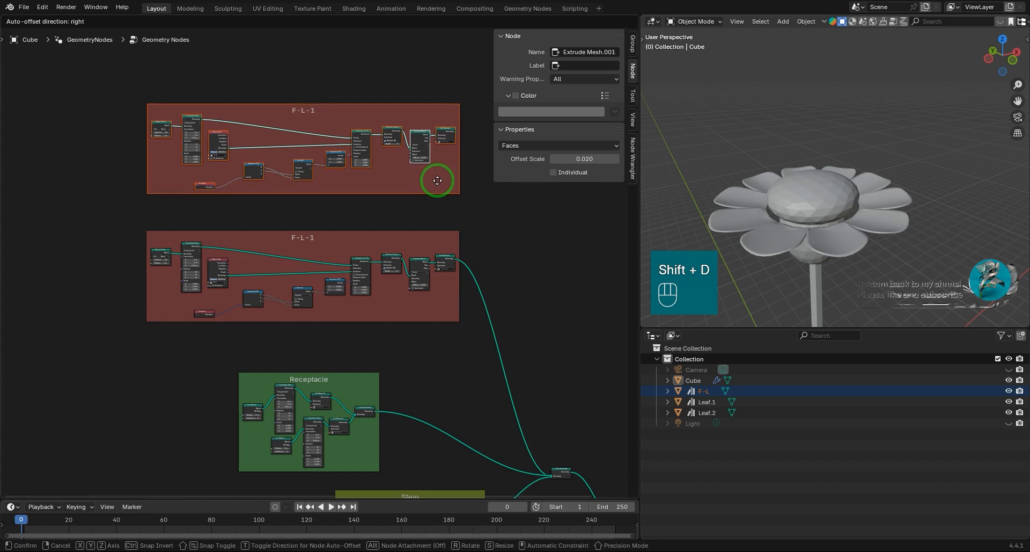
left_click(437, 181)
Move Join Geometry up beside the copied F-L-1 frame and link the copy's Set Material output to it.
scroll(343, 280, "up", 6)
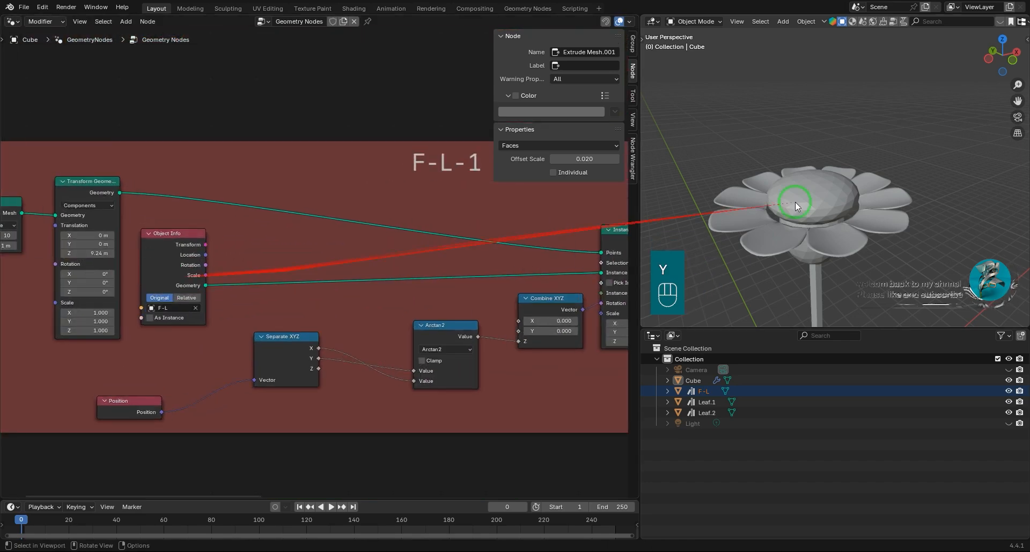
scroll(813, 266, "up", 3)
scroll(440, 209, "down", 3)
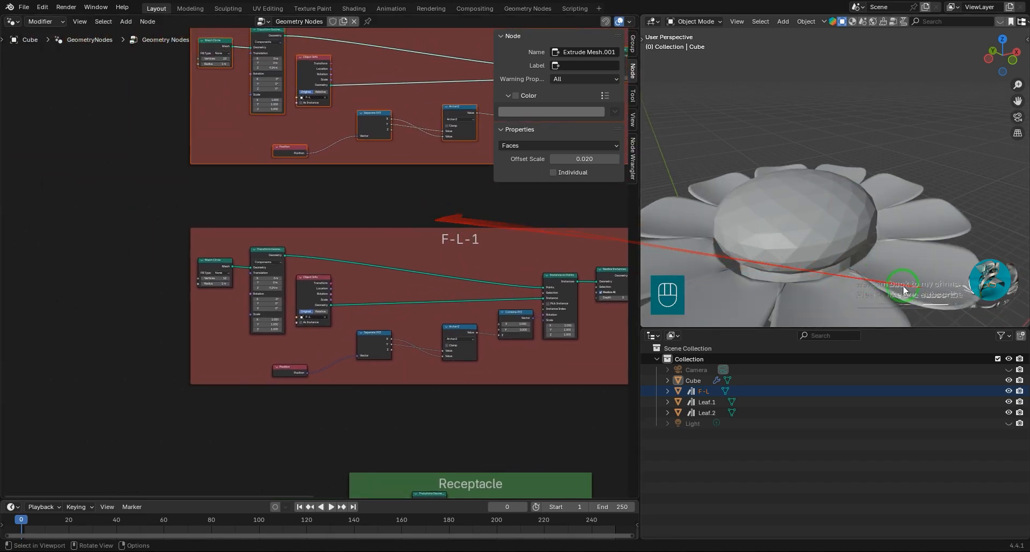
middle_click_drag(361, 107, 376, 210, "shift")
scroll(299, 241, "up", 10)
middle_click_drag(315, 168, 154, 223, "shift")
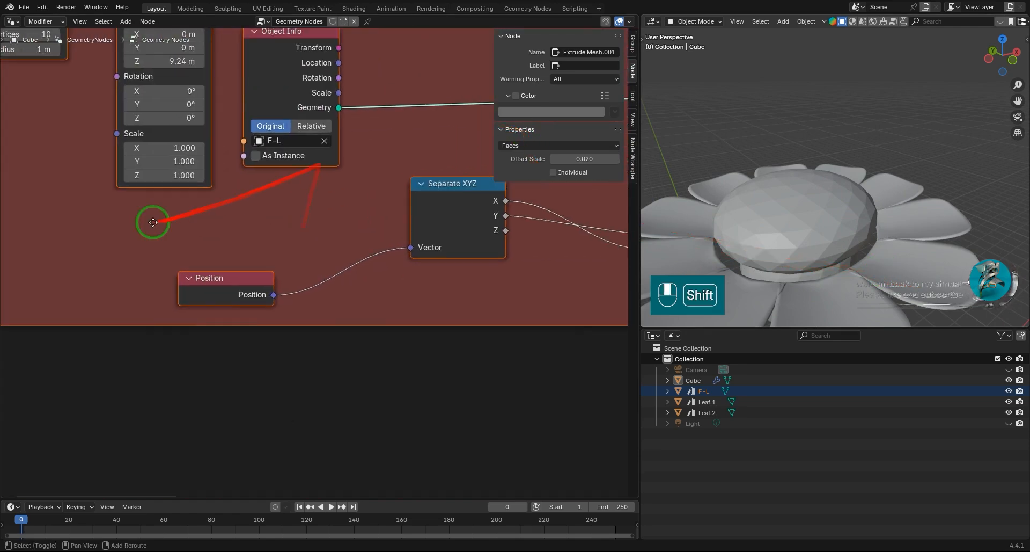
scroll(375, 302, "down", 16)
middle_click_drag(449, 310, 269, 168, "shift")
left_click_drag(421, 409, 357, 130)
scroll(350, 185, "up", 5)
middle_click_drag(351, 193, 382, 383, "shift")
scroll(368, 306, "up", 10)
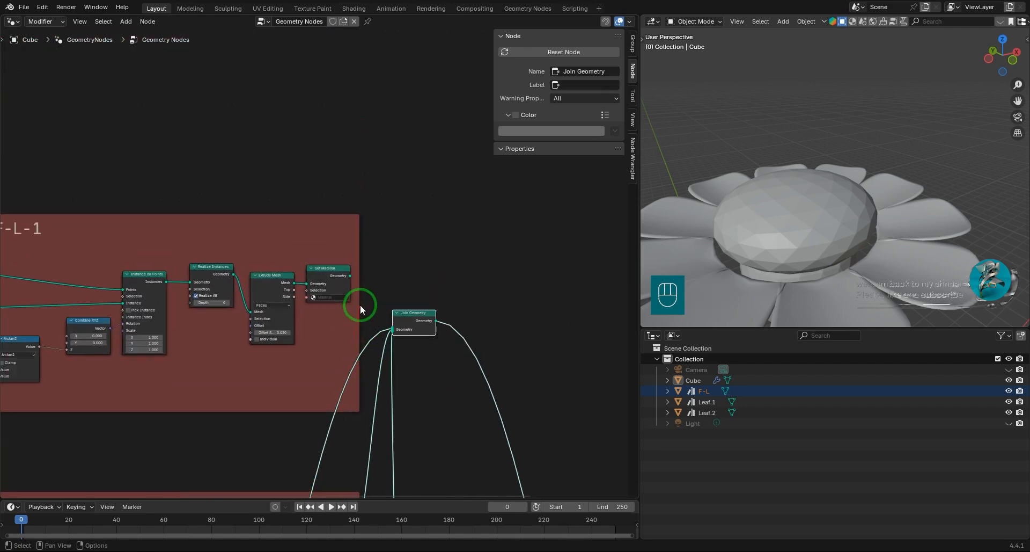
scroll(301, 303, "down", 3)
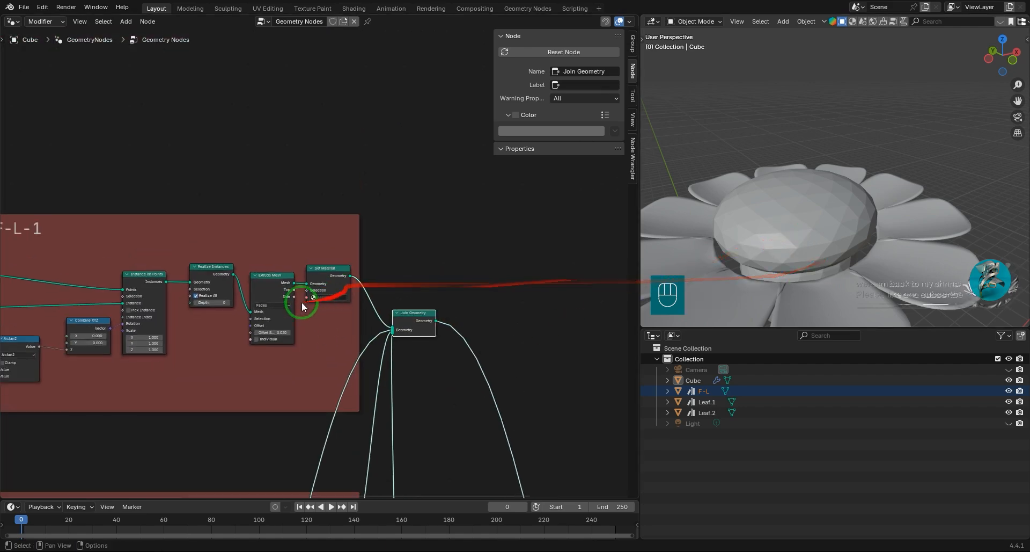
Raise the upper F-L-1 ring by setting the Z translation of its Transform Geometry to 9.37 m.
middle_click_drag(95, 331, 286, 334)
scroll(285, 335, "up", 7)
middle_click_drag(145, 341, 87, 303)
scroll(322, 322, "up", 4)
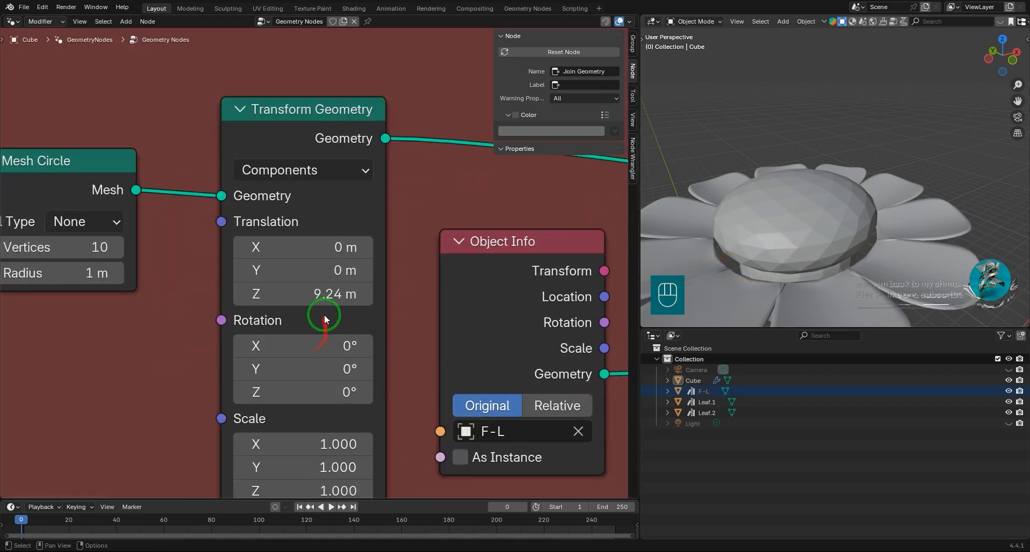
left_click_drag(326, 294, 332, 293, "shift")
middle_click_drag(741, 251, 781, 194)
scroll(872, 179, "up", 5)
scroll(314, 244, "down", 3)
middle_click_drag(250, 261, 337, 270)
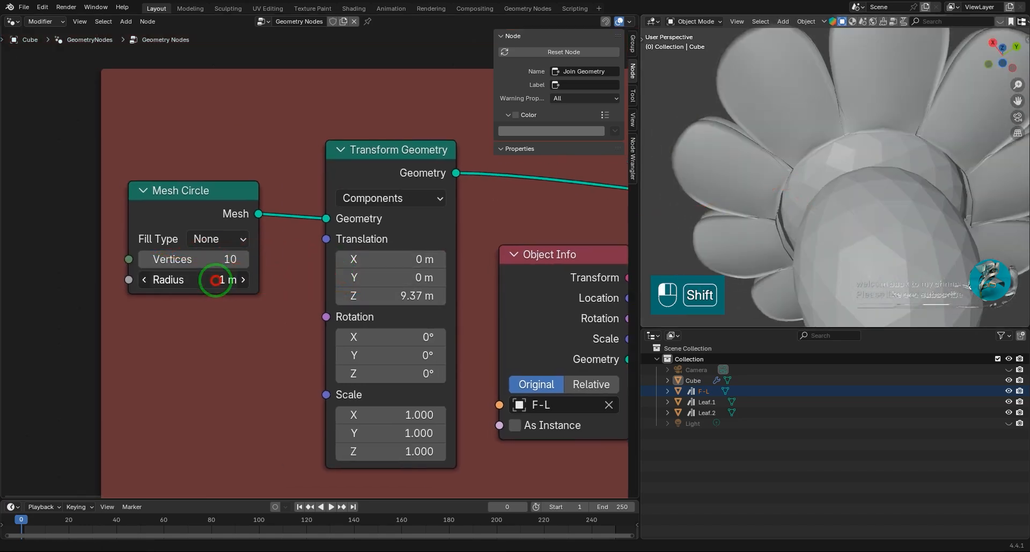
left_click(203, 338)
In the lower F-L-1 frame, reduce the Mesh Circle radius to 0.8 m and set the Z translation to 9.05 m.
scroll(437, 352, "down", 9)
middle_click_drag(391, 370, 354, 85)
scroll(237, 379, "up", 5)
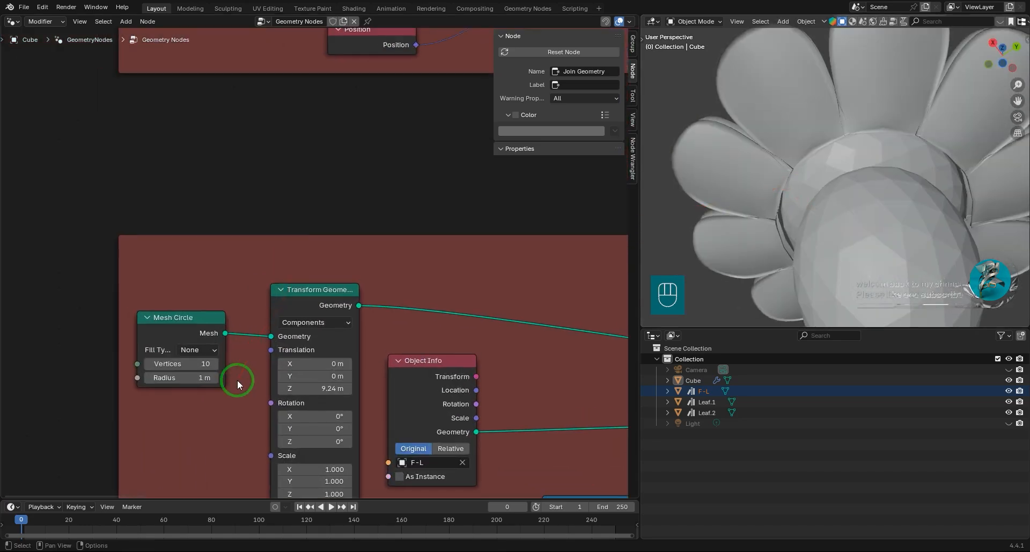
middle_click_drag(237, 379, 366, 236)
scroll(327, 249, "up", 6)
left_click_drag(322, 215, 311, 216, "shift")
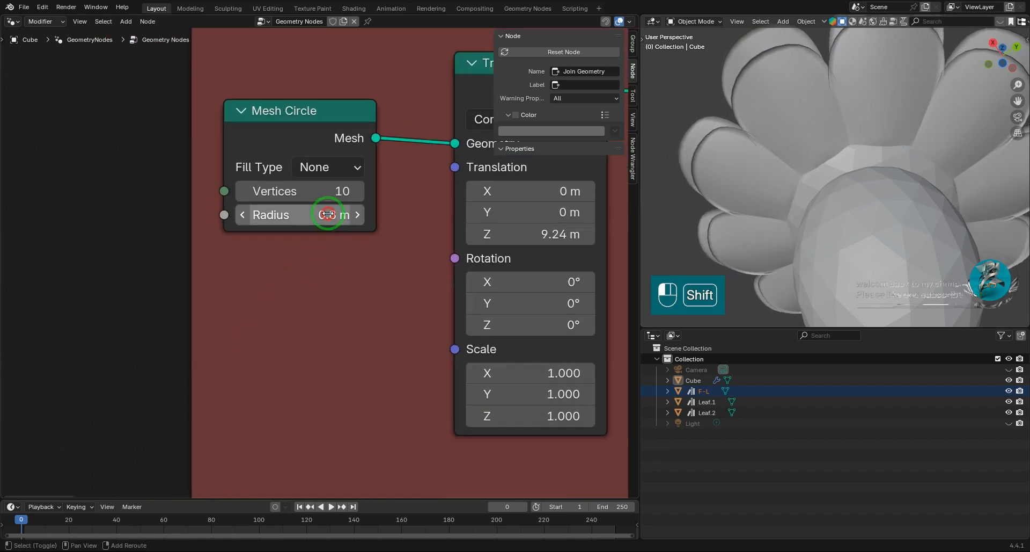
middle_click_drag(396, 193, 400, 203)
left_click_drag(517, 243, 507, 245, "shift")
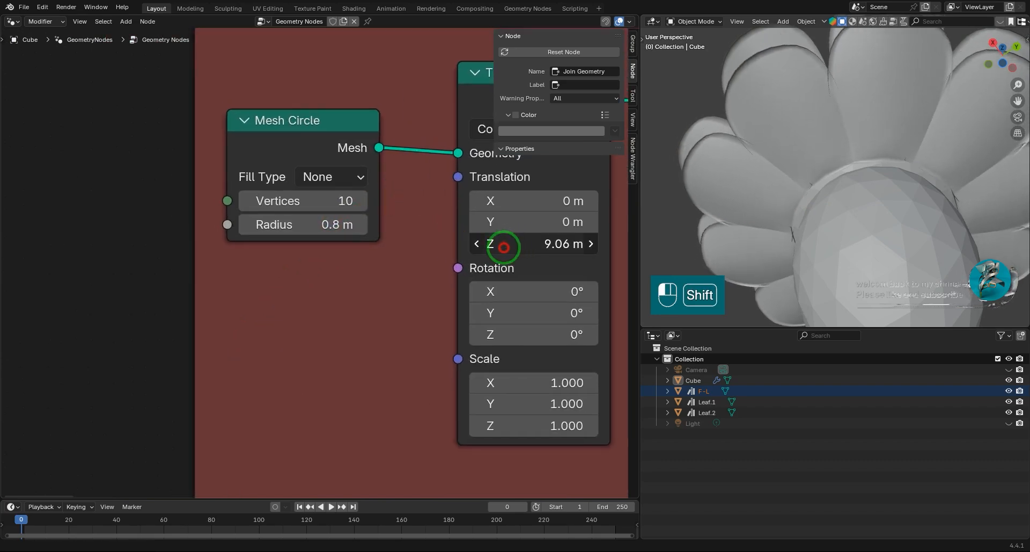
In the lower F-L-1 frame, set the Mesh Circle radius to 0.72 m and Combine XYZ's Y to 0.500.
scroll(871, 161, "down", 5)
middle_click_drag(883, 164, 967, 211)
scroll(518, 324, "down", 5)
middle_click_drag(518, 324, 217, 278)
middle_click_drag(454, 309, 70, 237)
scroll(504, 275, "up", 1)
middle_click_drag(504, 274, 291, 285)
scroll(401, 282, "up", 4)
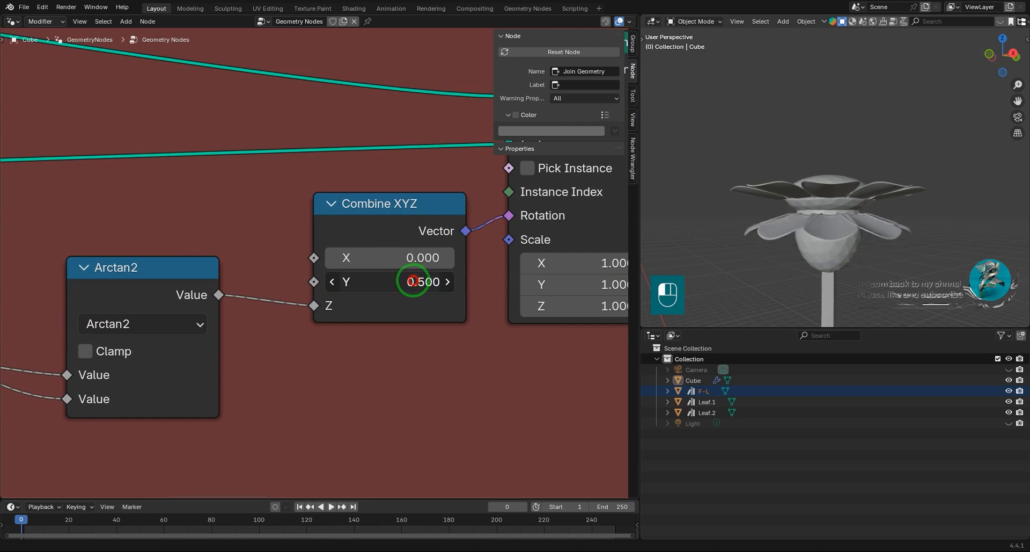
middle_click_drag(968, 245, 999, 158)
Replace the lower frame's F-L Object Info node with one for Leaf.1 and link its Geometry to the Instance input.
scroll(354, 262, "down", 6)
middle_click_drag(210, 259, 413, 282)
scroll(301, 264, "up", 2)
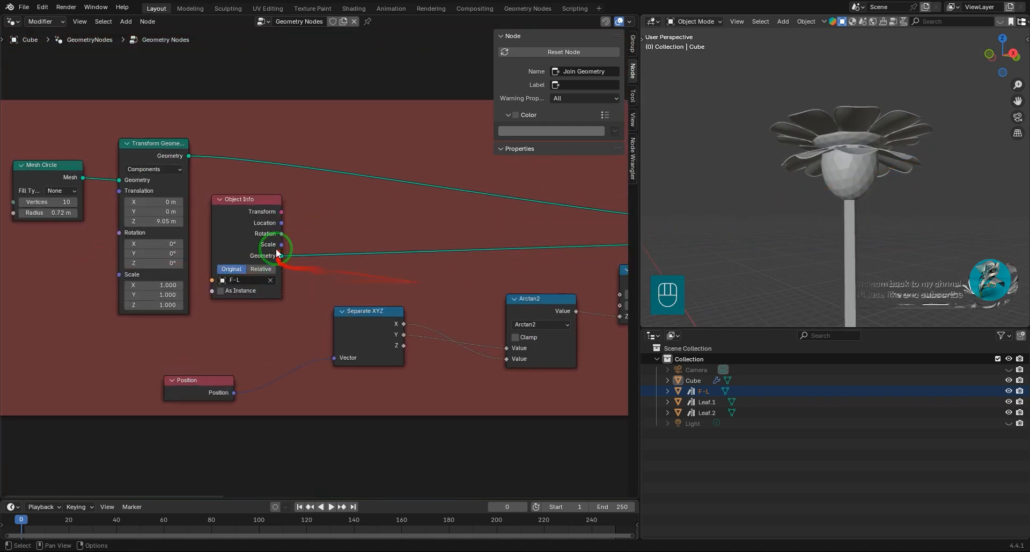
scroll(366, 259, "down", 2)
key("Delete")
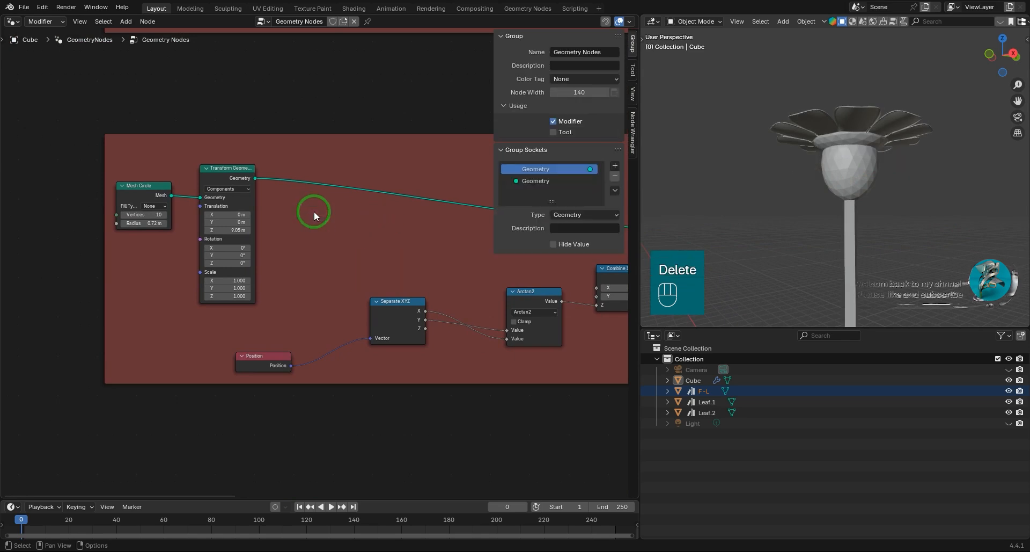
left_click_drag(707, 401, 355, 234)
scroll(335, 281, "up", 5)
scroll(263, 311, "down", 2)
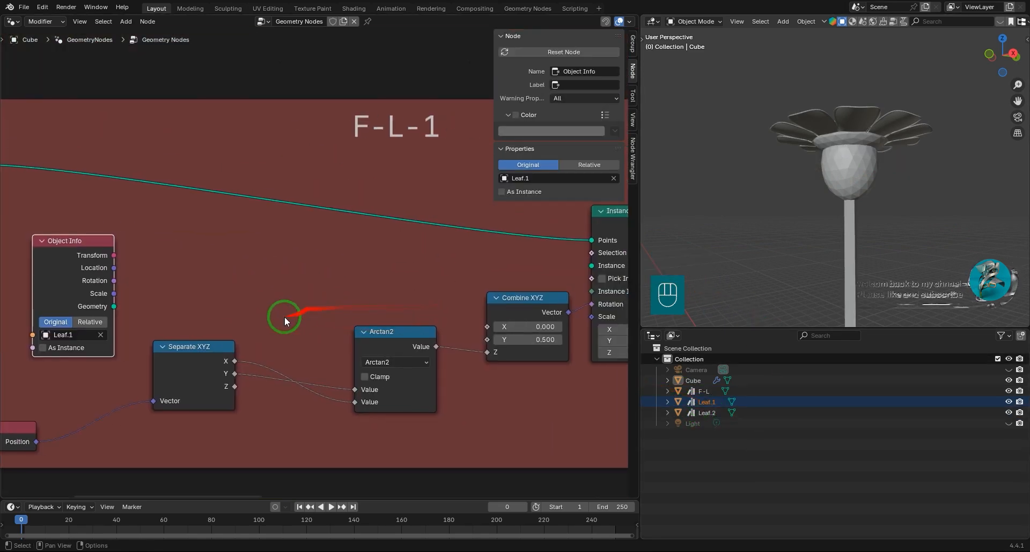
left_click_drag(562, 270, 592, 265)
Try scaling the Leaf.1 instances to 0.520 on all axes in the lower frame's Instance on Points.
middle_click_drag(891, 146, 773, 202)
scroll(774, 202, "down", 5)
middle_click_drag(837, 155, 831, 195)
middle_click_drag(397, 294, 35, 291)
scroll(451, 327, "up", 3)
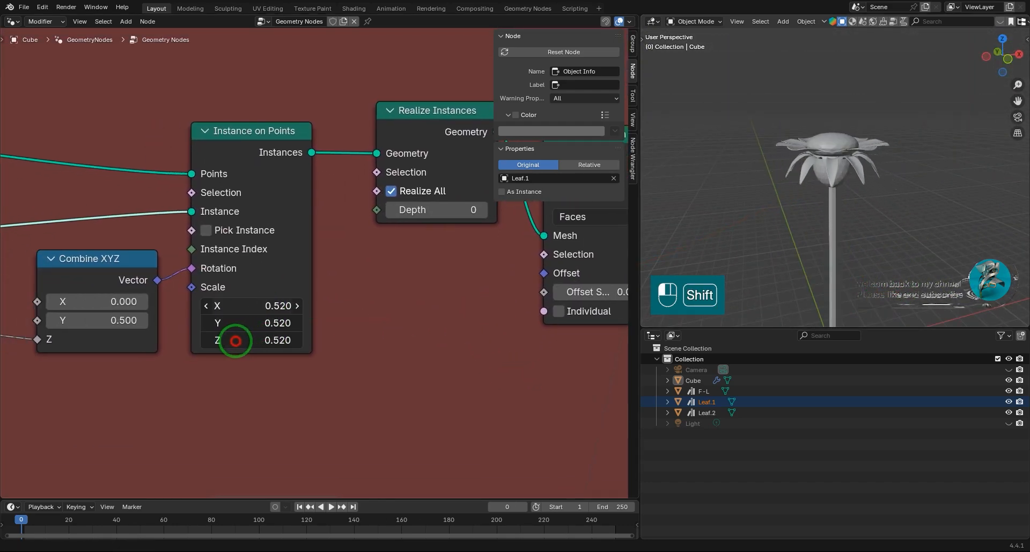
scroll(829, 189, "up", 1)
middle_click_drag(829, 189, 958, 195)
scroll(958, 194, "up", 2)
scroll(300, 258, "down", 8)
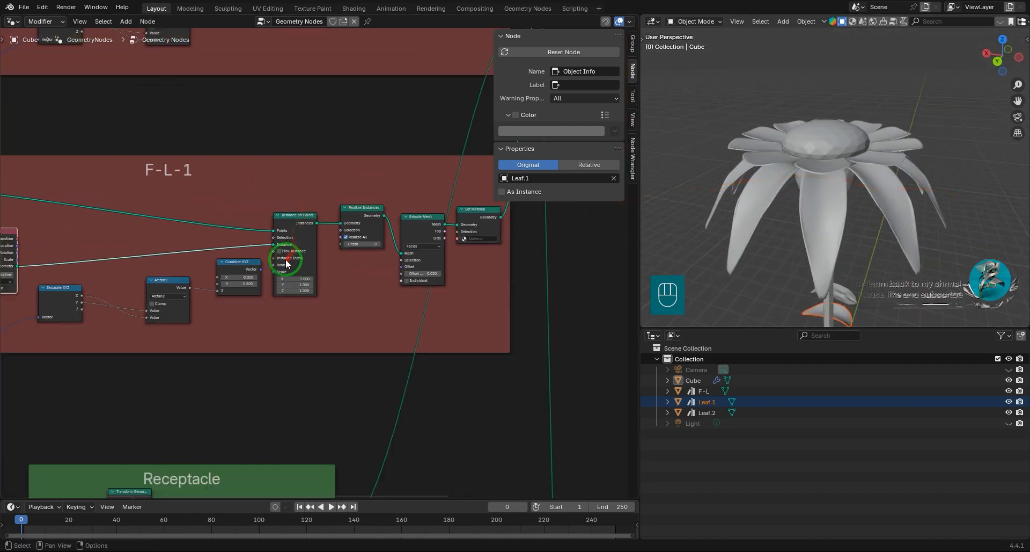
Move the Leaf.1 Object Info node next to Combine XYZ and reposition the upper F-L-1 frame closer to the lower one.
scroll(292, 258, "down", 12)
middle_click_drag(319, 230, 391, 364, "shift")
scroll(399, 365, "up", 5)
left_click(399, 367)
left_click_drag(390, 387, 295, 384)
left_click_drag(405, 267, 299, 276)
scroll(299, 276, "up", 1)
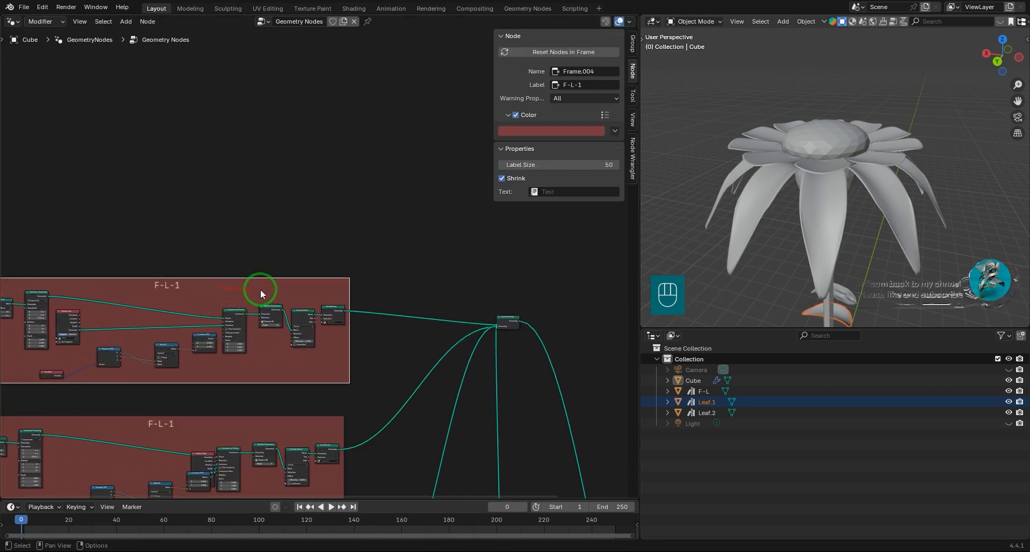
Duplicate the upper F-L-1 frame with its nodes and place the copy directly above it along Y.
middle_click_drag(260, 289, 307, 264)
left_click_drag(51, 268, 435, 372)
key("shift+d")
key("y")
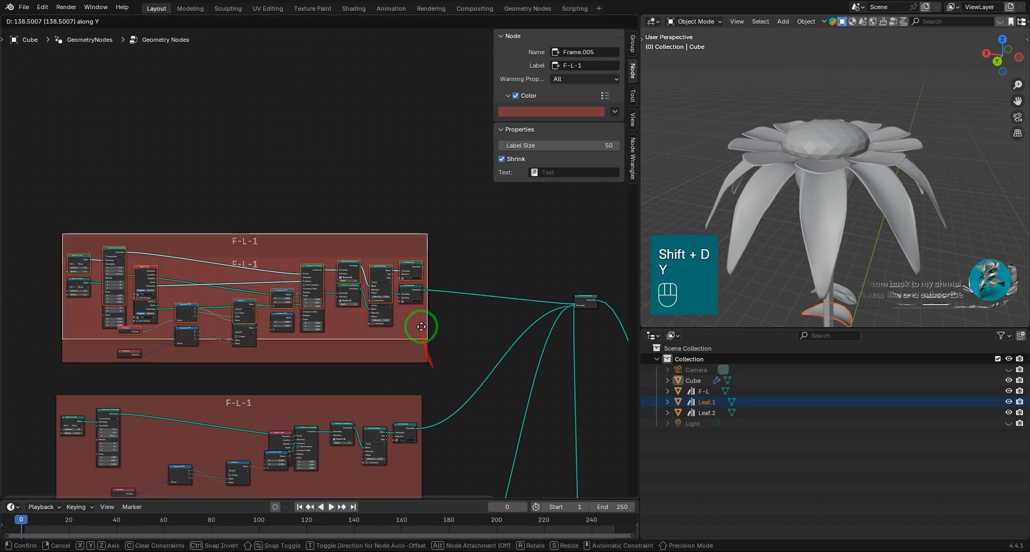
left_click(416, 224)
Move Join Geometry up and link the topmost frame's Set Material output to it.
middle_click_drag(515, 235, 425, 239)
left_click_drag(491, 300, 393, 161)
scroll(392, 161, "up", 6)
middle_click_drag(306, 295, 276, 354)
left_click_drag(268, 199, 346, 217)
Tilt the topmost ring's petals by setting Combine XYZ's Y to -0.190.
scroll(279, 260, "down", 5)
middle_click_drag(258, 285, 345, 329)
scroll(340, 299, "up", 16)
scroll(492, 336, "up", 3)
scroll(387, 329, "up", 2)
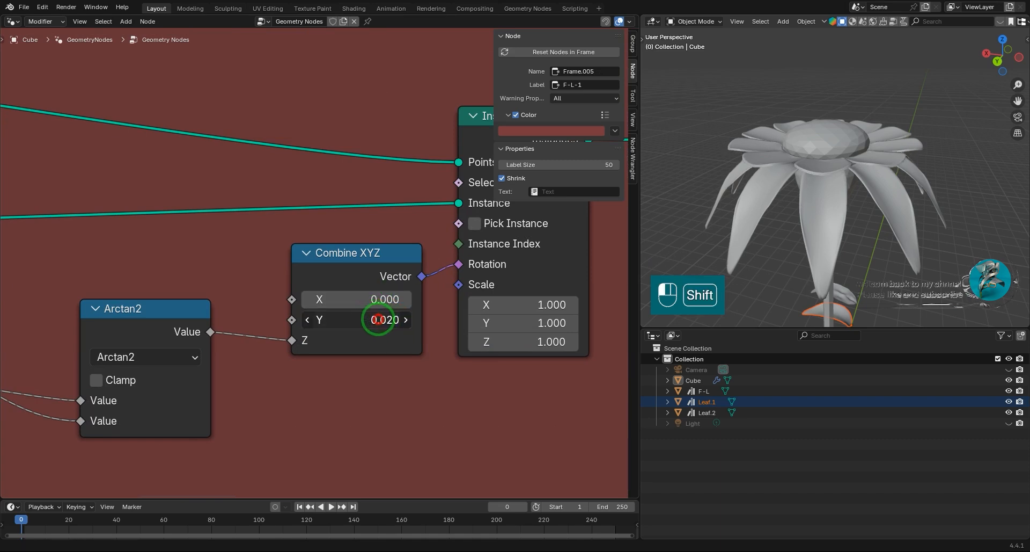
View the flower from above and set the Z rotation of the topmost frame's Transform Geometry to -17.9°.
left_click(1002, 39)
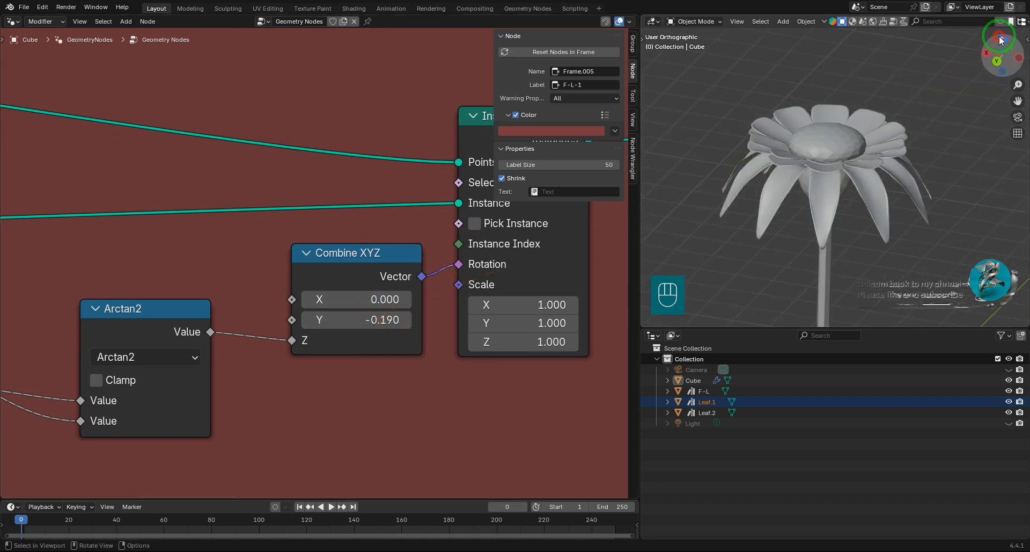
scroll(290, 340, "down", 6)
middle_click_drag(58, 372, 275, 381)
scroll(115, 294, "up", 6)
middle_click_drag(116, 290, 299, 326)
left_click_drag(259, 330, 170, 292)
scroll(436, 279, "down", 2)
Raise the topmost petal ring by setting its Transform Geometry's Z translation to 9.44 m.
scroll(269, 272, "up", 3)
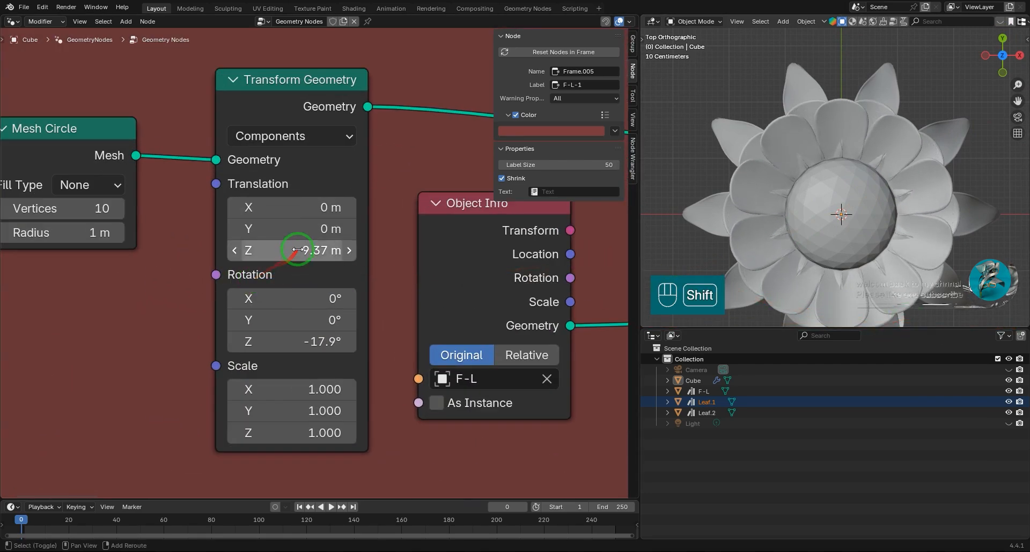
left_click_drag(285, 248, 292, 251)
middle_click_drag(984, 202, 877, 184)
scroll(423, 294, "down", 2)
middle_click_drag(937, 206, 920, 200)
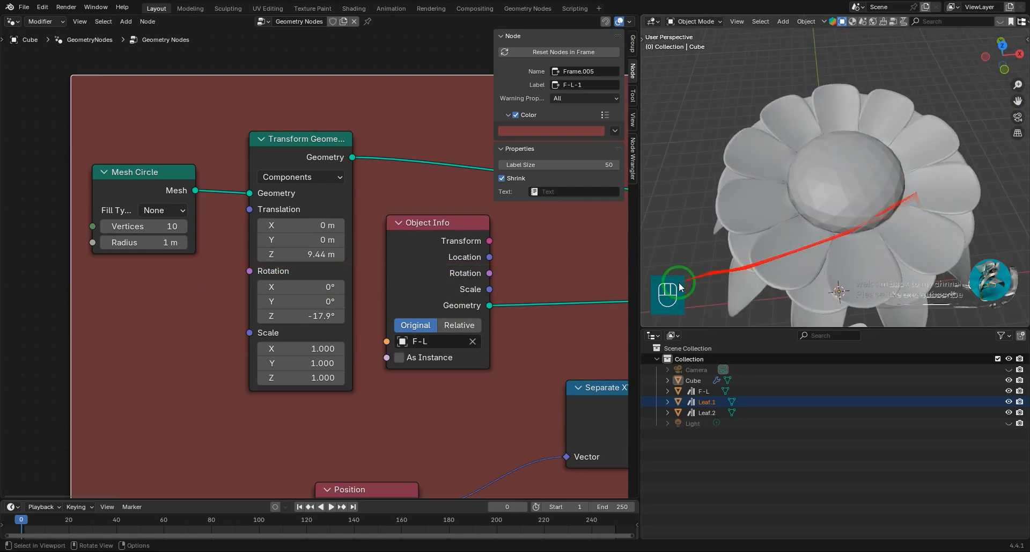
Set the topmost frame's Instance on Points scale to 0.900 on all three axes.
middle_click_drag(570, 283, 224, 210)
middle_click_drag(476, 311, 145, 297)
middle_click_drag(469, 339, 343, 378)
scroll(375, 378, "up", 4)
left_click(396, 337)
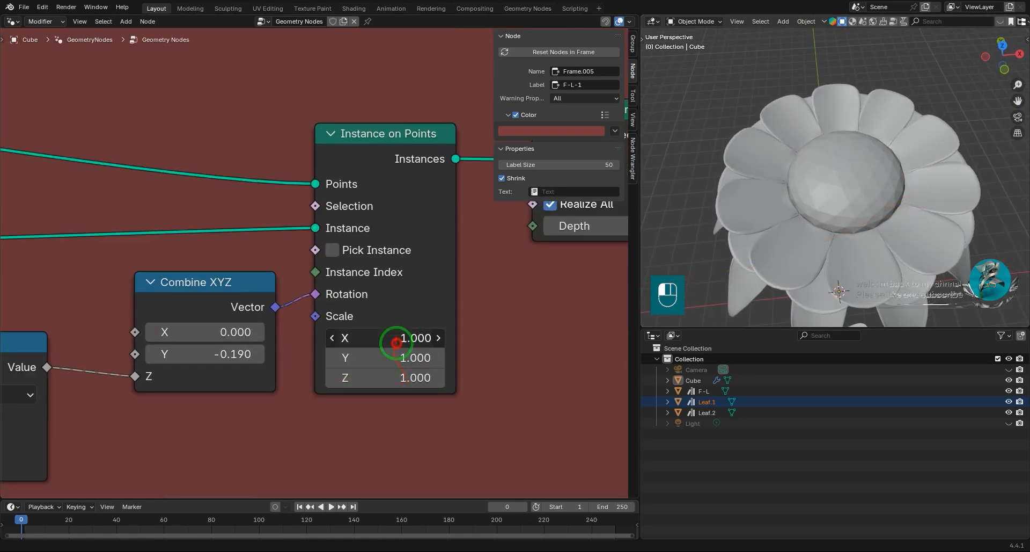
left_click_drag(398, 383, 386, 385, "shift")
middle_click_drag(842, 197, 820, 221)
middle_click_drag(766, 243, 875, 240)
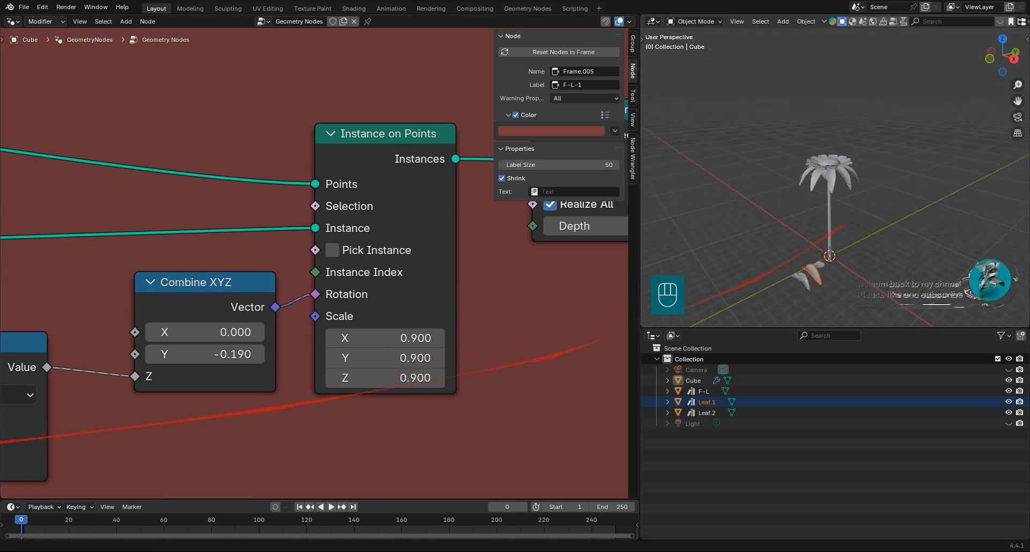
Examine the overlapping petal rings from above and select the flower object.
left_click(509, 343)
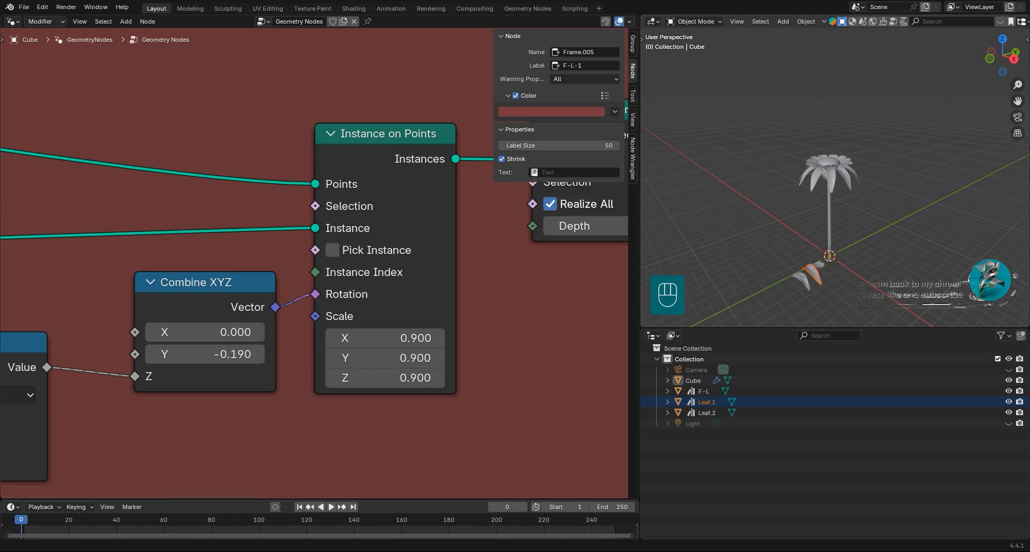
scroll(372, 310, "down", 4)
middle_click_drag(324, 329, 382, 343)
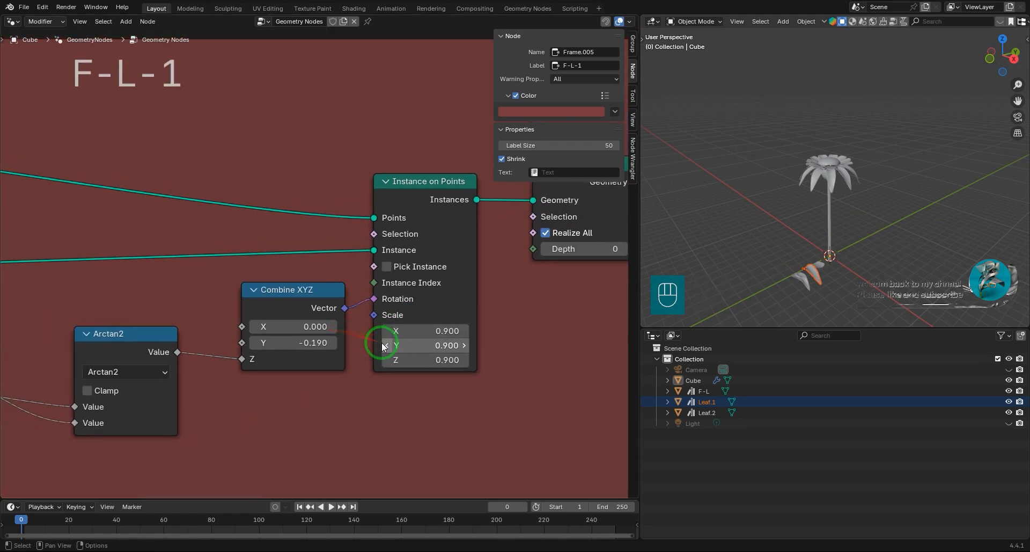
scroll(381, 342, "up", 4)
middle_click_drag(490, 364, 347, 323)
middle_click_drag(820, 227, 800, 158)
middle_click_drag(787, 106, 886, 264)
left_click(868, 161)
Relabel the topmost petal frame as F-L-2.
scroll(268, 301, "down", 8)
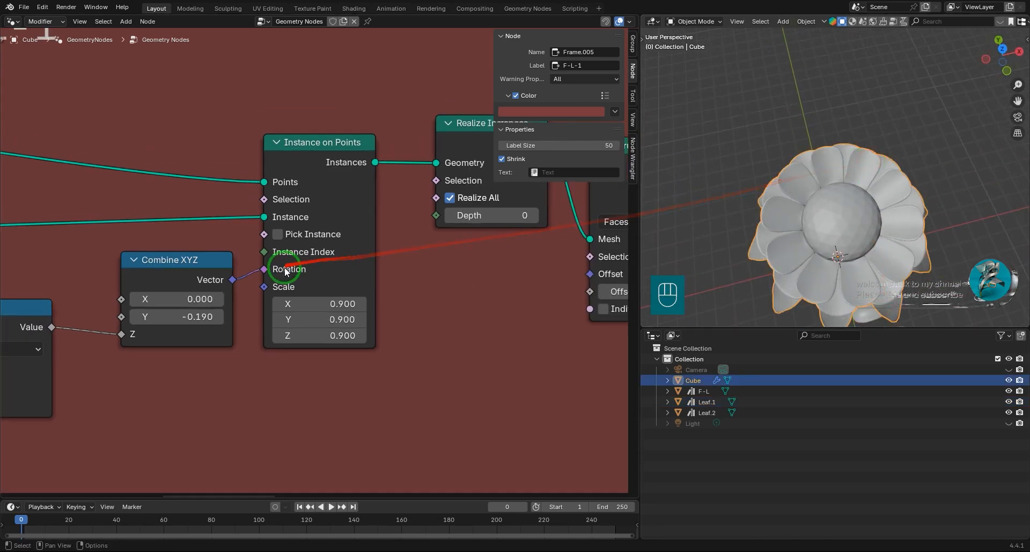
middle_click_drag(350, 363, 372, 389)
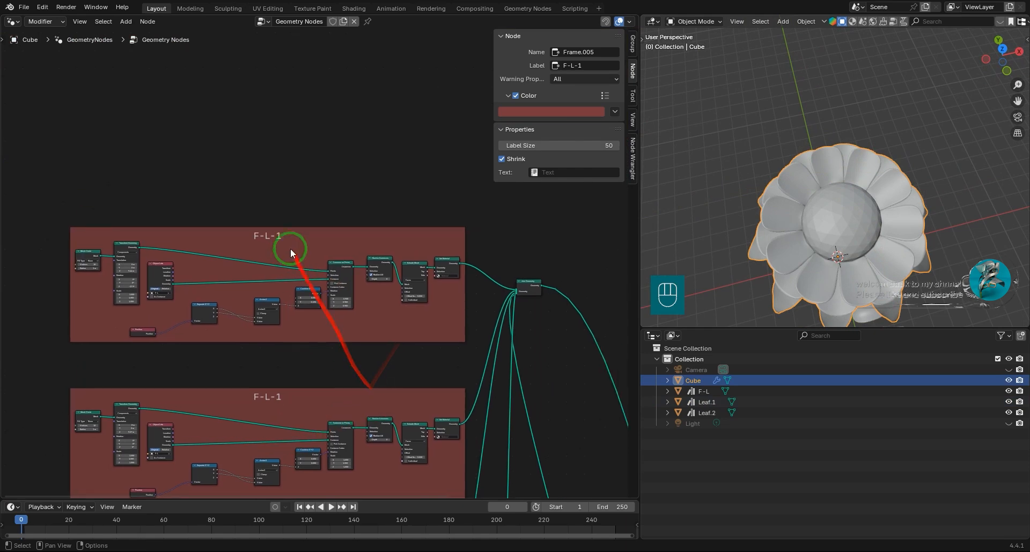
left_click(284, 234)
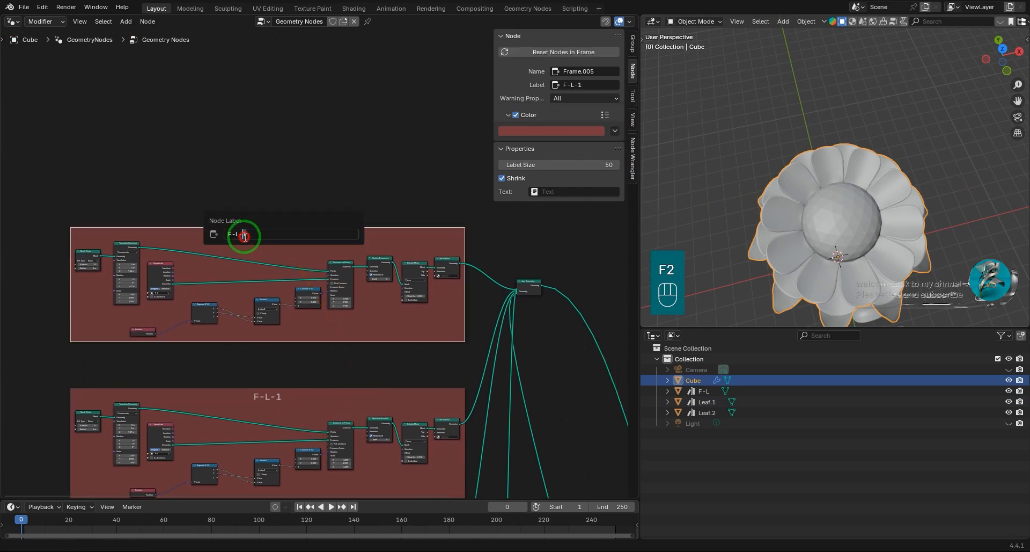
key("Return")
scroll(317, 315, "down", 2)
middle_click_drag(317, 315, 321, 237)
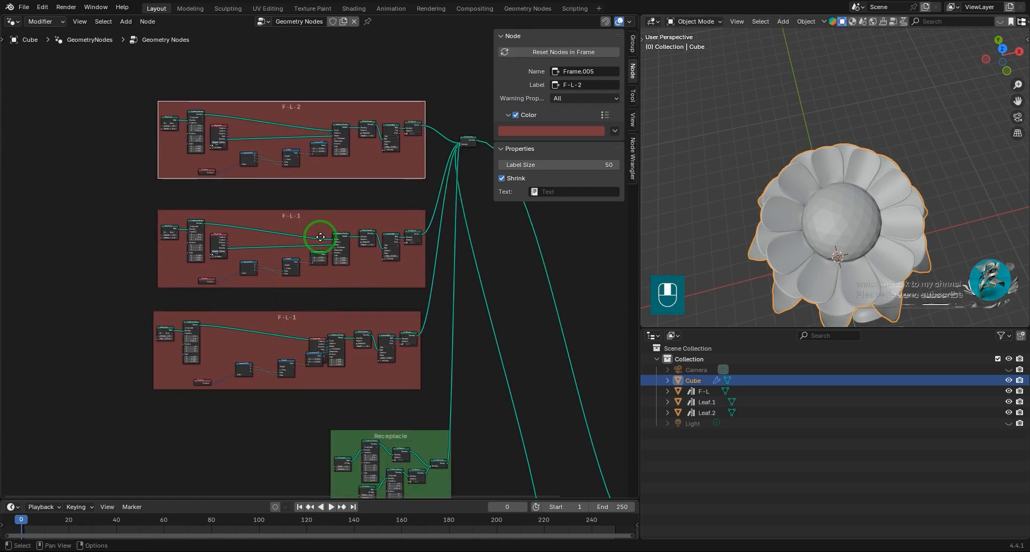
Relabel the lowest petal frame, which uses the Leaf.1 object, as F-L-0.
scroll(322, 367, "up", 2)
scroll(344, 405, "up", 6)
middle_click_drag(383, 400, 411, 267)
scroll(409, 268, "up", 3)
left_click_drag(344, 325, 62, 310)
middle_click_drag(93, 331, 170, 303)
scroll(500, 341, "up", 1)
scroll(462, 326, "down", 7)
middle_click_drag(381, 259, 245, 372)
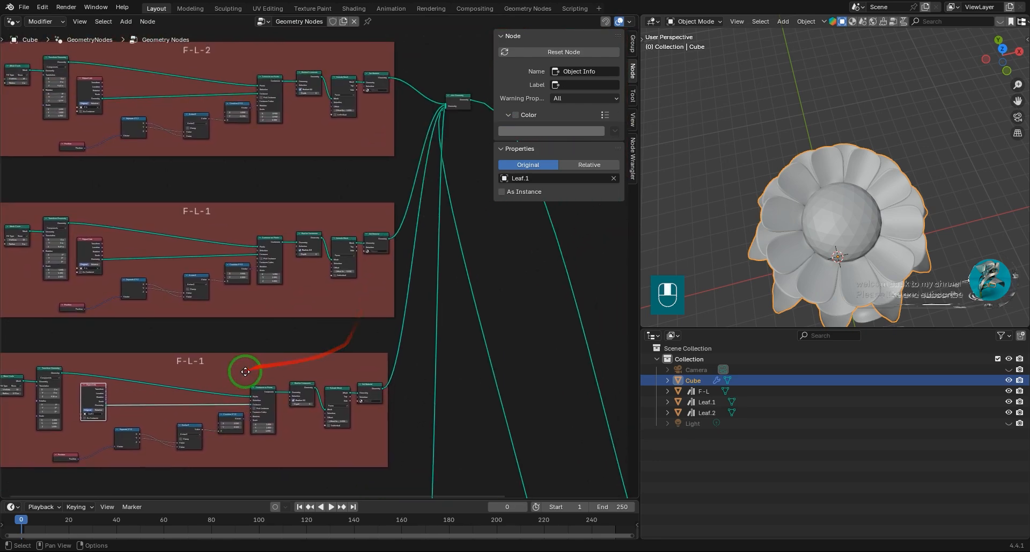
middle_click_drag(849, 271, 867, 182)
scroll(867, 182, "down", 2)
scroll(294, 288, "down", 4)
middle_click_drag(274, 333, 273, 358)
scroll(301, 327, "up", 2)
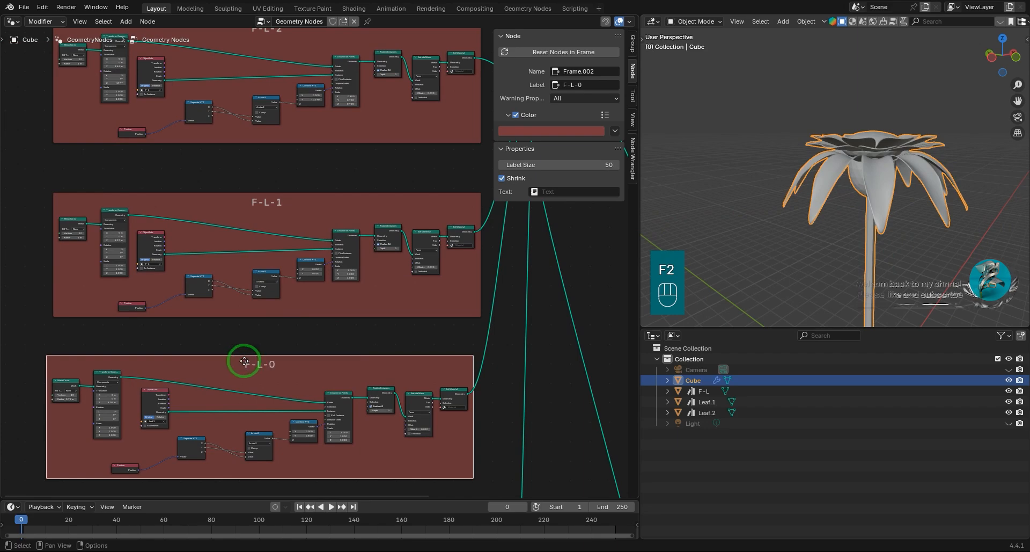
Duplicate the F-L-2 petal frame straight upward and link the copy's output to the Join Geometry node.
scroll(315, 290, "down", 3)
middle_click_drag(365, 88, 330, 228)
left_click(344, 255)
key("shift+d")
key("y")
left_click(397, 231)
middle_click_drag(424, 258, 398, 287)
Set the duplicated petal ring's Transform Geometry to a Z translation of 9.49 m and a Z rotation of 17°.
left_click_drag(406, 311, 398, 203)
scroll(399, 202, "up", 5)
left_click_drag(300, 200, 370, 218)
scroll(123, 271, "up", 6)
middle_click_drag(33, 290, 338, 329)
left_click_drag(379, 313, 370, 313)
middle_click_drag(370, 313, 433, 368)
left_click_drag(301, 300, 327, 300)
scroll(811, 189, "up", 4)
middle_click_drag(954, 124, 837, 137)
left_click_drag(295, 233, 301, 232, "shift")
scroll(722, 167, "down", 6)
middle_click_drag(721, 167, 781, 207)
Duplicate the topmost F-L-2 frame straight upward once more and connect the new copy to the Join Geometry node.
scroll(421, 242, "down", 8)
left_click_drag(101, 162, 491, 310)
key("shift+d")
key("y")
left_click(491, 194)
left_click_drag(375, 274, 407, 177)
left_click_drag(329, 165, 402, 187)
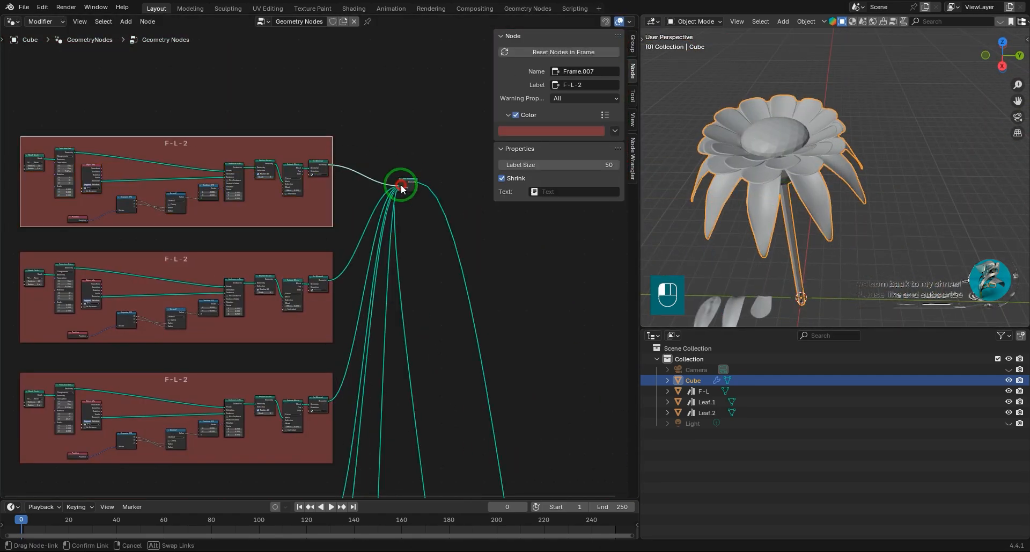
Raise the newest petal ring slightly by increasing its Transform Geometry's Z translation and check the flower from several angles.
scroll(310, 317, "up", 10)
double_click(246, 303)
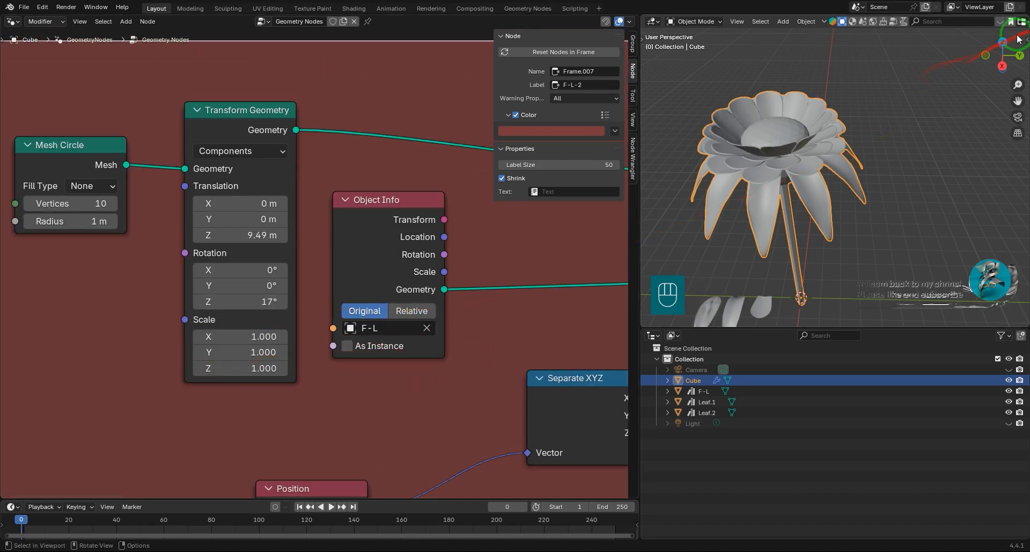
left_click(1002, 42)
middle_click_drag(346, 228, 351, 210)
left_click_drag(248, 217, 269, 217, "shift")
middle_click_drag(693, 212, 647, 153)
scroll(161, 288, "down", 8)
scroll(404, 329, "up", 12)
left_click_drag(249, 311, 257, 367, "shift")
scroll(912, 215, "down", 5)
middle_click_drag(923, 215, 875, 186)
scroll(335, 328, "down", 14)
middle_click_drag(355, 337, 379, 216)
middle_click_drag(398, 369, 414, 349)
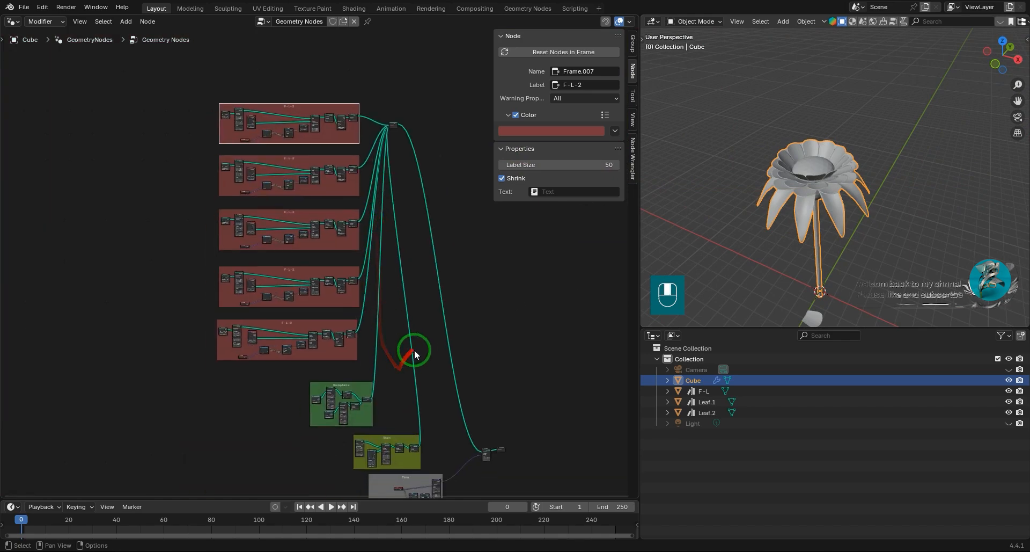
left_click(283, 153)
left_click(284, 157)
left_click(289, 111)
scroll(322, 263, "up", 6)
middle_click_drag(370, 360, 277, 135)
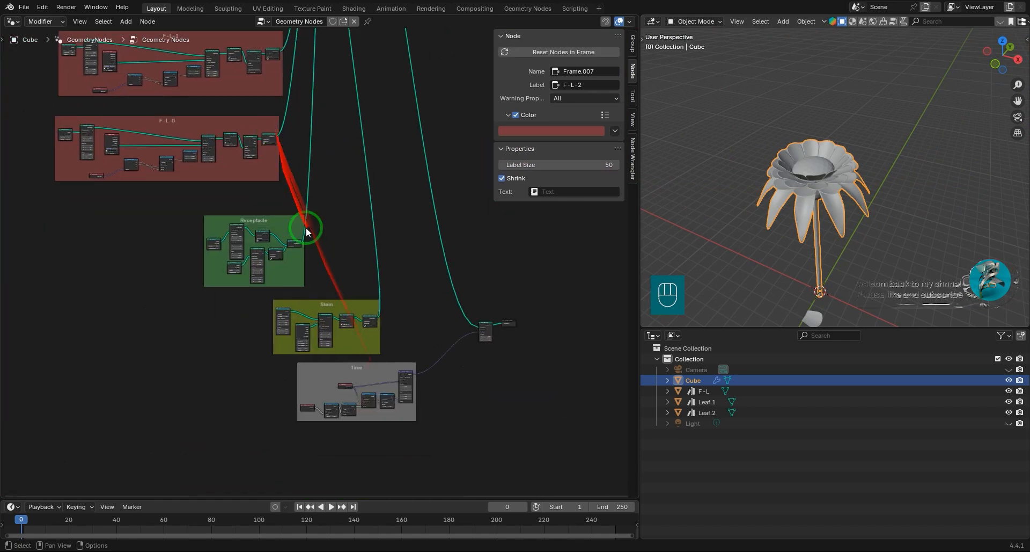
scroll(376, 353, "up", 2)
scroll(376, 301, "down", 5)
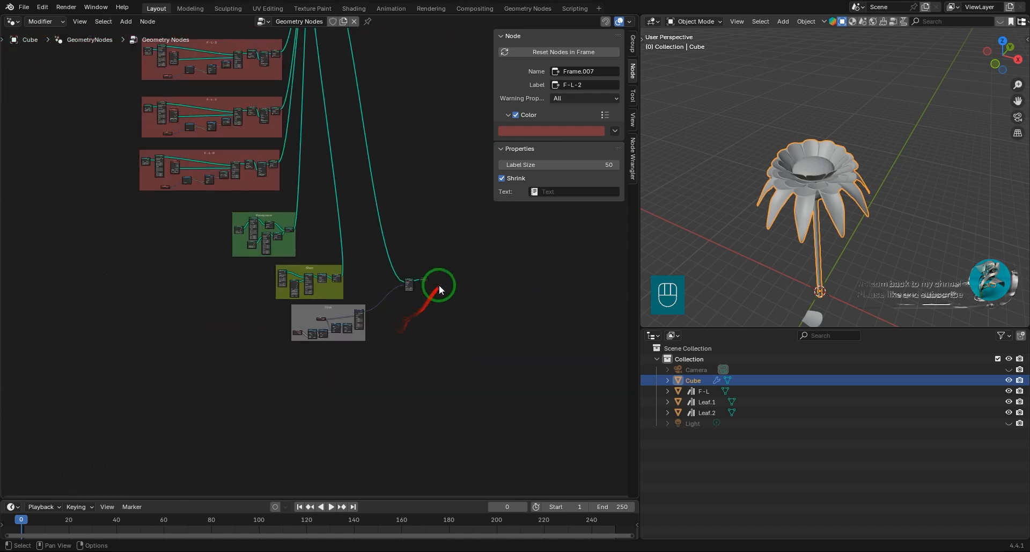
Replace the Outliner with the Properties editor and show the flower's material settings.
middle_click_drag(439, 284, 307, 320)
left_click(655, 341)
left_click(600, 374)
left_click(648, 526)
scroll(790, 444, "up", 3)
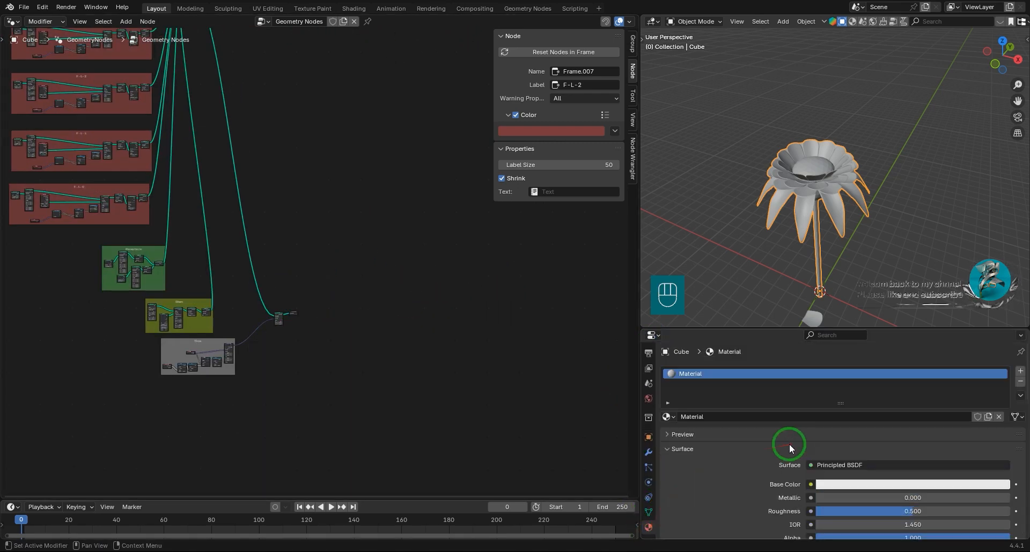
Add seven more material slots to the flower object, each with a new material.
left_click(1021, 370)
left_click(885, 439)
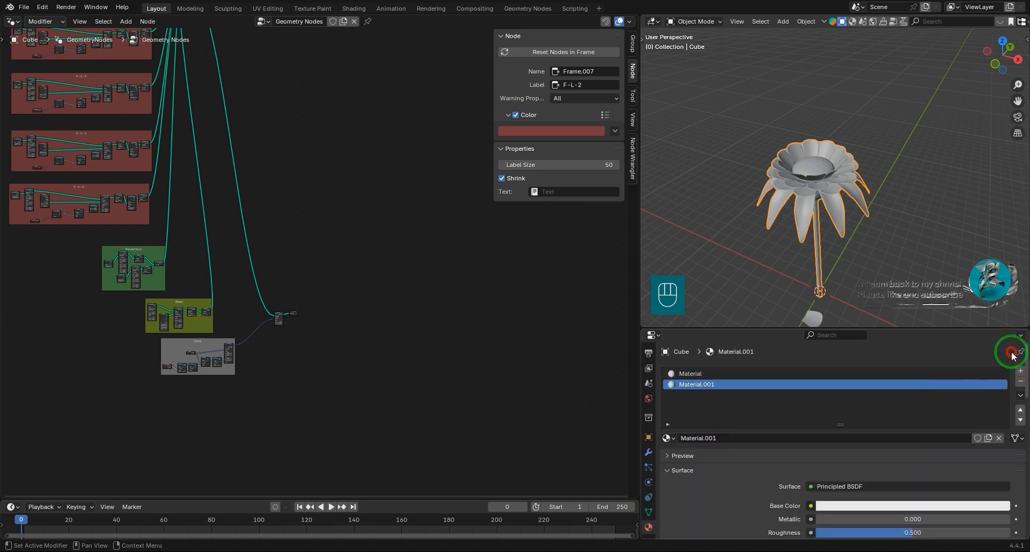
left_click(1020, 370)
left_click(1021, 370)
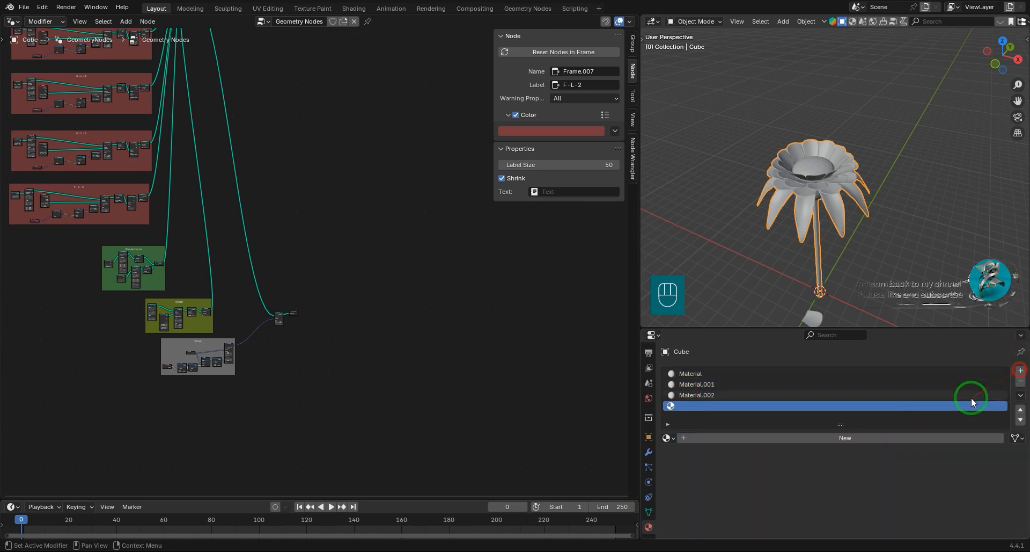
left_click(915, 437)
left_click(1020, 371)
left_click(900, 437)
left_click(1020, 371)
left_click(861, 438)
left_click(1021, 371)
left_click(903, 438)
left_click(1021, 370)
left_click(871, 438)
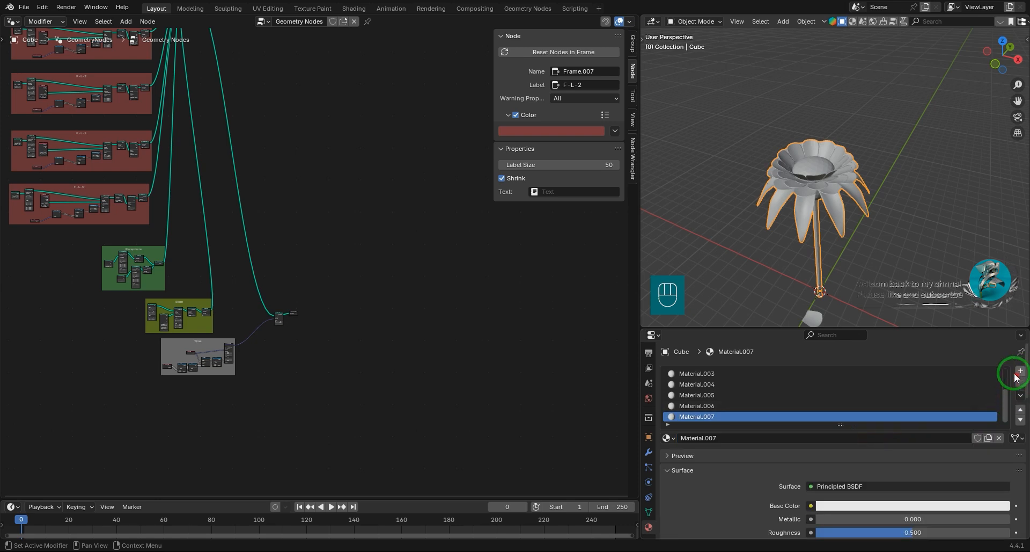
Enlarge the material slot list, examine the separate leaf meshes near the stem base and reselect the flower.
left_click_drag(841, 425, 844, 446)
left_click_drag(845, 330, 824, 234)
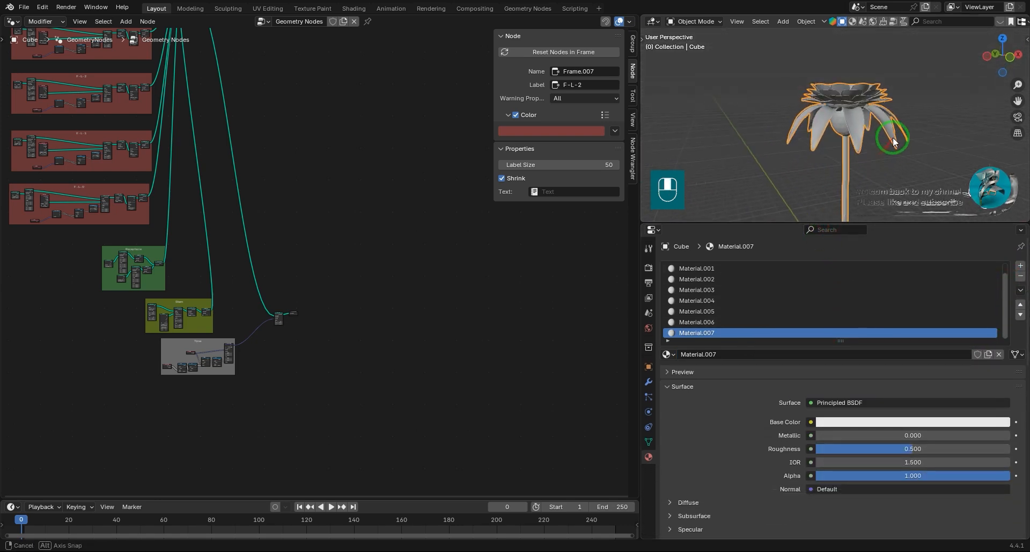
left_click_drag(882, 222, 862, 337)
scroll(849, 301, "up", 4)
middle_click_drag(849, 301, 821, 168, "shift")
middle_click_drag(821, 168, 859, 231)
left_click(931, 311)
middle_click_drag(932, 317, 864, 321)
middle_click_drag(864, 321, 855, 266, "shift")
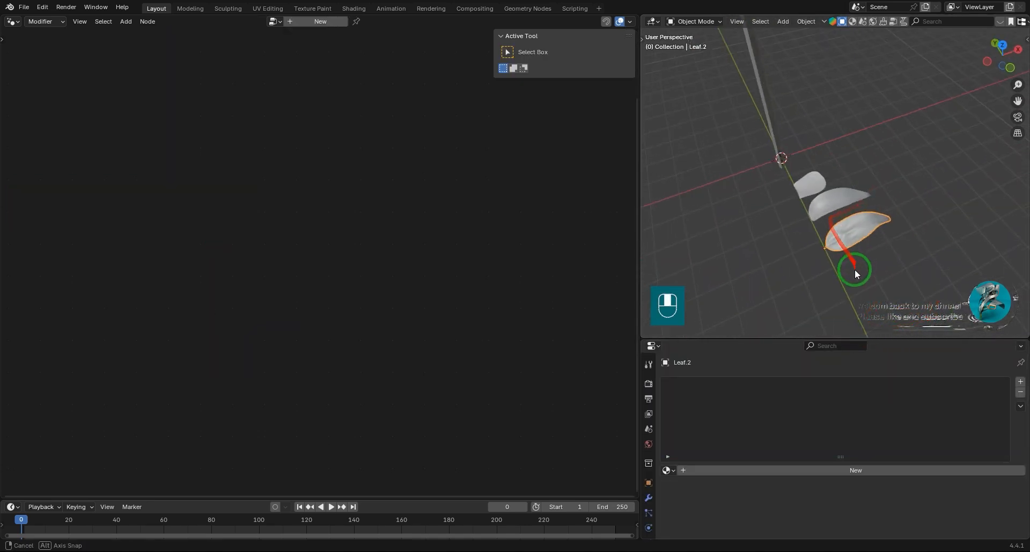
scroll(830, 253, "down", 3)
middle_click_drag(811, 180, 850, 192, "shift")
left_click(823, 143)
Move the Receptacle frame slightly closer to the F-L-0 petal frame.
middle_click_drag(226, 317, 424, 283)
scroll(266, 343, "down", 3)
scroll(322, 338, "up", 8)
scroll(361, 388, "up", 8)
left_click_drag(345, 326, 333, 304)
middle_click_drag(436, 357, 373, 174)
scroll(373, 174, "up", 1)
left_click_drag(425, 300, 413, 303)
scroll(359, 279, "down", 5)
middle_click_drag(367, 254, 247, 421)
scroll(301, 384, "down", 16)
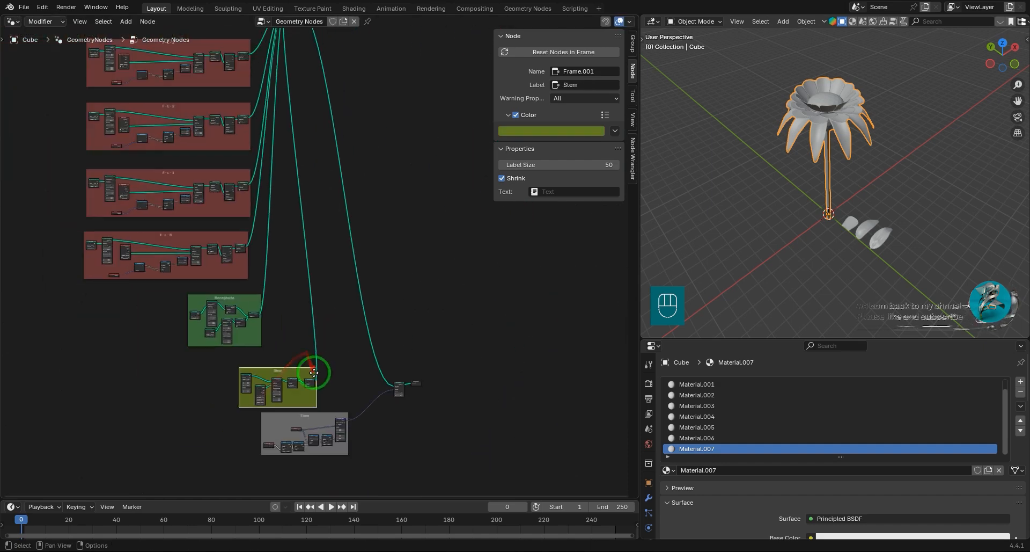
Move the main Join Geometry node down beside the Receptacle frame and lower the Stem and Time frames to make space.
left_click(305, 126)
key("g")
left_click(385, 349)
scroll(354, 338, "up", 6)
middle_click_drag(329, 327, 407, 173)
left_click_drag(487, 447, 311, 380)
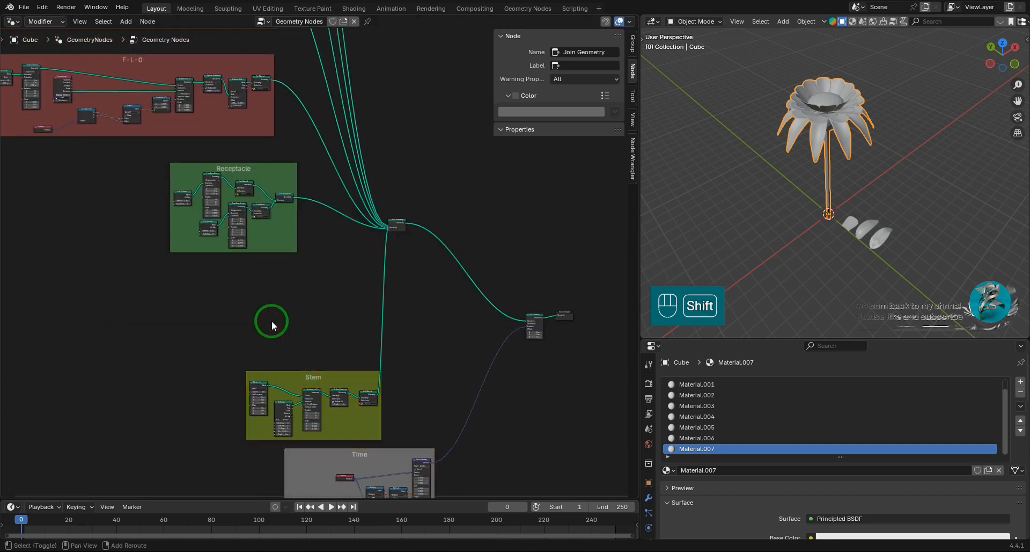
Enlarge the material properties area and switch it back to the Outliner.
key("shift+a")
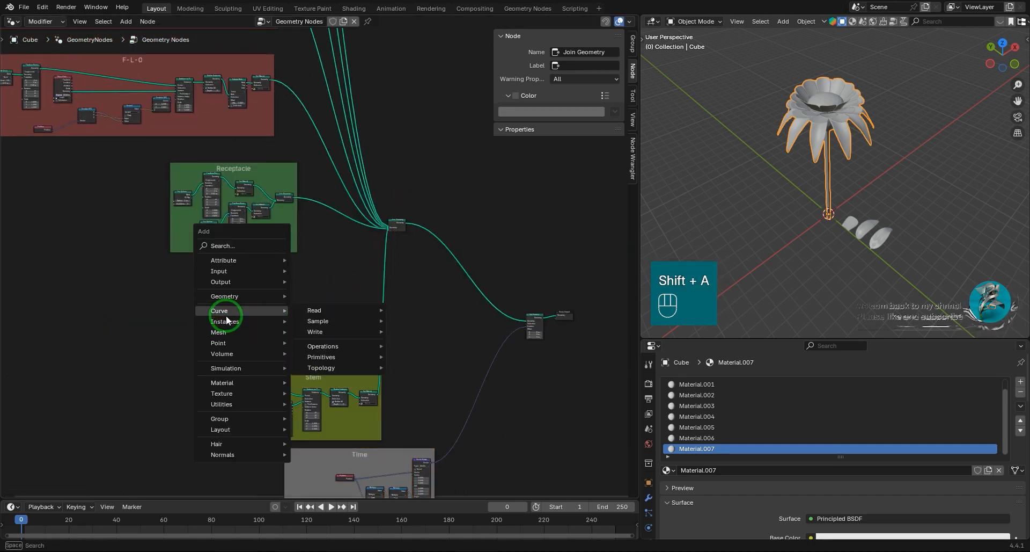
left_click_drag(779, 337, 778, 289)
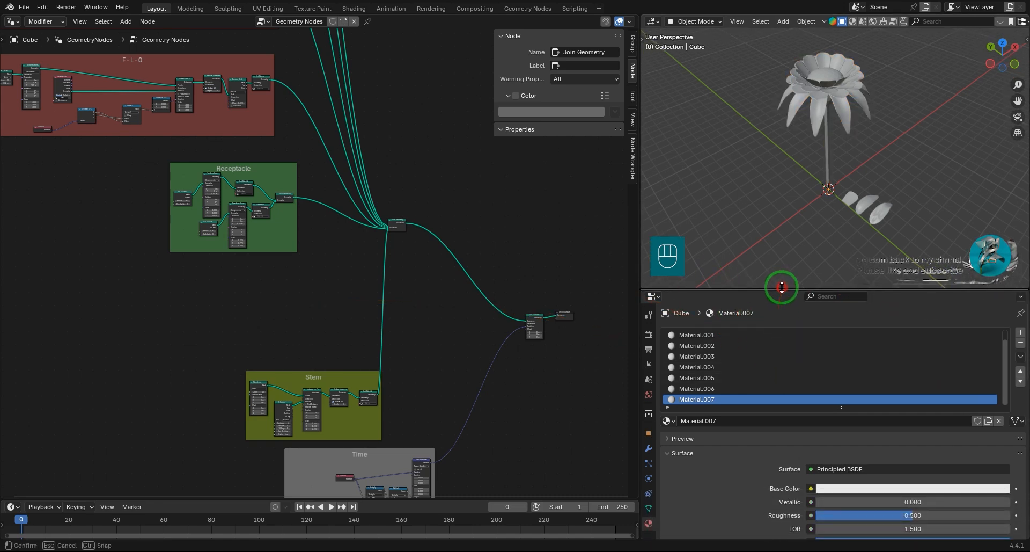
left_click(654, 296)
left_click(593, 324)
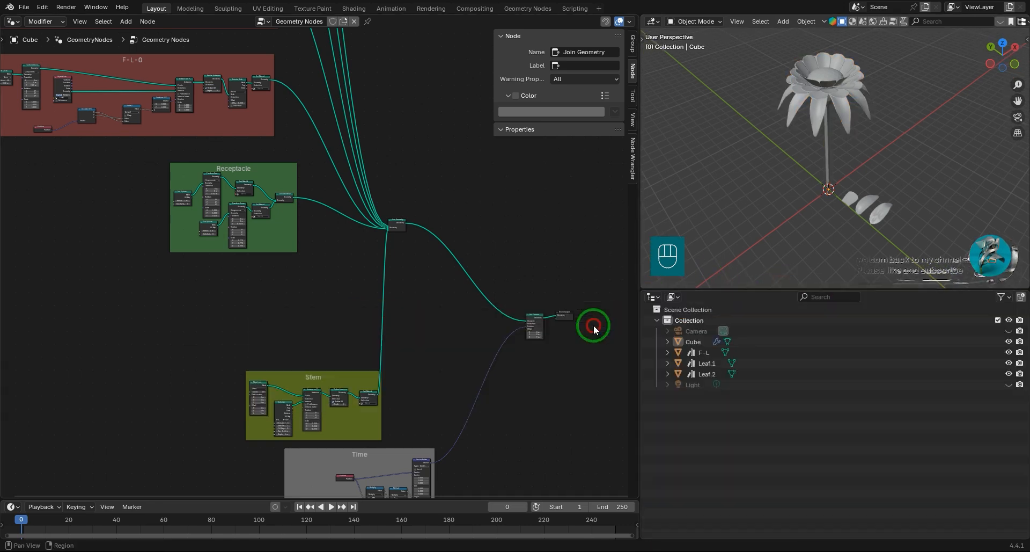
Add Leaf.2 to the flower's node tree as an Object Info node between the Receptacle and Stem frames.
left_click(699, 375)
left_click(810, 93)
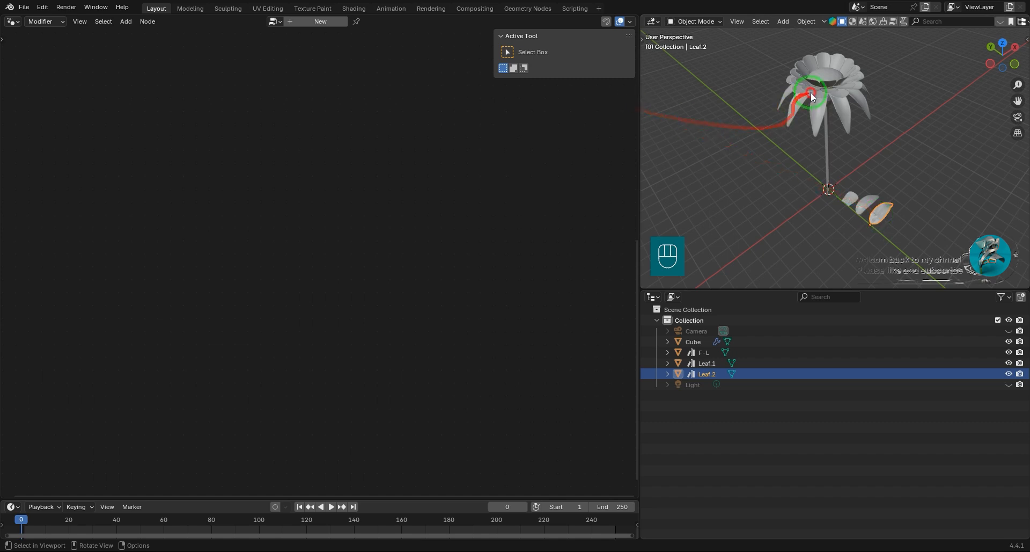
left_click_drag(692, 374, 162, 304)
scroll(247, 326, "up", 5)
middle_click_drag(255, 320, 371, 250)
middle_click_drag(229, 265, 128, 341)
key("g")
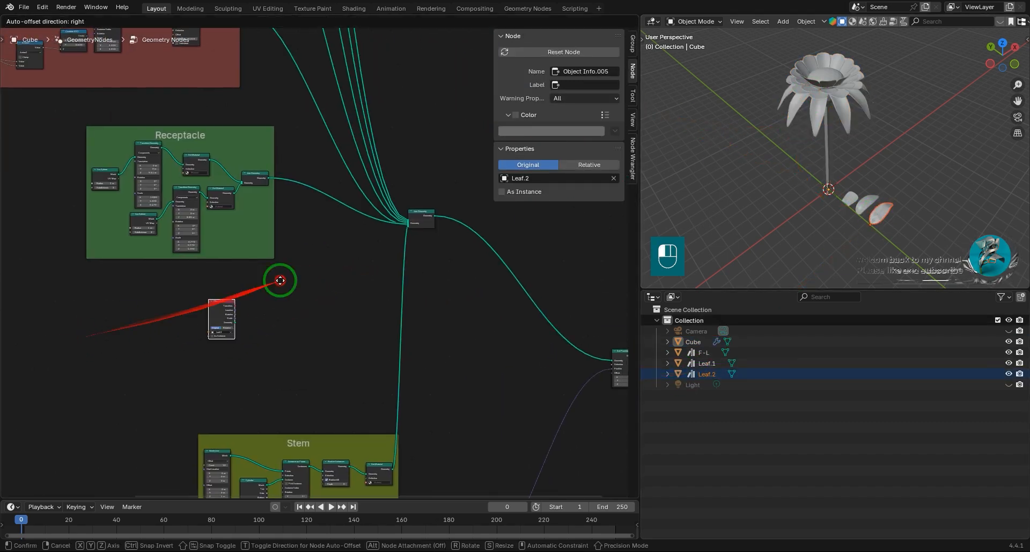
Connect the Leaf.2 Object Info node's Geometry output to the main Join Geometry node and inspect the stem base.
left_click_drag(305, 232, 316, 231)
scroll(329, 253, "up", 7)
middle_click_drag(362, 258, 211, 333)
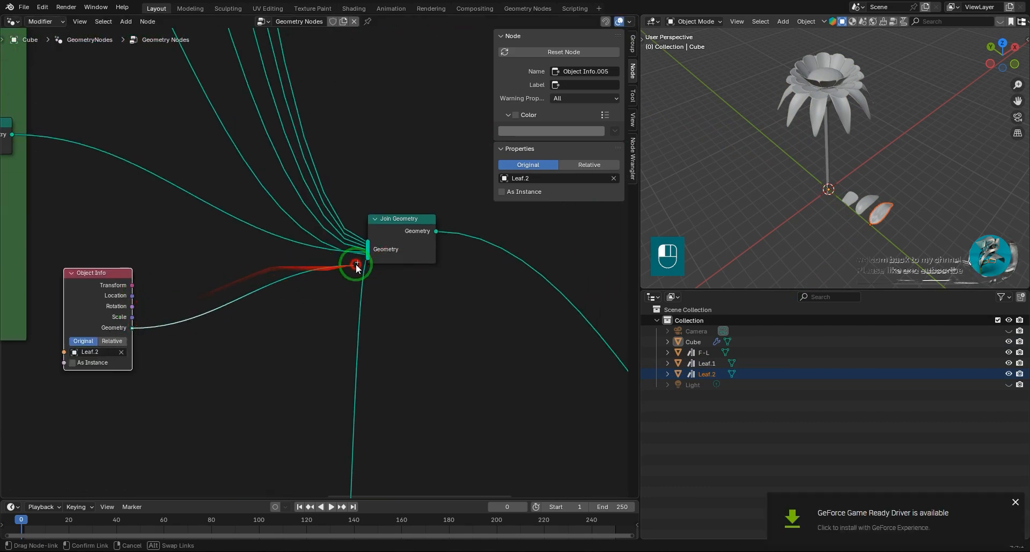
scroll(867, 254, "up", 4)
middle_click_drag(867, 254, 832, 224)
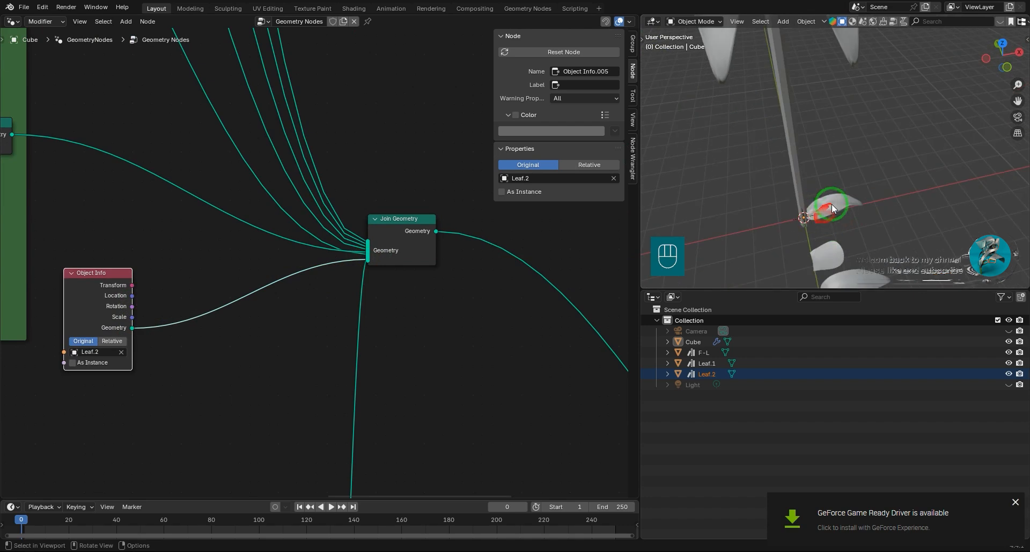
Insert a Transform Geometry node between the Leaf.2 Object Info node and the Join Geometry node.
middle_click_drag(226, 357, 315, 346)
left_click(315, 345)
left_click_drag(205, 273, 188, 310)
key("shift+a")
mouse_move(315, 337)
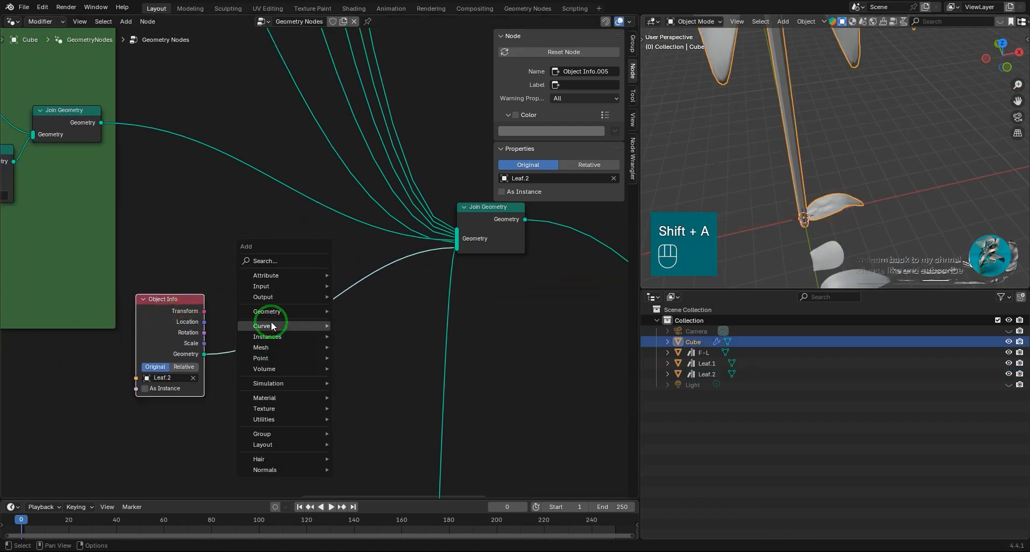
left_click(483, 422)
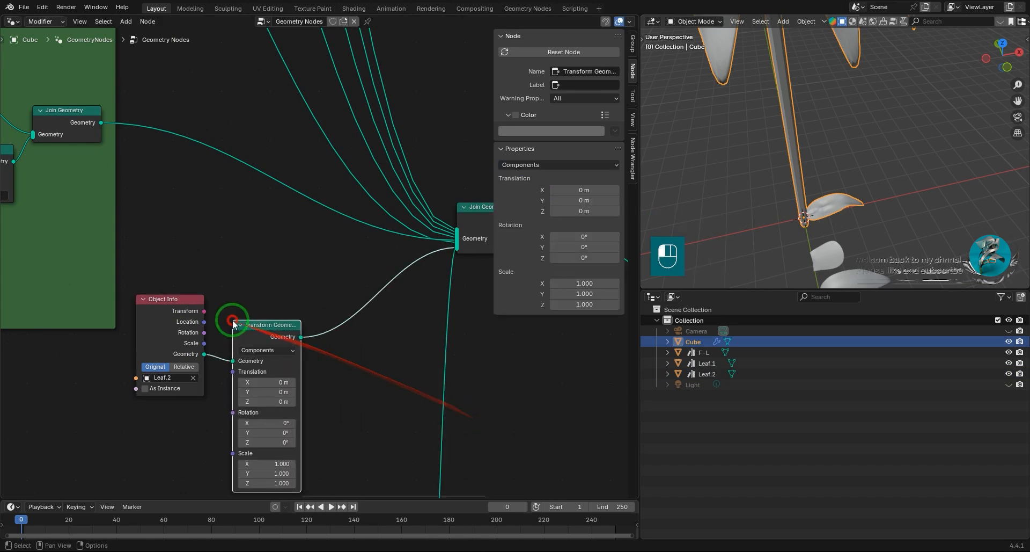
left_click(231, 316)
Raise the leaf along the stem by setting its Transform Geometry's Z translation to 5.6 m.
left_click_drag(324, 368, 326, 368)
scroll(803, 164, "down", 4)
middle_click_drag(804, 165, 801, 185, "shift")
middle_click_drag(802, 185, 823, 149)
scroll(795, 129, "up", 4)
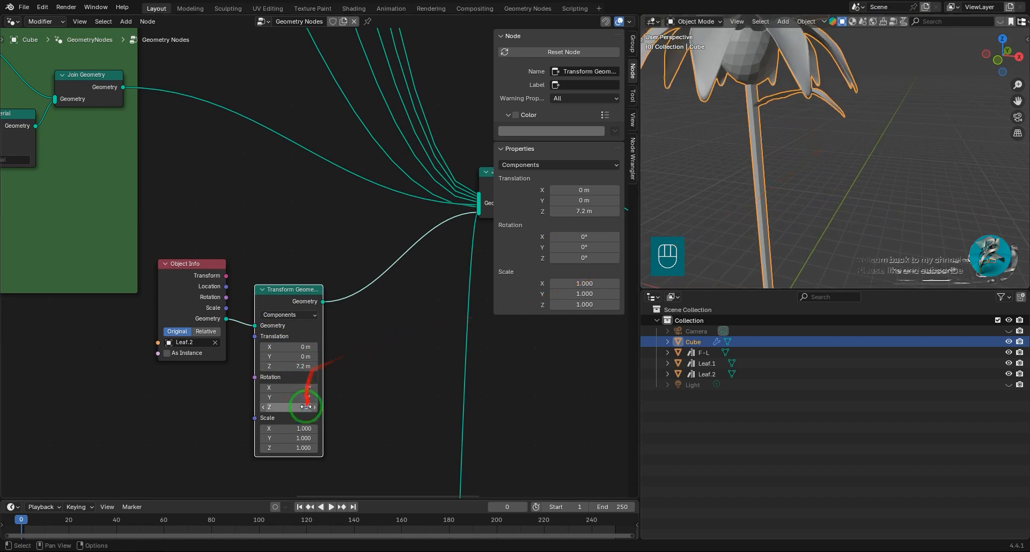
middle_click_drag(701, 240, 745, 252)
scroll(778, 236, "up", 4)
middle_click_drag(848, 188, 822, 198, "shift")
scroll(360, 286, "down", 2)
middle_click_drag(355, 290, 369, 268, "shift")
scroll(308, 332, "up", 2)
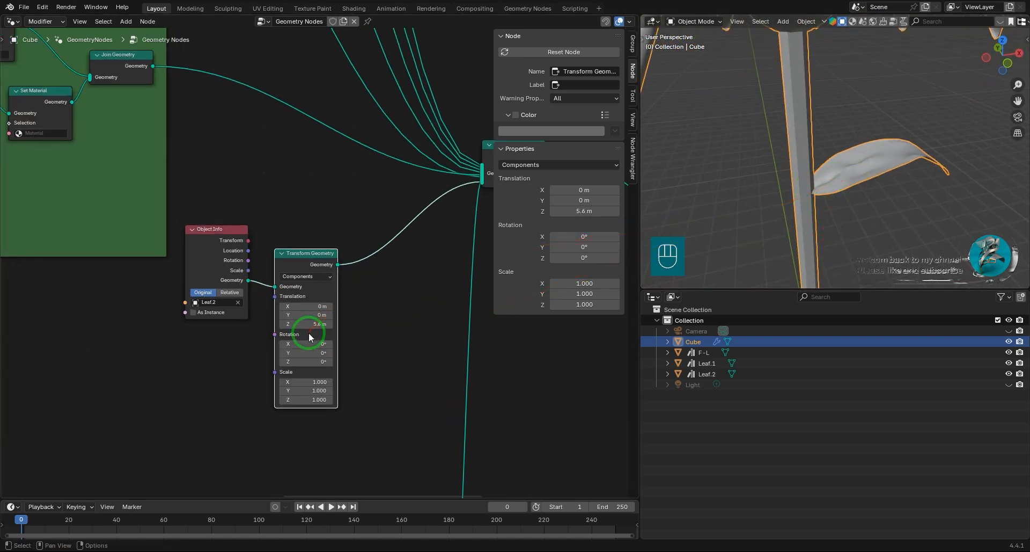
Shift Leaf.2's whole mesh about 0.09 m along X in Edit Mode, then reselect the flower object.
scroll(846, 211, "down", 6)
middle_click_drag(846, 210, 796, 71, "shift")
middle_click_drag(823, 131, 830, 169)
left_click(830, 169)
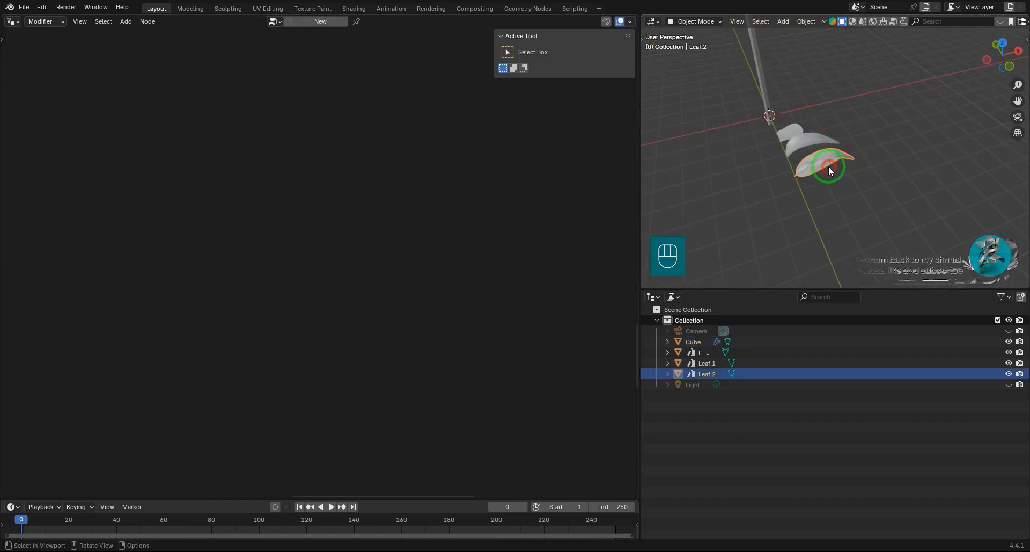
scroll(824, 198, "up", 2)
key("Tab")
scroll(797, 261, "up", 2)
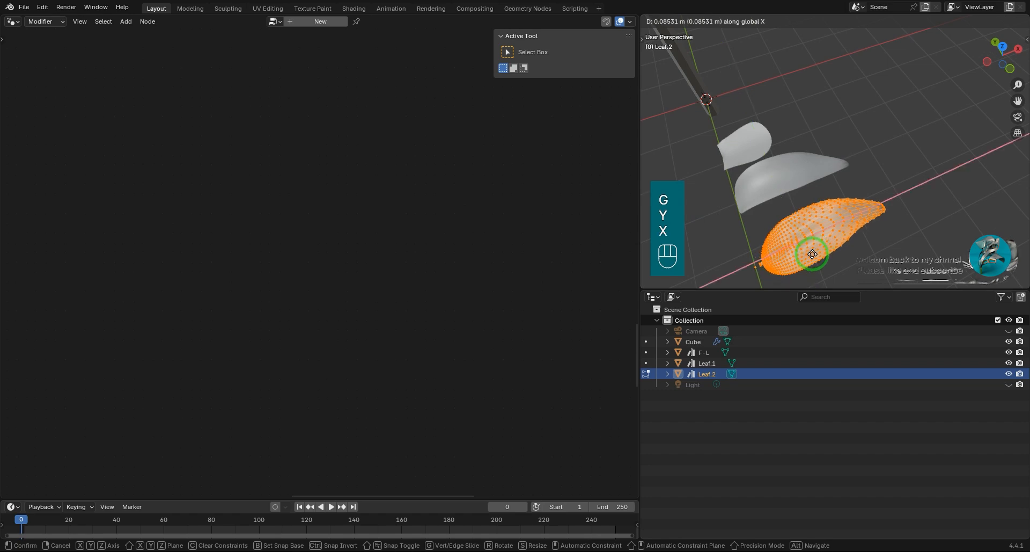
left_click(816, 253)
key("Tab")
left_click(710, 89)
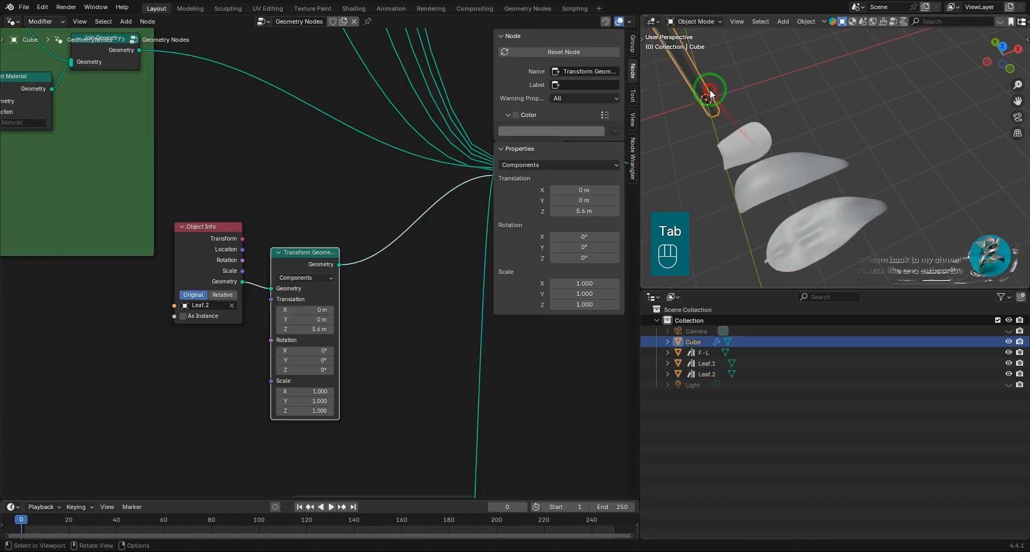
Inspect how the raised leaf attaches to the stem below the flower head.
scroll(382, 201, "down", 2)
middle_click_drag(695, 108, 799, 219, "shift")
scroll(790, 265, "down", 5)
scroll(774, 182, "down", 2)
scroll(833, 236, "up", 3)
scroll(833, 236, "down", 5)
middle_click_drag(874, 231, 894, 210)
scroll(843, 202, "up", 4)
scroll(345, 326, "down", 2)
scroll(342, 327, "up", 6)
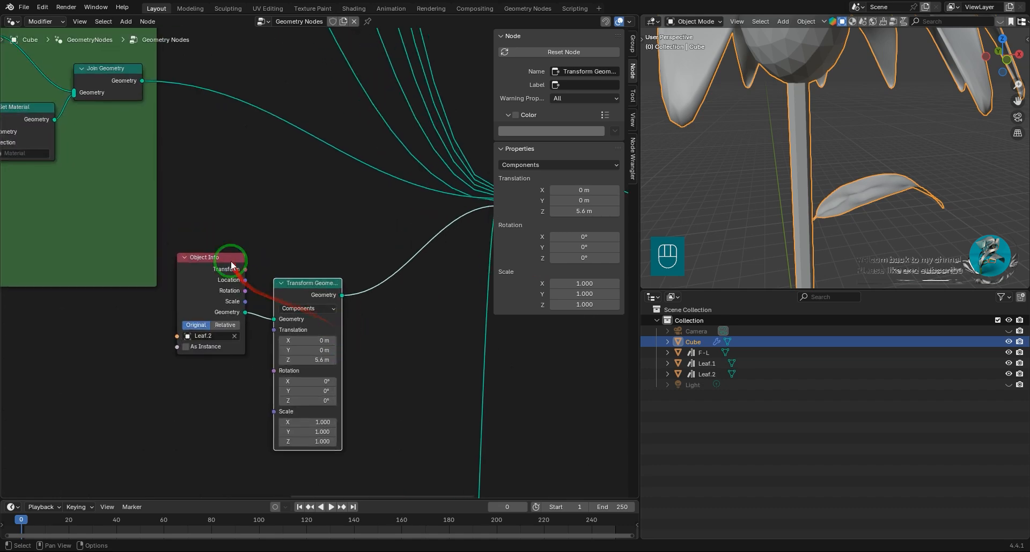
Insert an Extrude Mesh node between Leaf.2's Transform Geometry and the main Join Geometry, with Individual turned off.
left_click_drag(231, 263, 97, 336)
left_click_drag(323, 286, 193, 333)
key("shift+a")
mouse_move(278, 330)
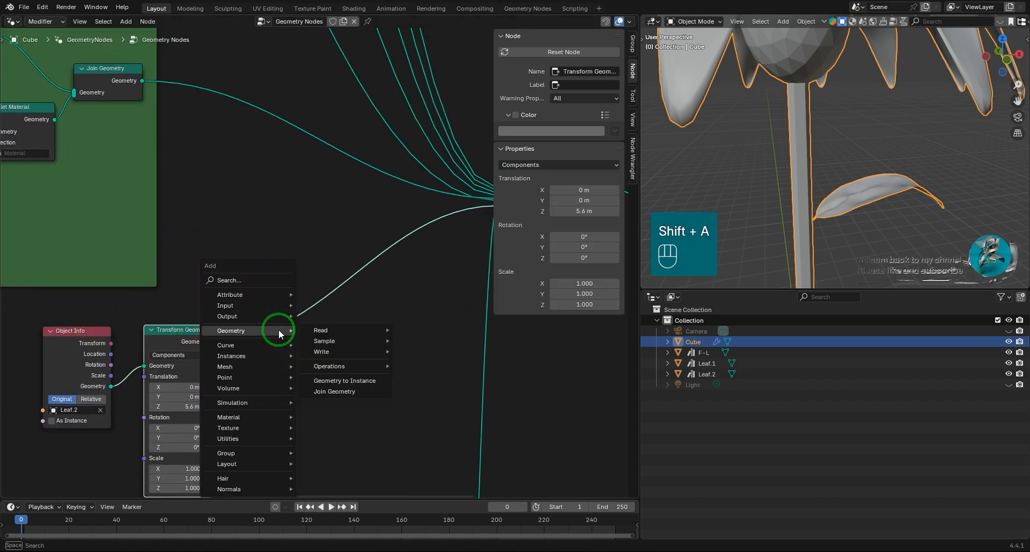
type("ext")
key("Return")
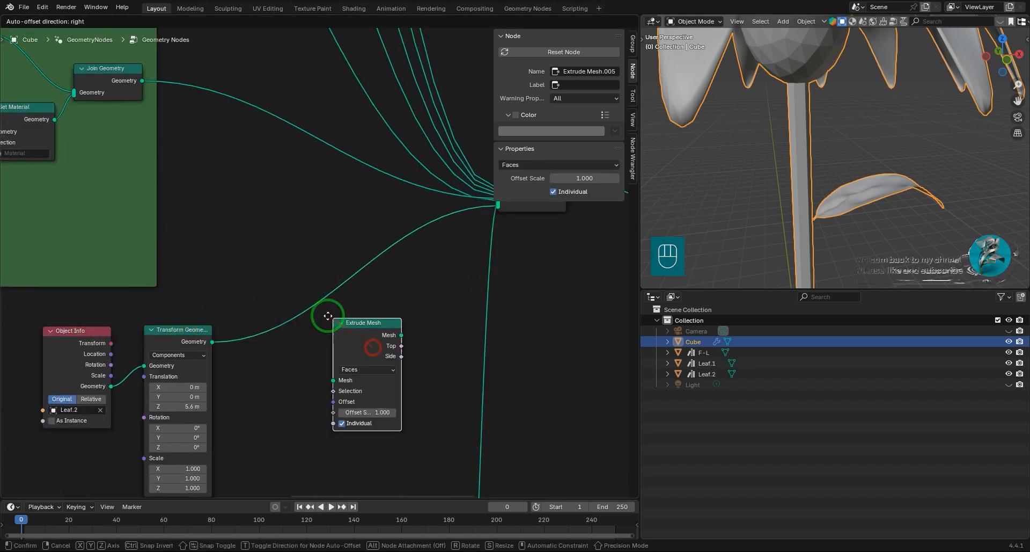
left_click(294, 307)
left_click(313, 409)
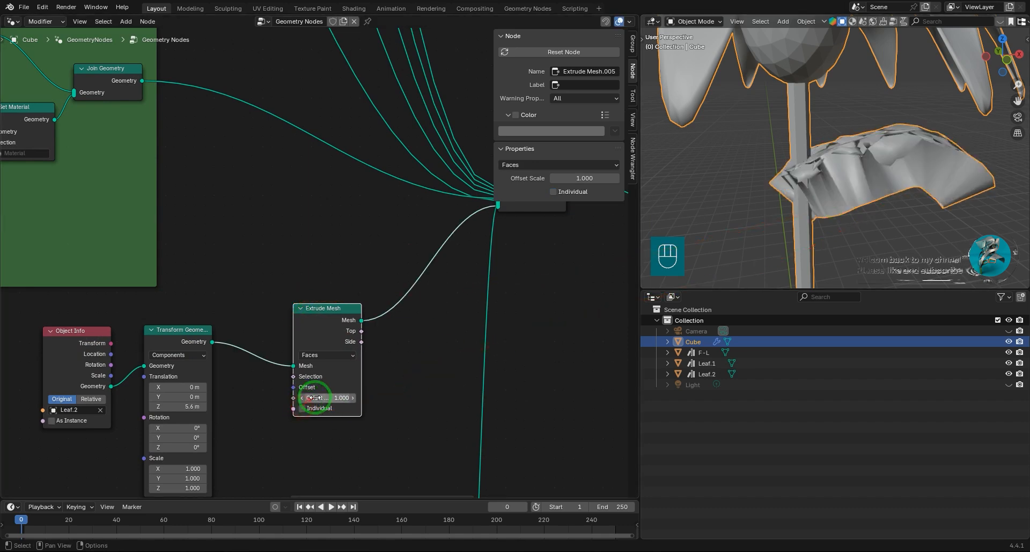
Set the leaf Extrude Mesh node's Offset Scale to -0.030.
left_click_drag(331, 399, 296, 401)
middle_click_drag(856, 185, 837, 167)
scroll(324, 268, "down", 7)
middle_click_drag(336, 343, 457, 321)
scroll(370, 304, "up", 4)
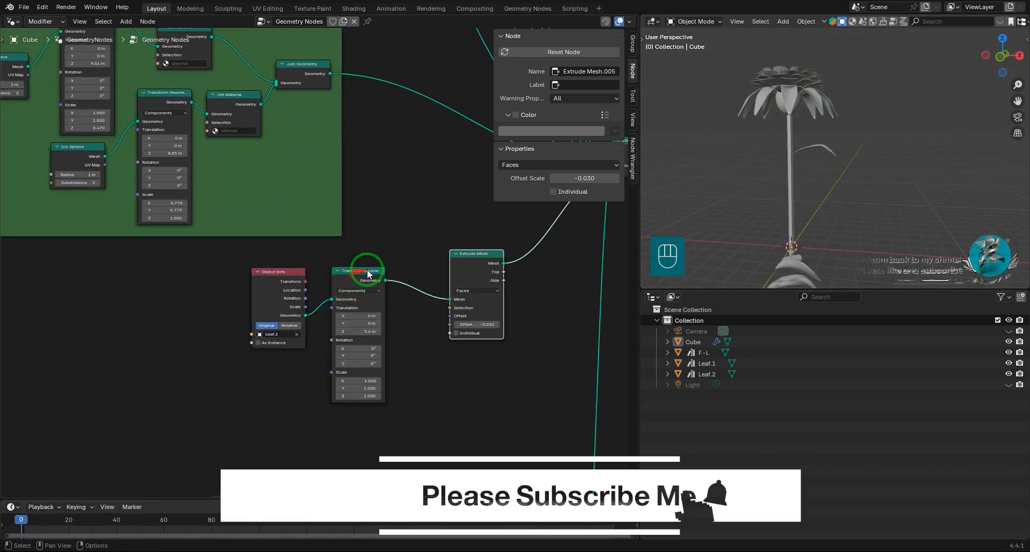
Space out the Leaf.2 Object Info, Transform Geometry and Extrude Mesh nodes to make room for a second leaf branch.
left_click_drag(396, 261, 228, 335)
middle_click_drag(252, 338, 331, 318)
left_click_drag(421, 257, 123, 283)
left_click(260, 352)
middle_click_drag(260, 349, 372, 352)
left_click_drag(235, 287, 196, 293)
middle_click_drag(356, 345, 396, 344)
mouse_move(363, 329)
left_mouse_down()
mouse_move(372, 353)
mouse_move(361, 337)
left_mouse_up()
middle_click_drag(403, 339, 367, 351)
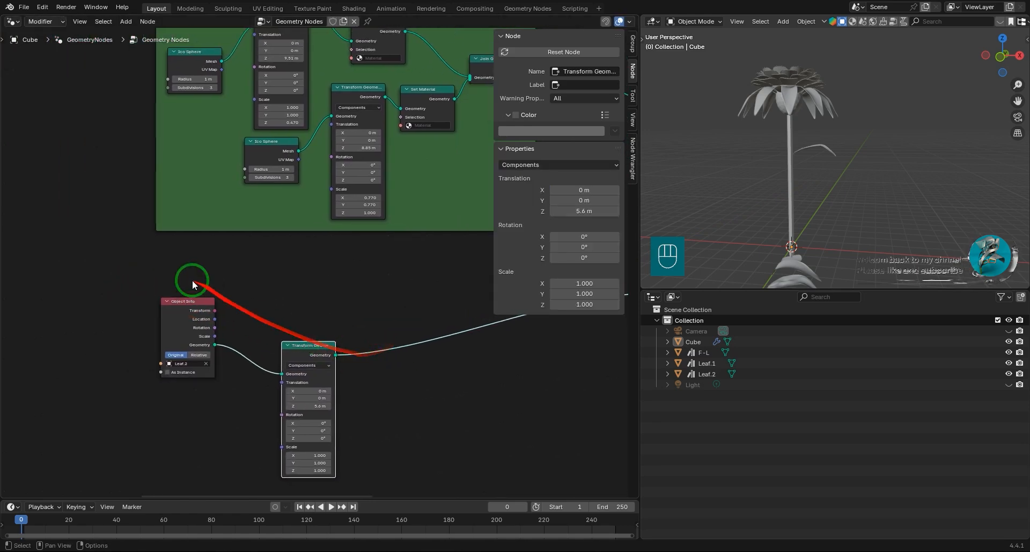
Duplicate the Leaf.2 Object Info and Transform Geometry nodes and arrange the copies above the originals.
left_click_drag(192, 280, 356, 402)
key("shift+d")
left_click(145, 339)
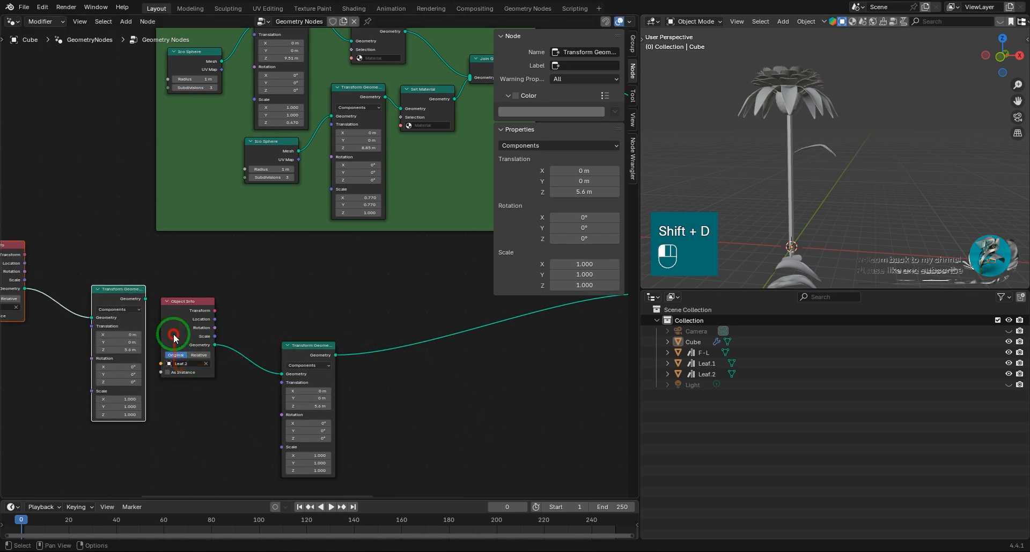
middle_click_drag(185, 347, 345, 329)
left_click_drag(361, 290, 178, 336)
left_click_drag(286, 272, 315, 271)
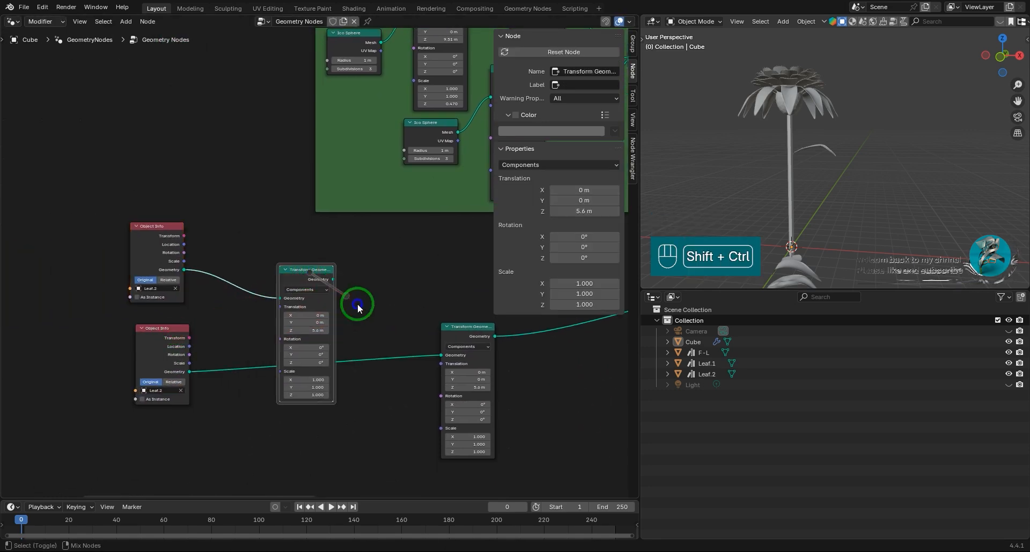
Combine both leaf Transform Geometry outputs through a new Join Geometry node that feeds the Extrude Mesh node.
right_click_drag(358, 307, 465, 355, "ctrl+shift")
middle_click_drag(501, 352, 271, 392)
scroll(418, 368, "down", 1)
middle_click_drag(409, 375, 309, 398)
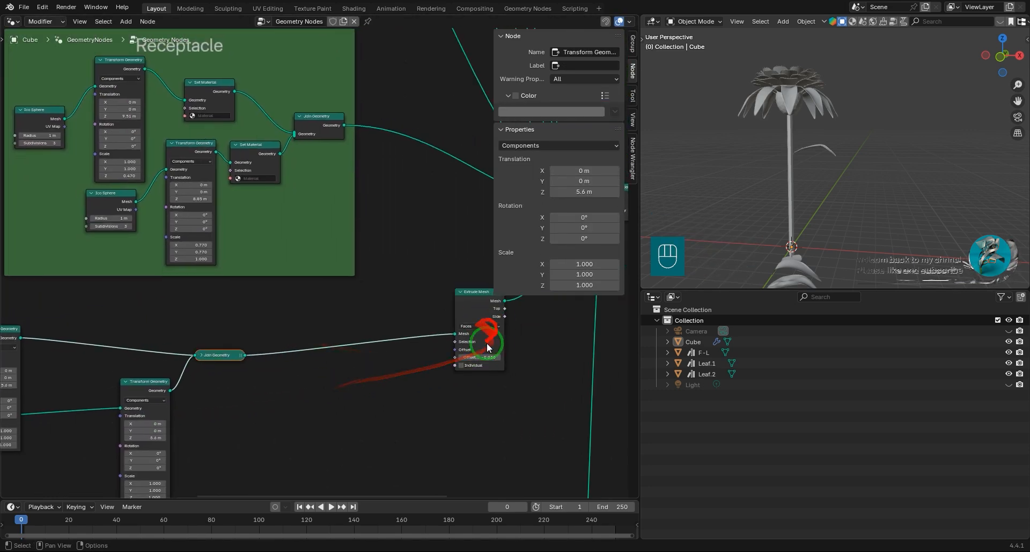
Set the lower leaf Transform Geometry's Z translation to 4.7 m and its Z rotation to 250°.
scroll(836, 154, "up", 3)
middle_click_drag(173, 366, 460, 294)
scroll(388, 351, "up", 6)
middle_click_drag(461, 353, 347, 352)
scroll(347, 352, "up", 3)
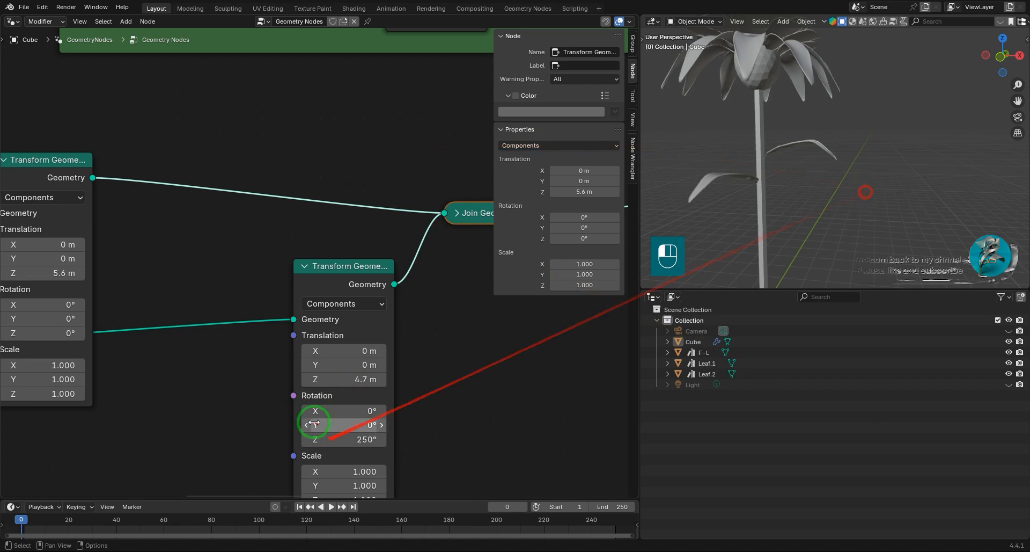
Scale the lower leaf uniformly to 0.790 in its Transform Geometry node.
middle_click_drag(381, 473, 384, 340)
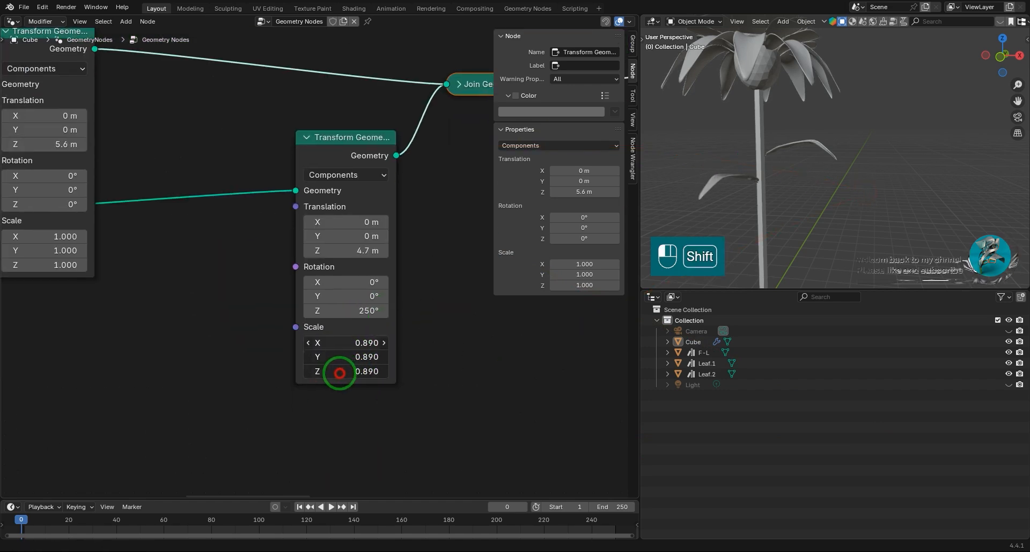
scroll(805, 132, "down", 3)
middle_click_drag(809, 140, 796, 182)
scroll(357, 283, "down", 6)
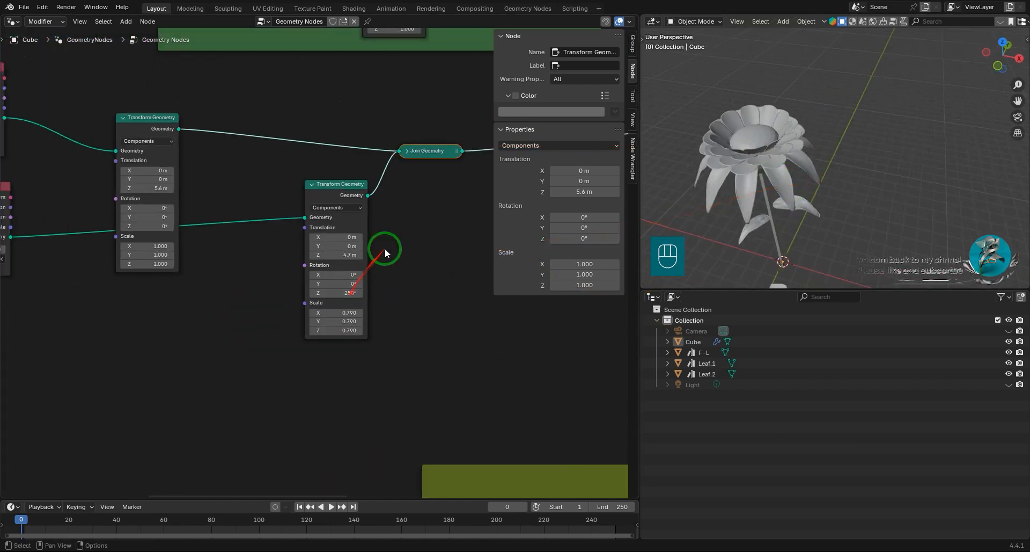
Expand the collapsed leaf Join Geometry node and reposition it to leave space before Extrude Mesh.
middle_click_drag(406, 232, 219, 313)
scroll(228, 273, "down", 5)
middle_click_drag(236, 279, 207, 293)
scroll(256, 310, "up", 5)
left_click(145, 268)
left_click_drag(169, 269, 335, 222)
scroll(199, 274, "down", 5)
middle_click_drag(199, 274, 156, 297)
left_click_drag(255, 262, 190, 267)
Copy a Set Material node from the Receptacle frame and insert it between the leaf Join Geometry and Extrude Mesh nodes.
left_click(161, 115)
key("ctrl+c")
key("ctrl+v")
left_click_drag(240, 302, 262, 289)
scroll(262, 289, "up", 4)
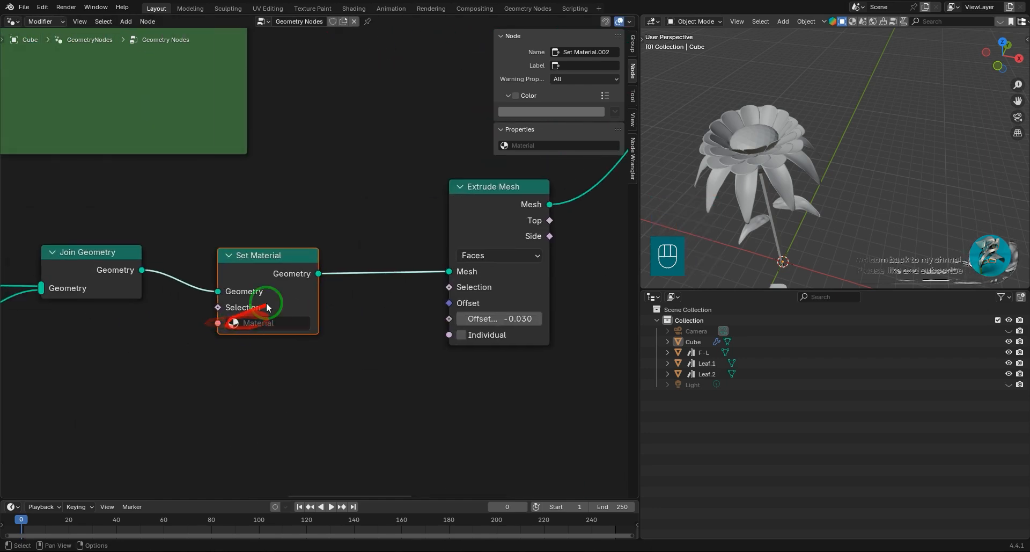
scroll(809, 198, "down", 5)
middle_click_drag(887, 112, 837, 206)
scroll(837, 207, "up", 6)
scroll(269, 280, "down", 7)
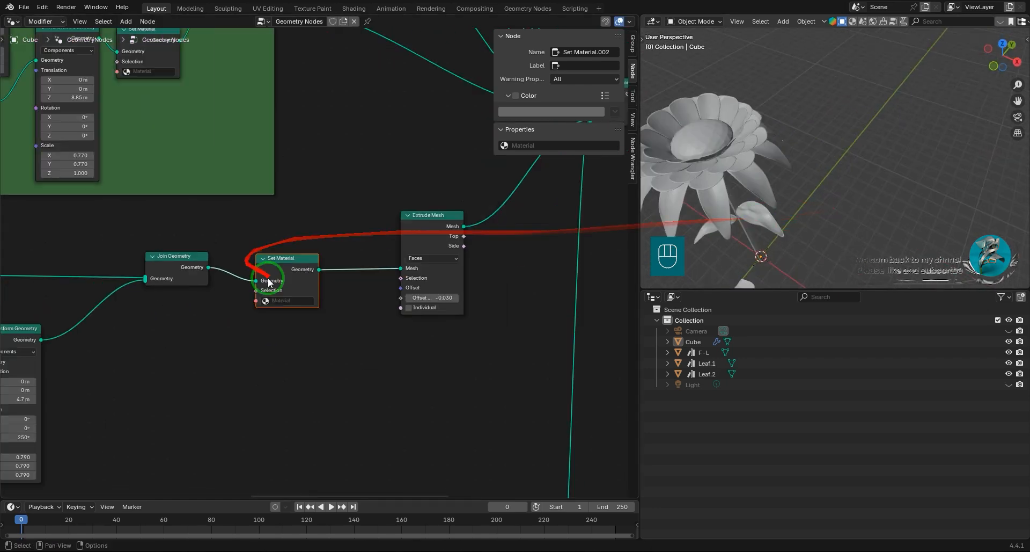
Go to the topmost F-L-2 frame and replace the Outliner with the Properties editor showing the flower's materials.
middle_click_drag(298, 201, 204, 296)
scroll(272, 173, "down", 3)
middle_click_drag(273, 173, 313, 419)
scroll(310, 152, "down", 4)
middle_click_drag(311, 152, 338, 353)
scroll(336, 350, "up", 8)
middle_click_drag(349, 233, 357, 292)
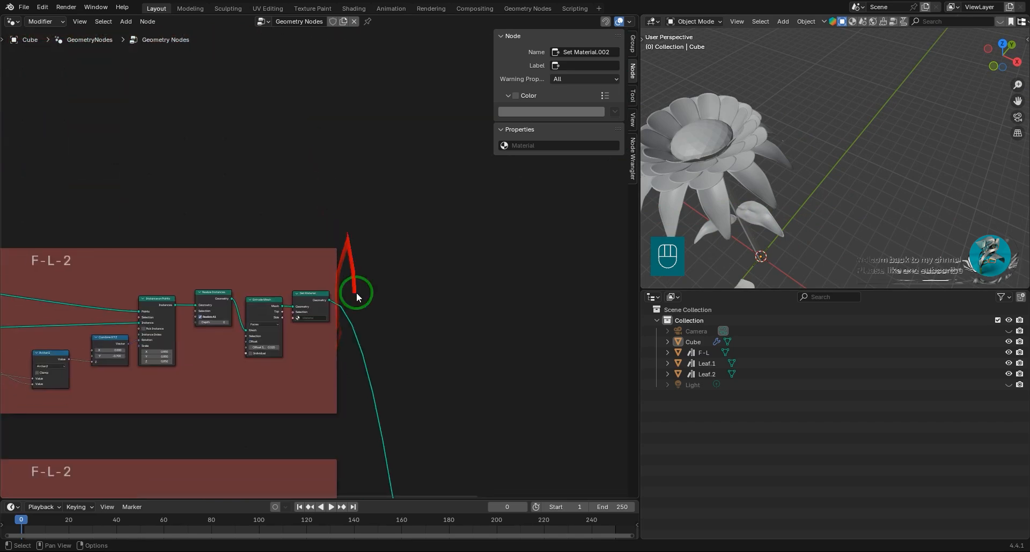
scroll(356, 292, "up", 4)
left_click(658, 296)
left_click(609, 337)
left_click(649, 521)
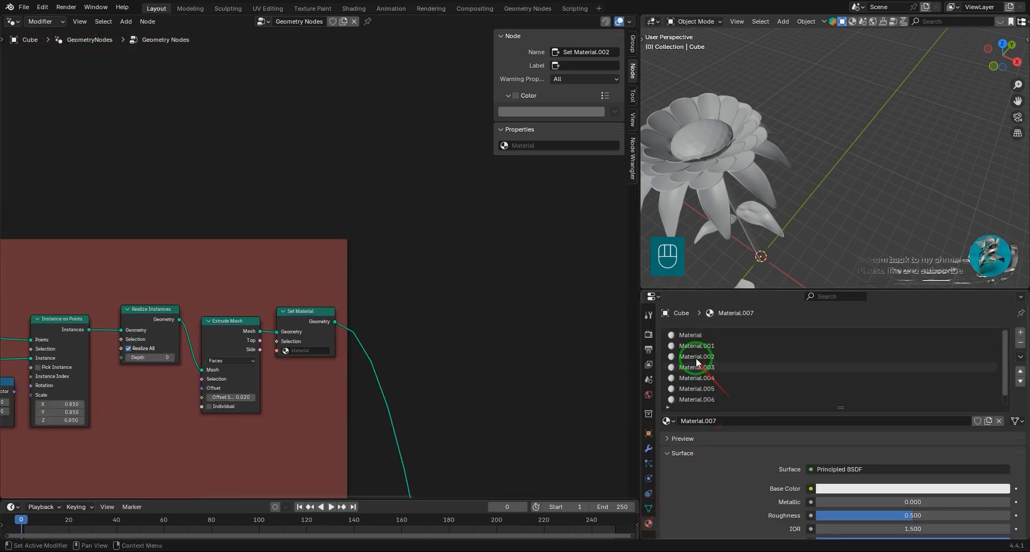
Assign the material named Material to the Set Material node in the topmost F-L-2 frame.
scroll(359, 339, "up", 2)
left_click(376, 332)
left_click(391, 355)
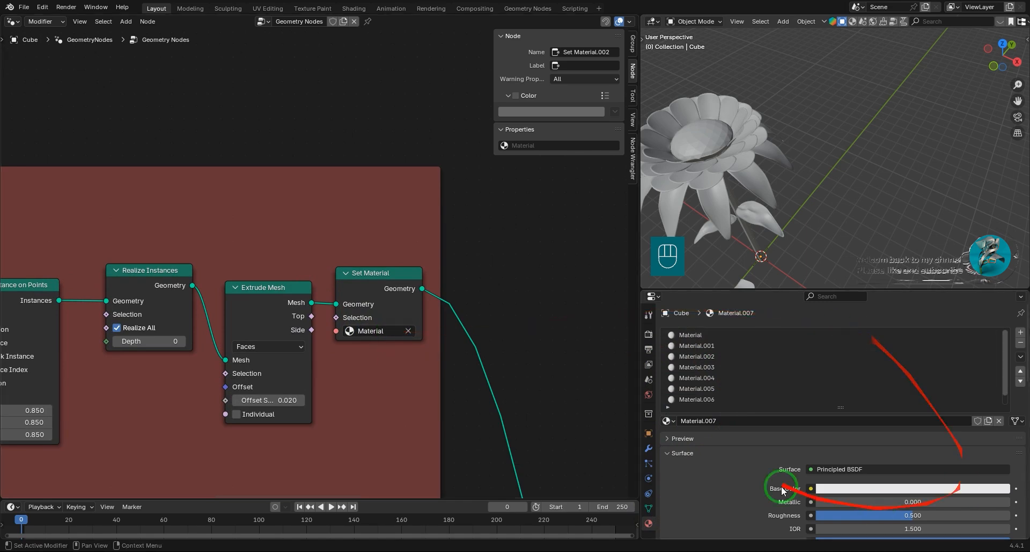
Set Material's base color to red-orange and switch the viewport to Rendered shading.
left_click(714, 335)
left_click(950, 488)
left_click(949, 382)
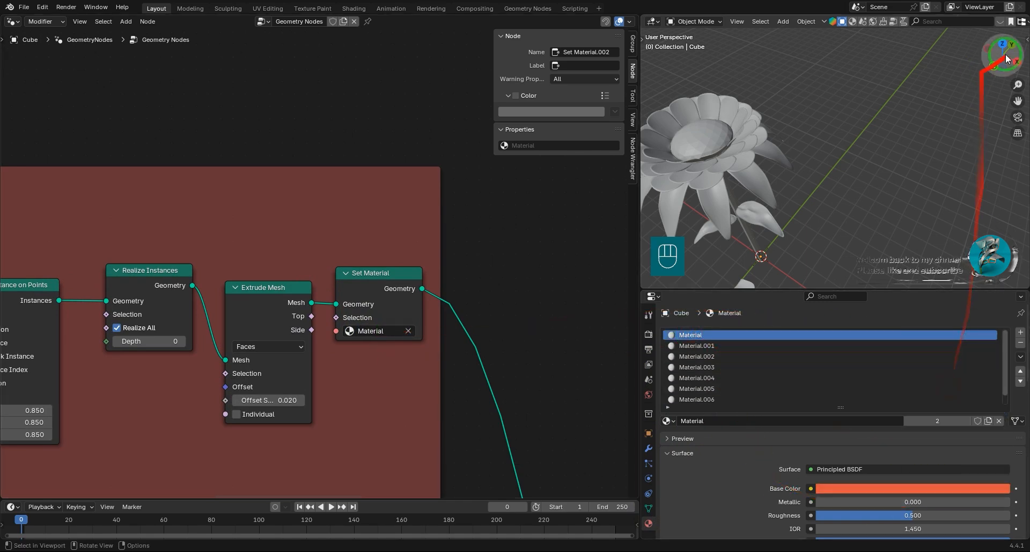
left_click(1009, 21)
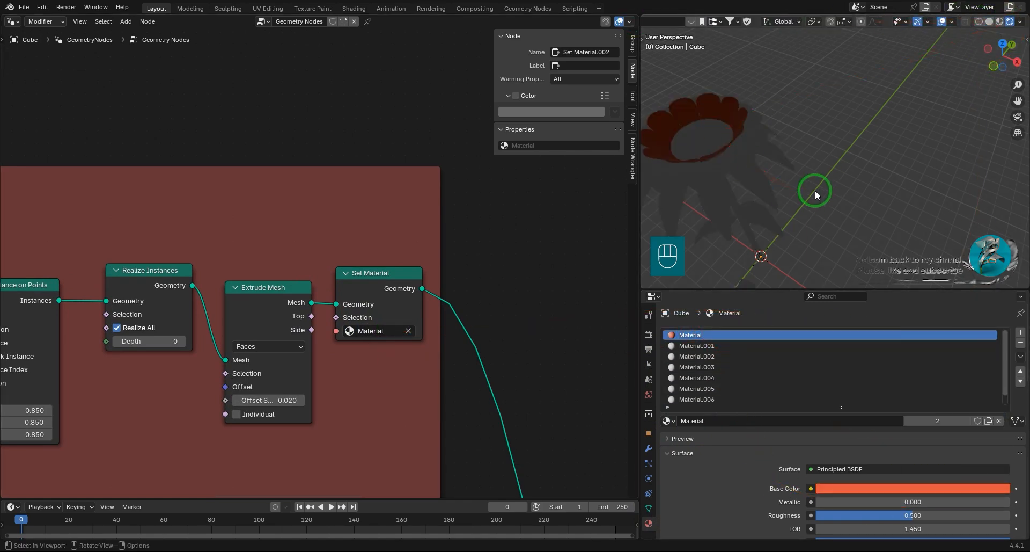
Unhide the hidden objects and raise the point light along Z above the flower.
scroll(816, 190, "down", 4)
key("alt+h")
left_click(867, 192)
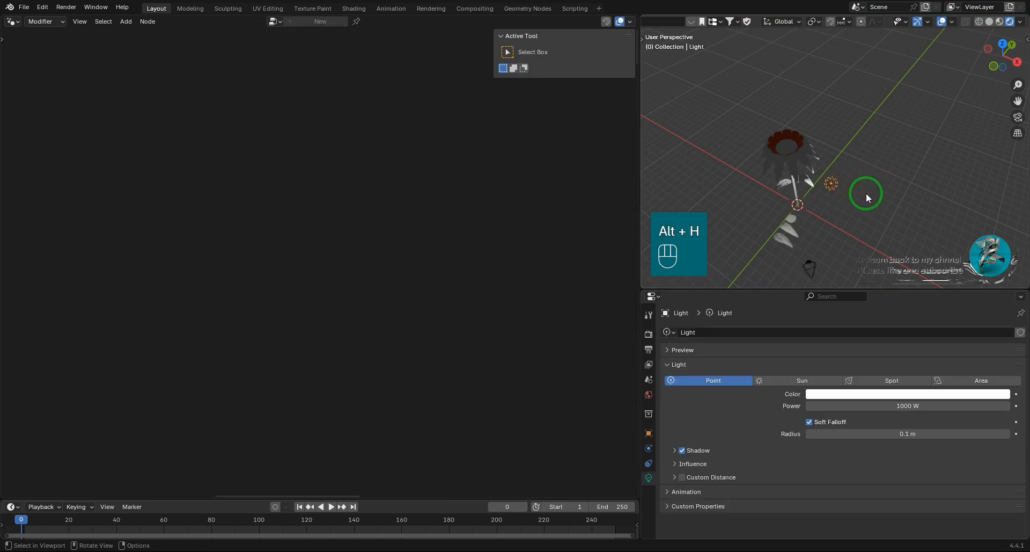
key("g")
key("z")
left_click(843, 102)
Set the color management View Transform to Filmic and the Look to Very High Contrast.
left_click(648, 334)
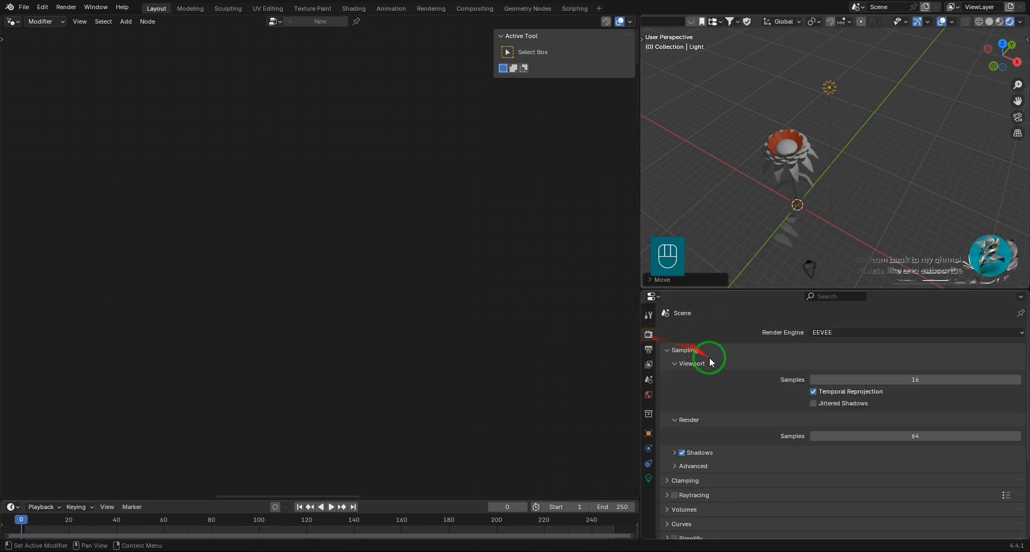
scroll(692, 440, "down", 10)
left_click(752, 476)
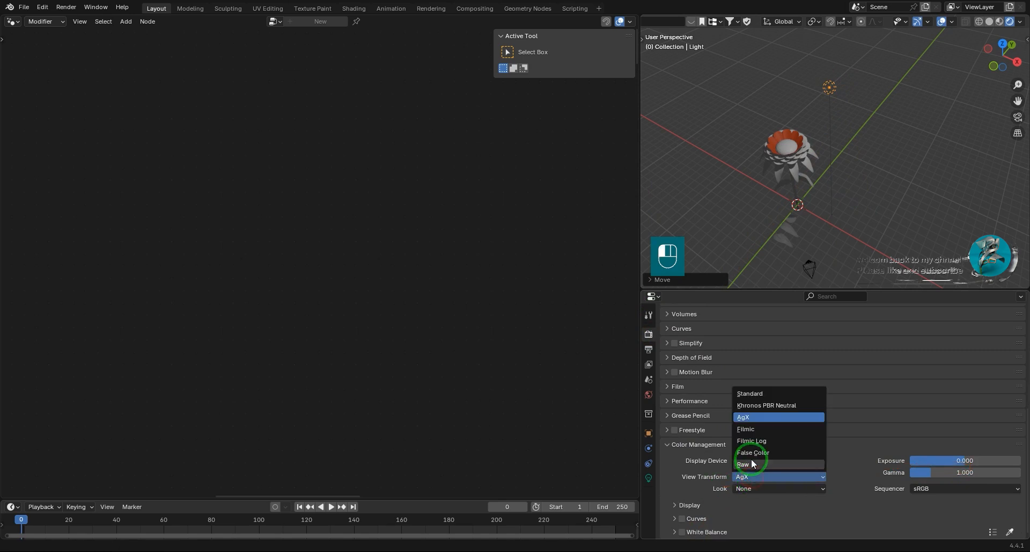
left_click(751, 429)
left_click(748, 488)
left_click(776, 406)
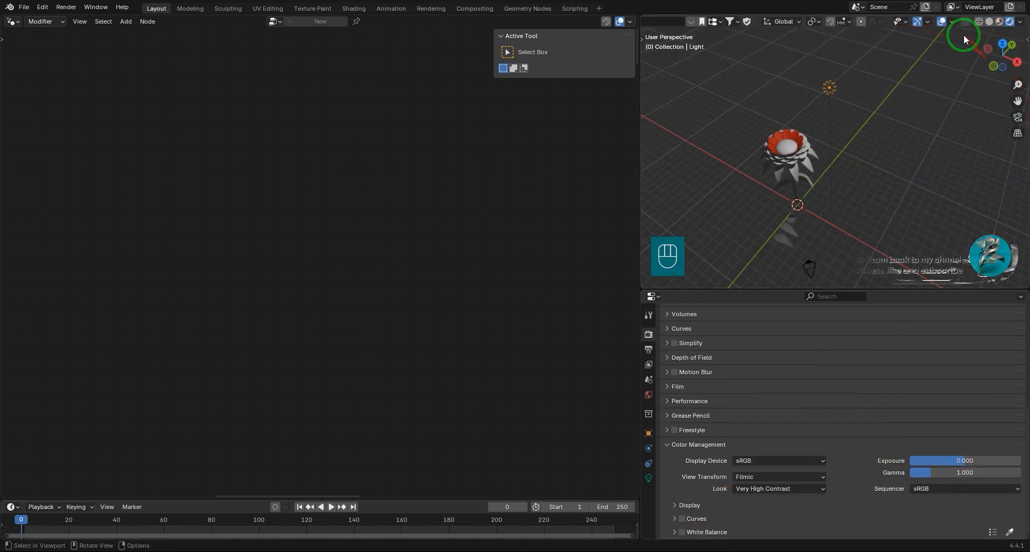
Set the render engine to Cycles.
scroll(751, 370, "up", 10)
left_click(837, 333)
left_click(837, 369)
Move the light horizontally to sit over the flower and set its radius to 3.33 m.
key("g")
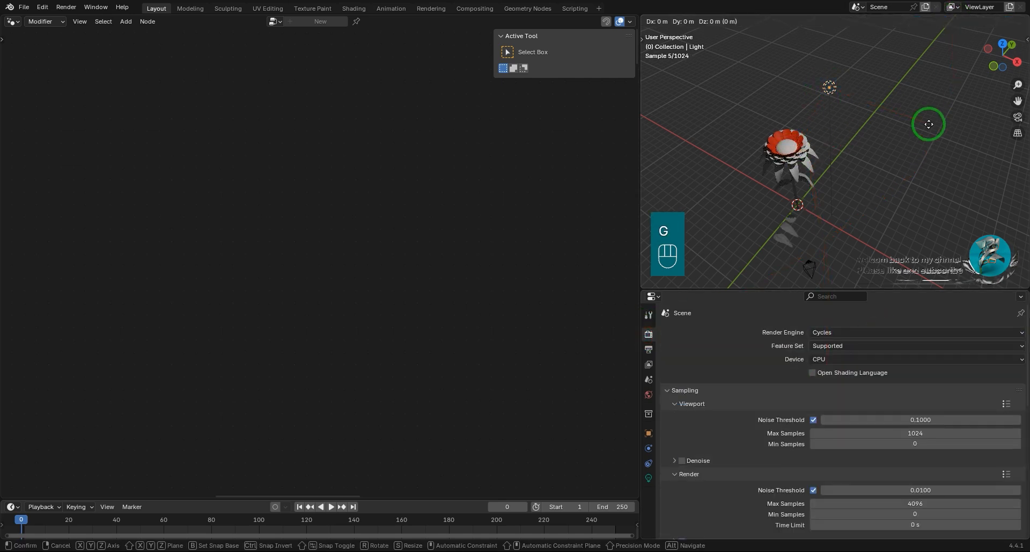
key("shift+z")
left_click(877, 134)
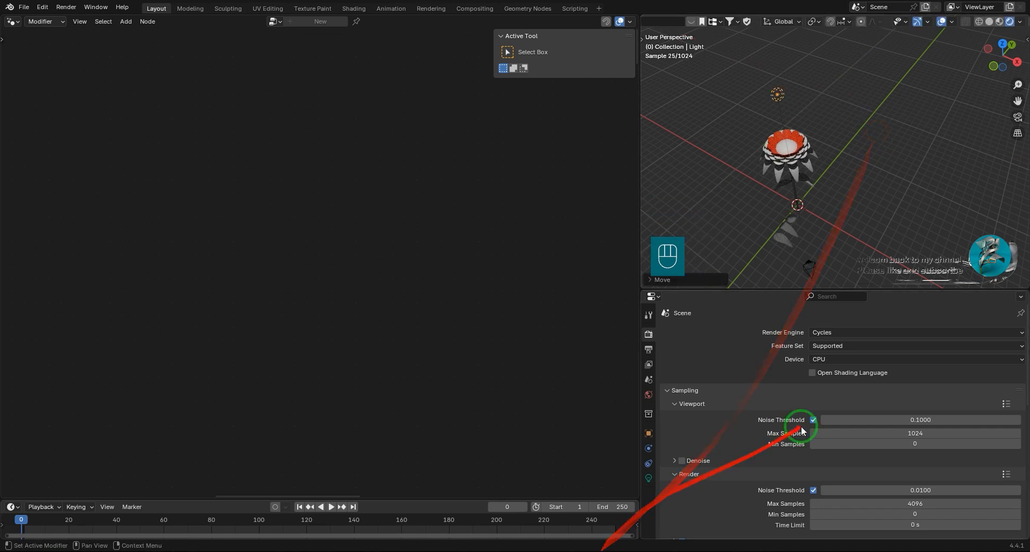
left_click(650, 476)
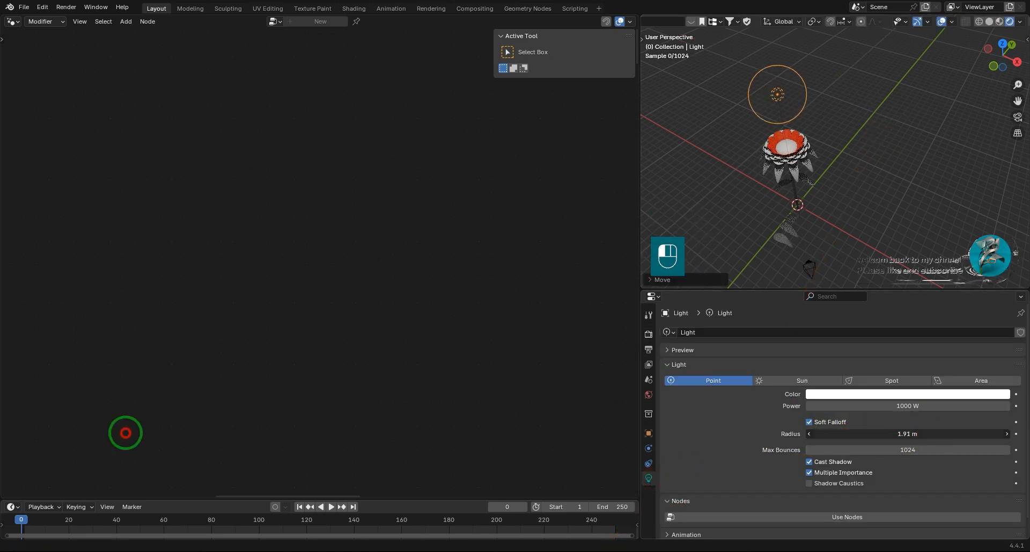
Look through the camera, lock it to the view and frame the flower head.
left_click(1018, 116)
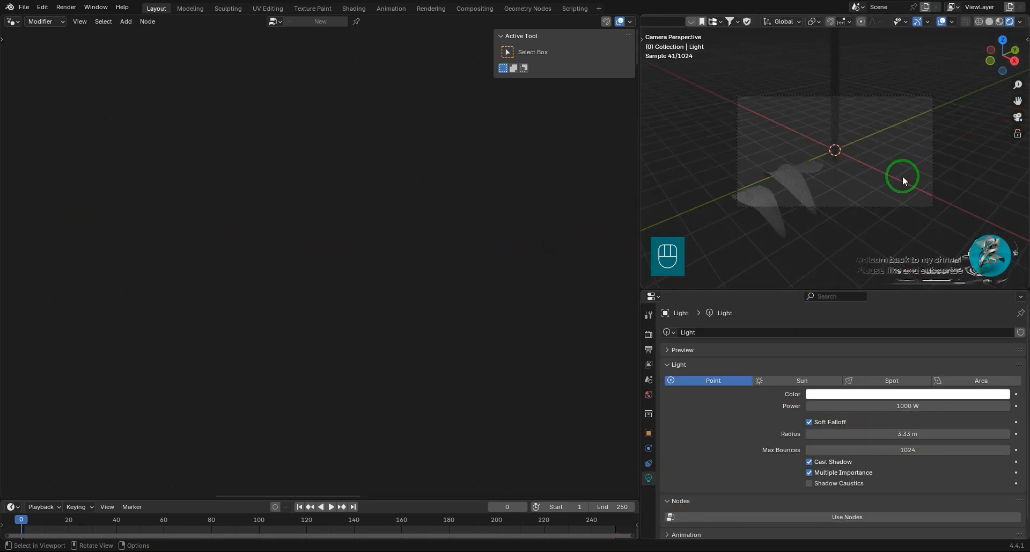
left_click(1018, 134)
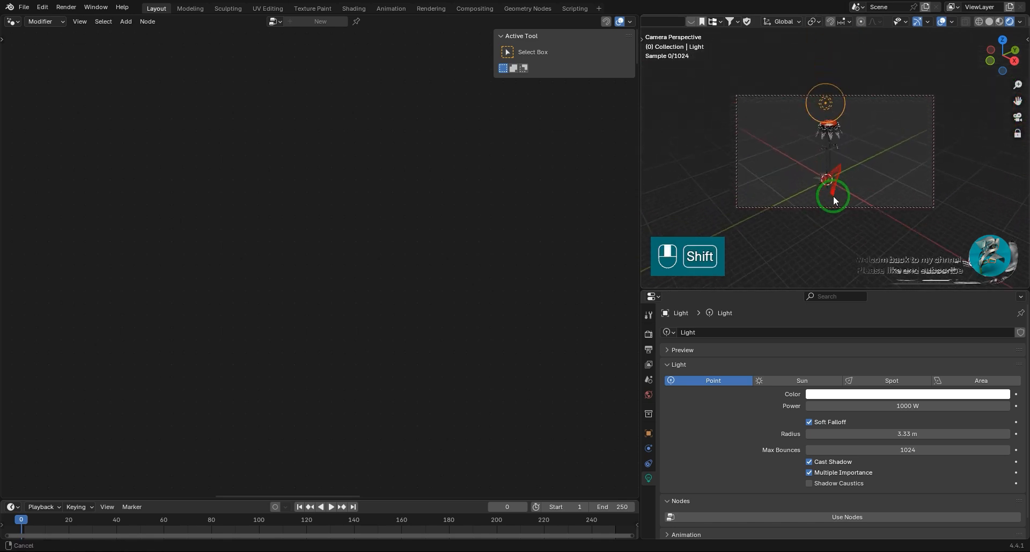
middle_click_drag(880, 156, 873, 150, "shift")
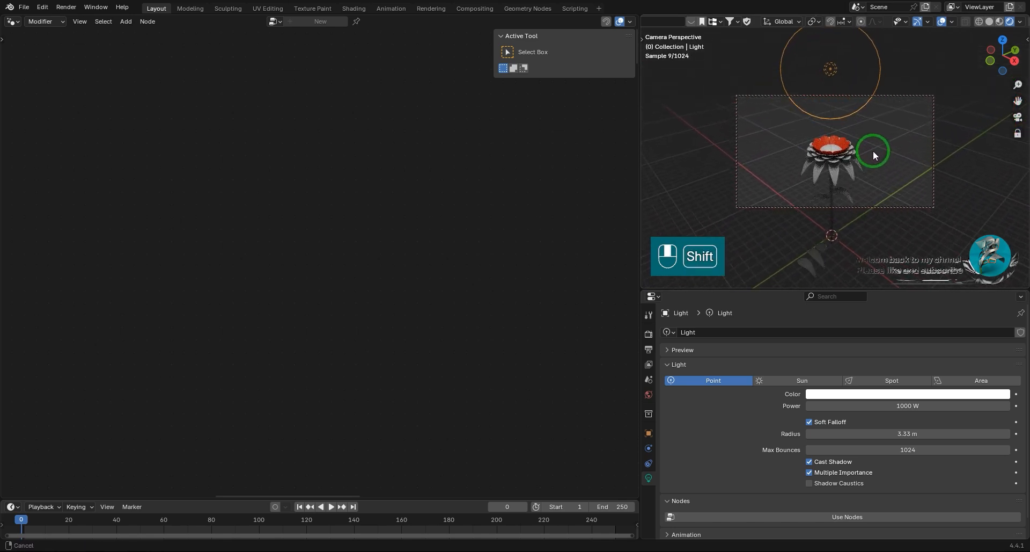
Play the animation in the camera view to check the flower's sway, and stop playback.
key("space")
key("space")
key("space")
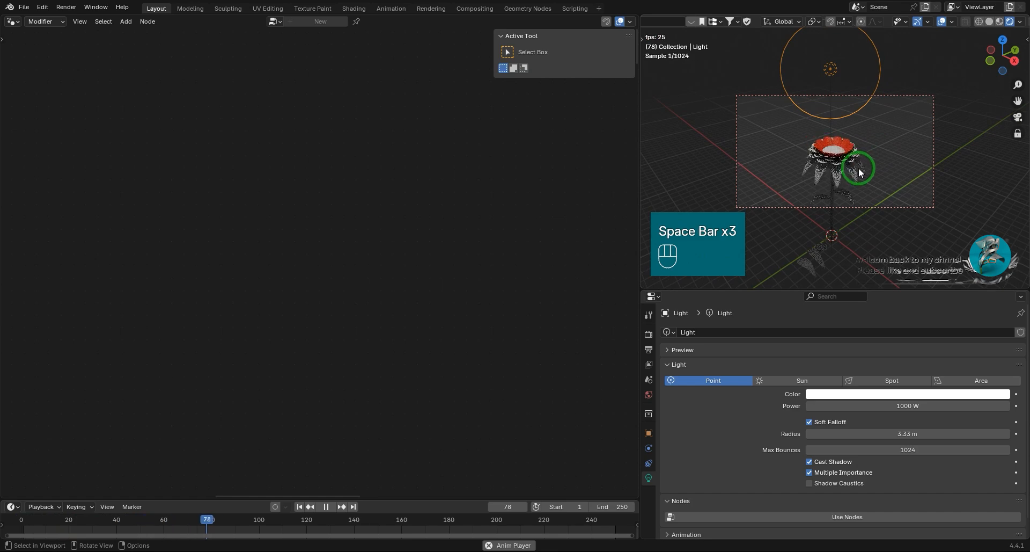
key("space")
Reselect the flower object to bring back its node tree and find the leaf nodes.
mouse_move(774, 170)
middle_mouse_down()
mouse_move(918, 232)
mouse_move(779, 188)
middle_mouse_up()
left_click(827, 208)
scroll(285, 340, "down", 5)
middle_click_drag(424, 429, 363, 235)
left_click_drag(371, 289, 360, 281)
scroll(300, 249, "up", 7)
Arrange the leaf Object Info, Transform Geometry, Join Geometry, Set Material and Extrude Mesh nodes into a compact layout.
middle_click_drag(301, 249, 455, 324)
left_click_drag(393, 276, 312, 321)
left_click_drag(150, 201, 237, 325)
left_click_drag(237, 230, 263, 266)
middle_click_drag(456, 248, 306, 249)
left_click_drag(309, 248, 217, 293)
left_click_drag(359, 249, 333, 345)
scroll(354, 287, "down", 2)
scroll(322, 266, "up", 7)
scroll(258, 327, "down", 5)
scroll(325, 267, "down", 2)
Duplicate the Stem frame and enclose all the leaf nodes in the copy.
left_click(410, 352)
key("shift+d")
left_click(150, 281)
left_click_drag(159, 252, 344, 352)
left_click_drag(233, 263, 207, 289)
scroll(267, 324, "up", 10)
Label the frame around the leaf nodes Leaf.
left_click(234, 278)
key("F2")
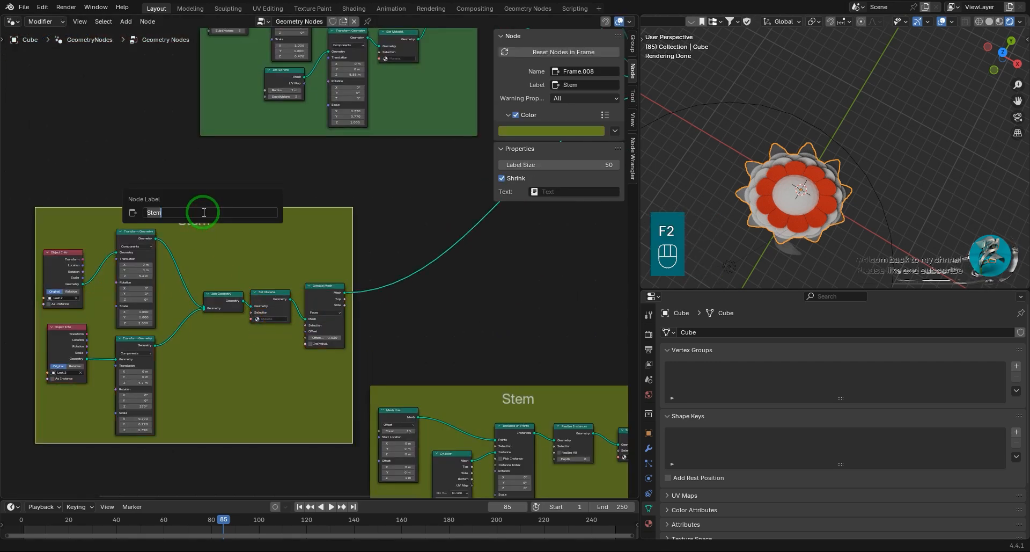
key("Return")
Reorder the Leaf frame's nodes so that Extrude Mesh comes before Set Material.
scroll(391, 241, "up", 3)
left_click_drag(391, 242, 289, 272)
scroll(289, 279, "down", 4)
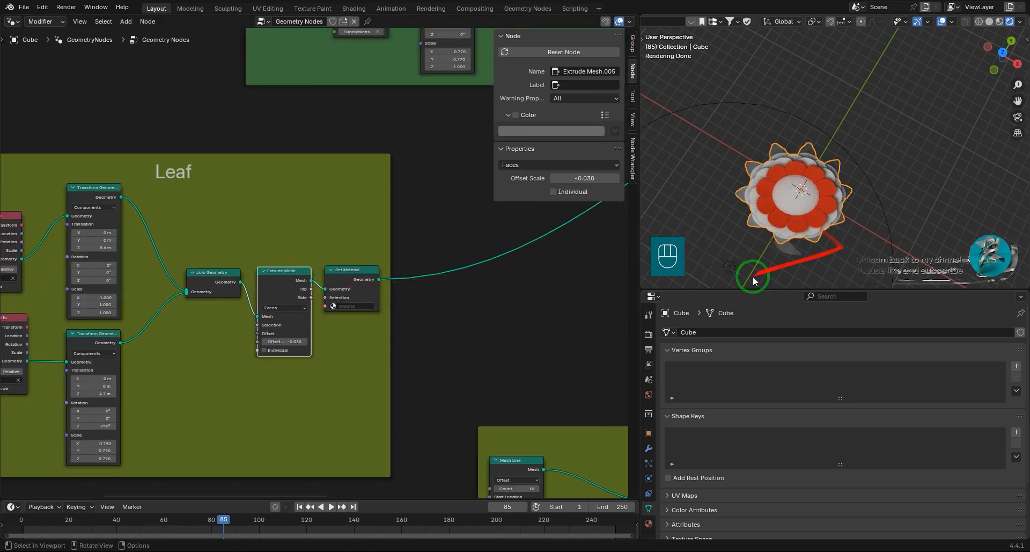
Assign Material.001 to the Set Material node of the next petal ring frame and check the petals.
scroll(289, 284, "down", 10)
middle_click_drag(394, 48, 359, 402)
scroll(298, 84, "up", 10)
middle_click_drag(298, 83, 375, 249)
left_click(453, 308)
scroll(860, 221, "up", 3)
middle_click_drag(835, 227, 862, 185)
scroll(413, 338, "down", 1)
scroll(413, 340, "up", 4)
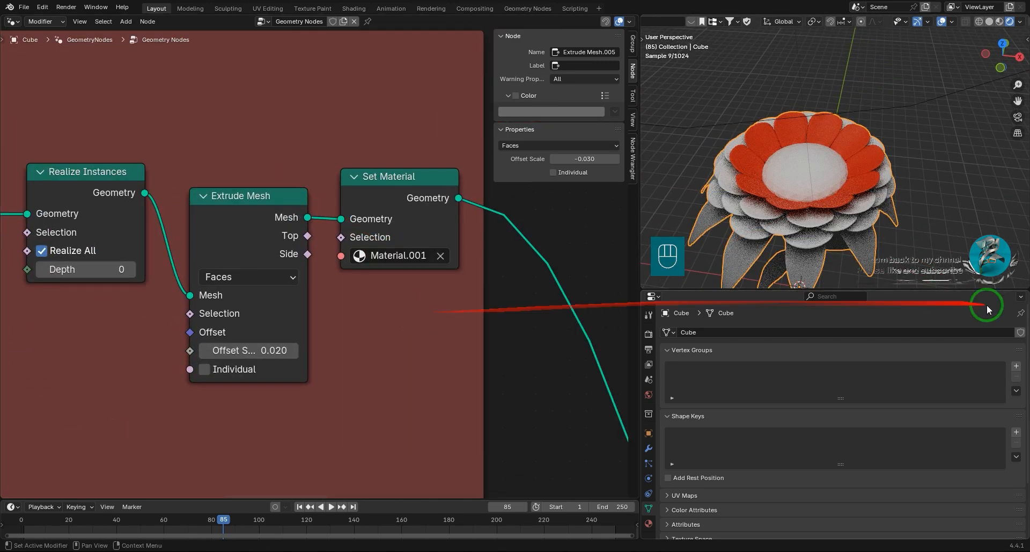
Set Material.001's base color to orange in the material properties.
left_click(648, 523)
left_click(901, 489)
left_click_drag(941, 388, 932, 379)
Change the base color of the material named Material to amber yellow.
left_click(701, 335)
left_click(878, 488)
left_click(1002, 316)
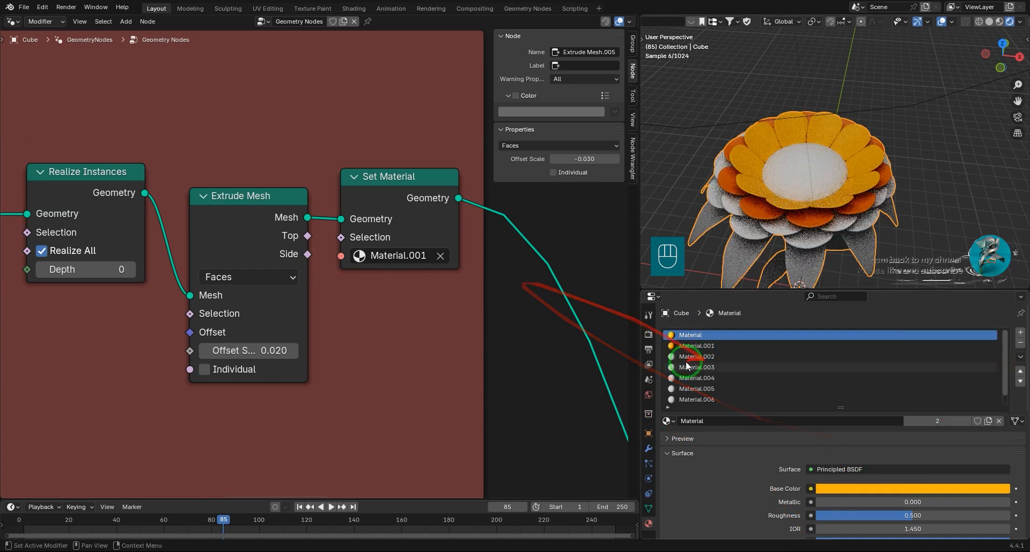
Brighten the orange base color of Material.001.
left_click(702, 346)
left_click(886, 488)
left_click(1002, 317)
Set Material.002's base color to deep orange and assign it to the Set Material node of the next petal ring frame.
left_click(699, 356)
left_click(891, 489)
left_click(939, 386)
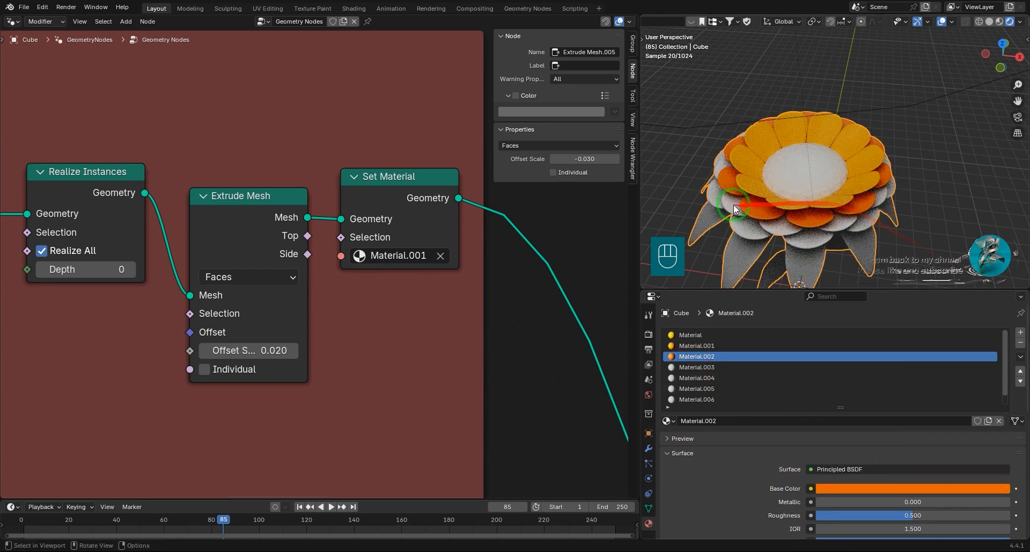
scroll(400, 352, "down", 4)
scroll(409, 238, "up", 5)
left_click(409, 268)
left_click(354, 273)
left_click(362, 350)
Assign Material.003 to the following petal ring's Set Material node and set its base color to red-orange.
scroll(357, 325, "down", 4)
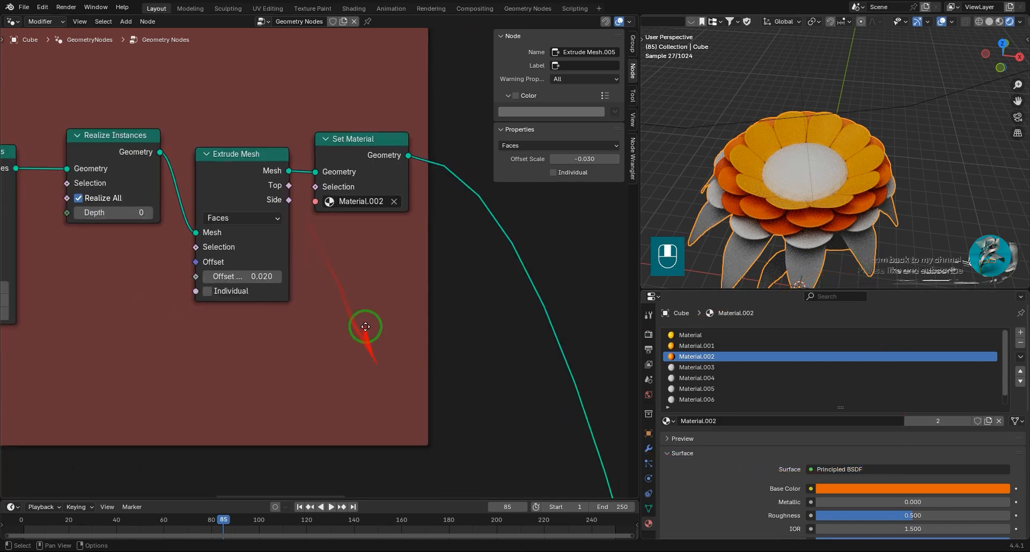
scroll(370, 308, "up", 4)
left_click(384, 267)
left_click(392, 363)
left_click(711, 368)
left_click(865, 488)
left_click_drag(933, 375, 941, 387)
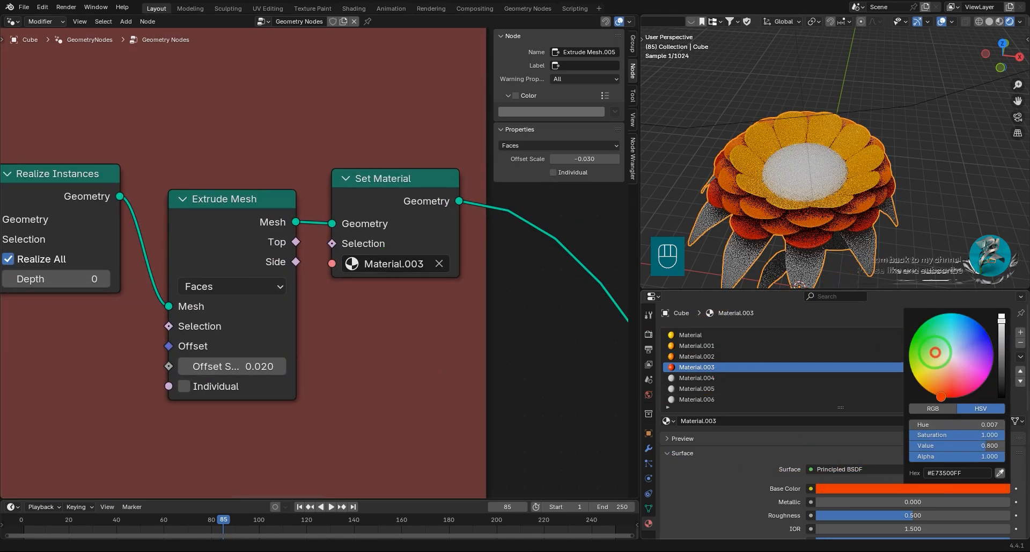
Assign Material.004 to the Set Material node in the F-L-0 frame.
scroll(376, 322, "down", 6)
middle_click_drag(373, 325, 433, 258)
scroll(371, 266, "down", 4)
middle_click_drag(332, 282, 363, 191)
scroll(356, 322, "down", 5)
middle_click_drag(356, 316, 373, 123)
scroll(356, 280, "up", 6)
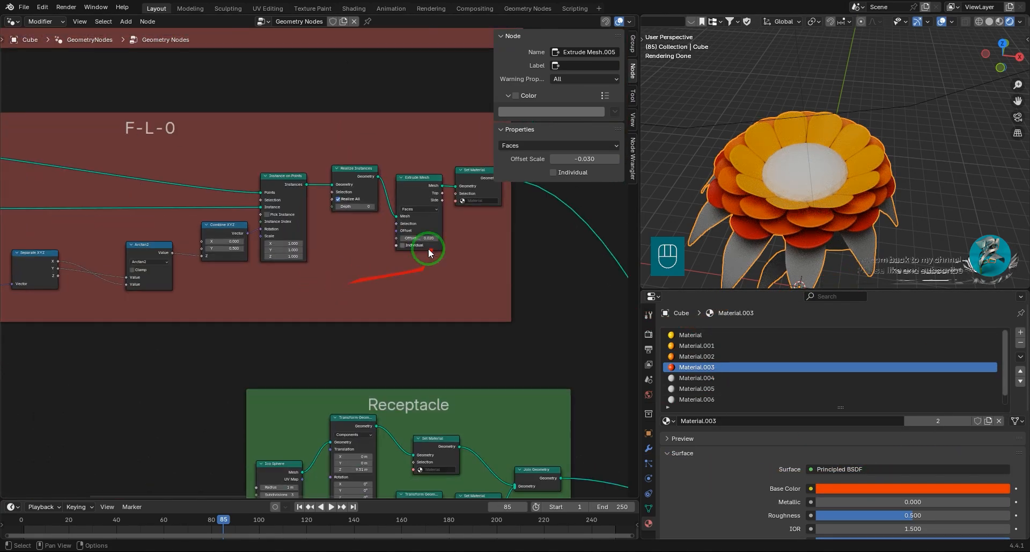
middle_click_drag(430, 252, 322, 324)
scroll(343, 301, "up", 4)
left_click(349, 279)
left_click(373, 379)
left_click(376, 280)
left_click(376, 366)
Set Material.004's base color to light green.
left_click(725, 378)
left_click(865, 487)
left_click_drag(935, 355, 923, 351)
Assign Material.005 to the upper Set Material node in the Receptacle frame.
scroll(412, 328, "down", 8)
middle_click_drag(365, 435, 375, 263)
scroll(370, 266, "up", 8)
left_click(296, 256)
left_click(317, 356)
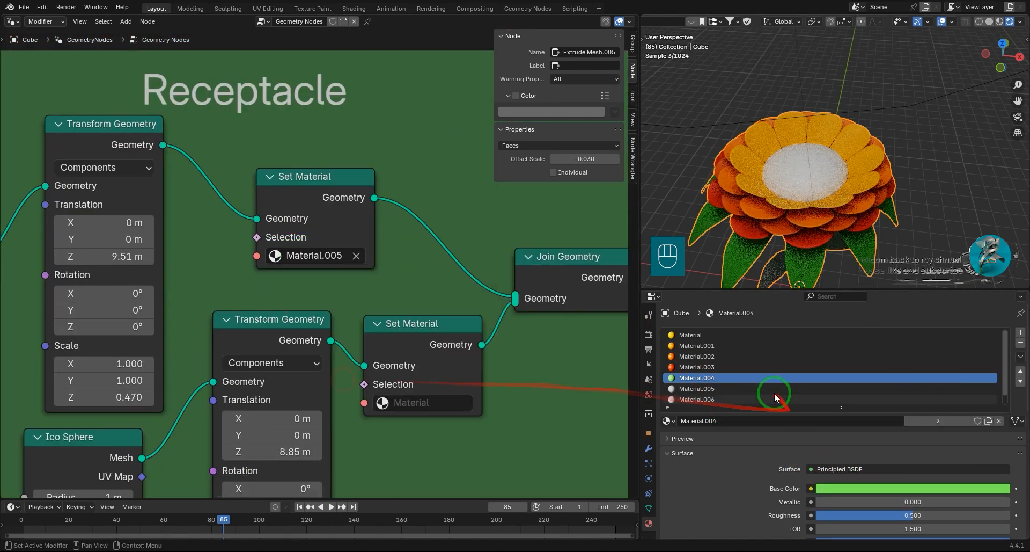
Try a darker green base color on Material.005 and check it on the whole flower.
left_click(774, 390)
left_click(850, 487)
left_click_drag(931, 344, 924, 329)
left_click_drag(1002, 323, 1003, 335)
scroll(861, 228, "down", 4)
middle_click_drag(861, 229, 858, 190, "shift")
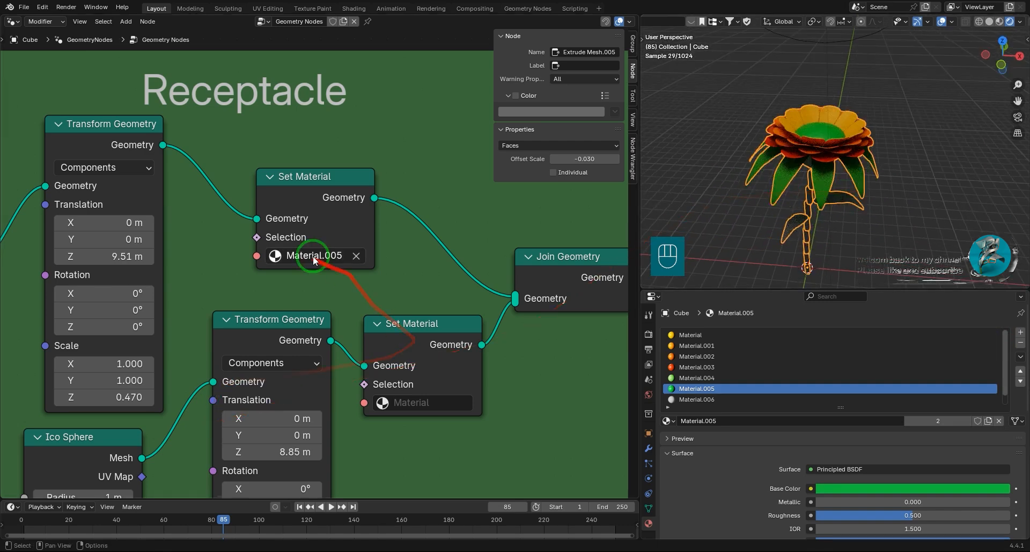
Set Material.005's base color to golden yellow and check the flower's center.
left_click(858, 489)
left_click_drag(934, 369, 921, 392)
left_click_drag(1003, 334, 1003, 316)
scroll(839, 196, "up", 5)
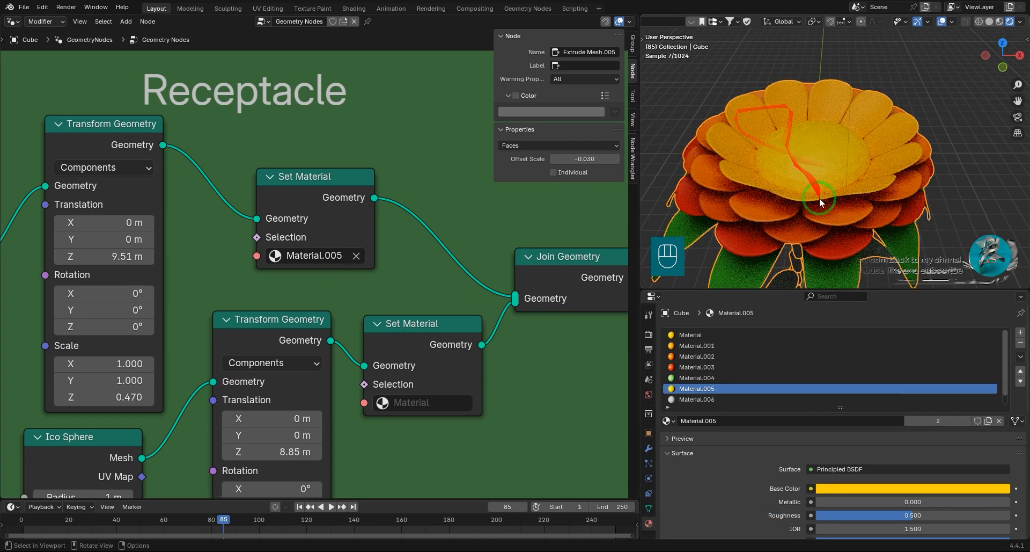
middle_click_drag(819, 197, 827, 212)
Assign Material.006 to the lower Set Material node in the Receptacle frame and change its base color.
scroll(826, 212, "down", 2)
left_click(805, 400)
scroll(755, 382, "up", 1)
left_click_drag(840, 419, 841, 430)
left_click(432, 405)
left_click(448, 347)
left_click(912, 509)
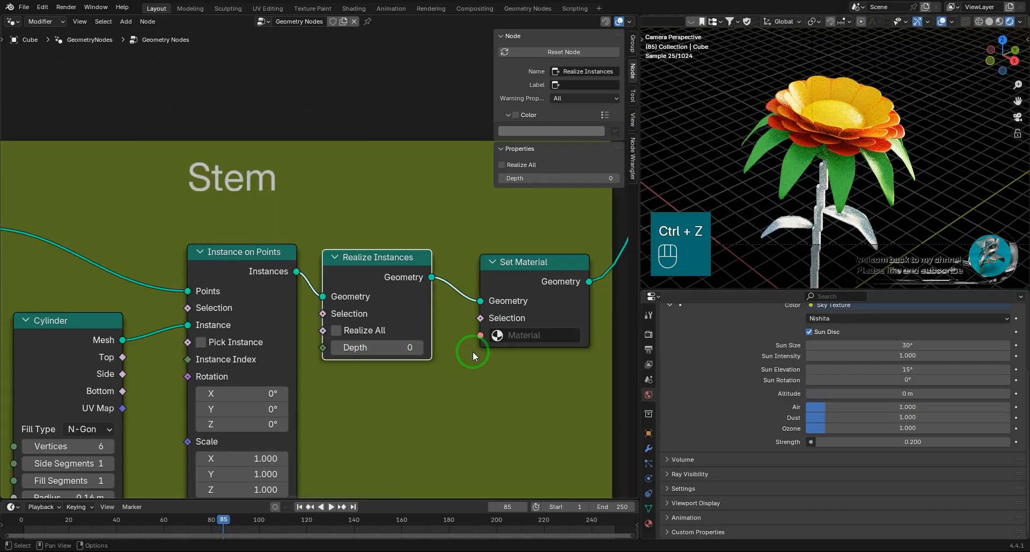
Assign Material.007 to the Set Material node in the Stem frame.
left_click(537, 334)
left_click(552, 436)
scroll(456, 344, "down", 8)
middle_click_drag(271, 243, 548, 376)
scroll(294, 298, "up", 5)
left_click(401, 324)
left_click(407, 382)
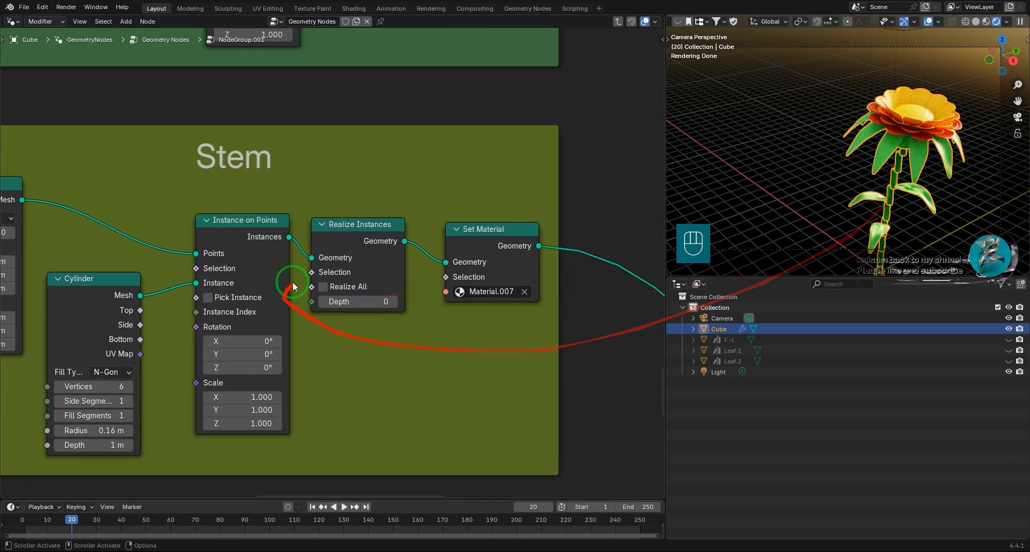
Enable Realize All on the Stem frame's Realize Instances node.
left_click(323, 286)
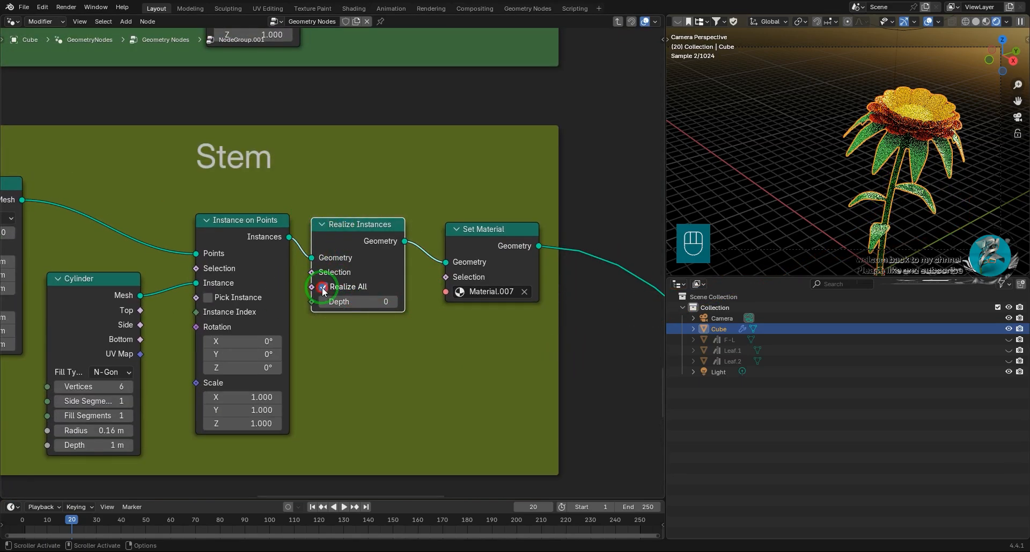
scroll(337, 290, "down", 3)
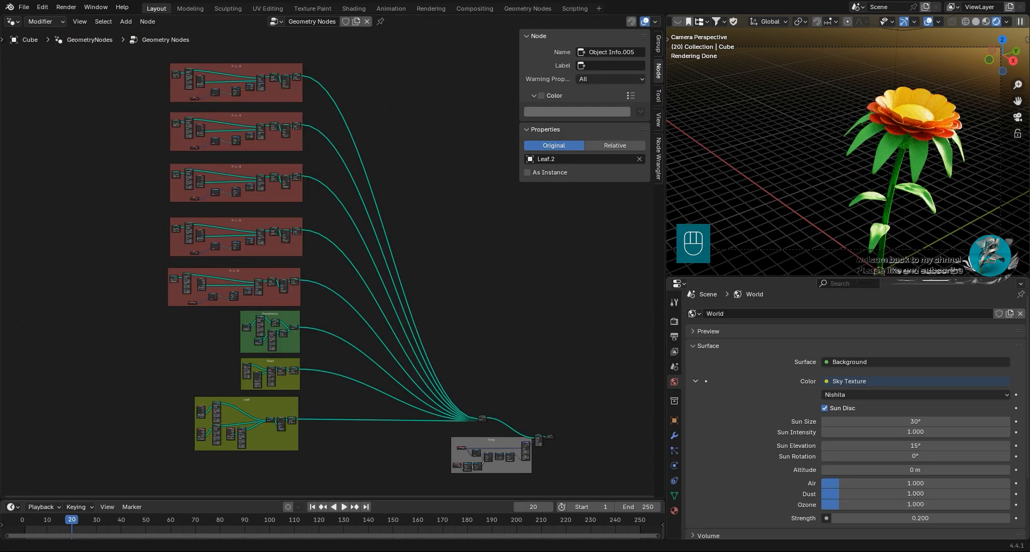
scroll(258, 160, "down", 2)
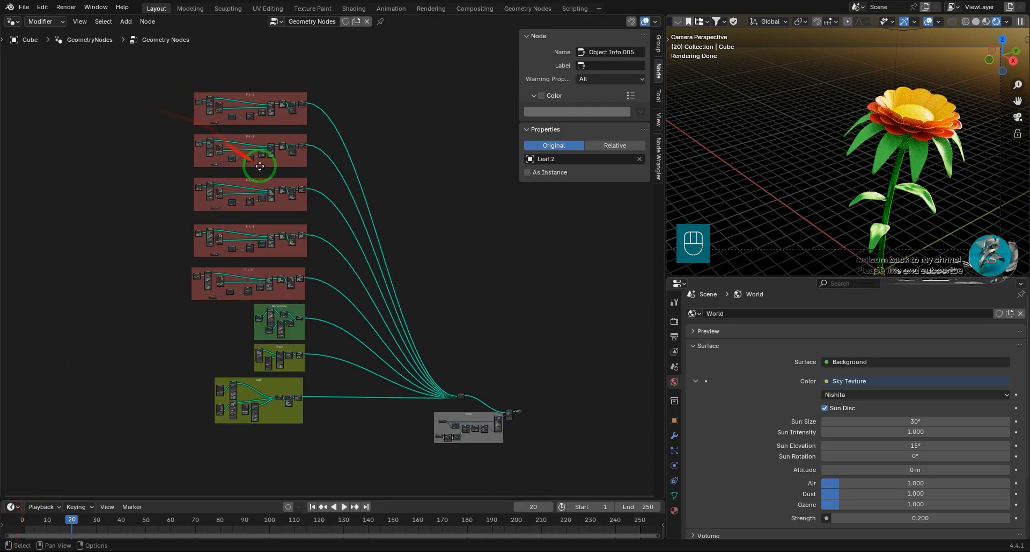
Move the gray frame away from the flower part frames and place the Join Geometry node beside the petal ring frames.
middle_click_drag(257, 161, 277, 173)
left_click_drag(496, 447, 496, 447)
left_click_drag(508, 424, 558, 417)
left_click_drag(477, 402, 440, 252)
Select all the petal ring, Receptacle, Stem and Leaf frames with their nodes.
left_click_drag(172, 79, 352, 446)
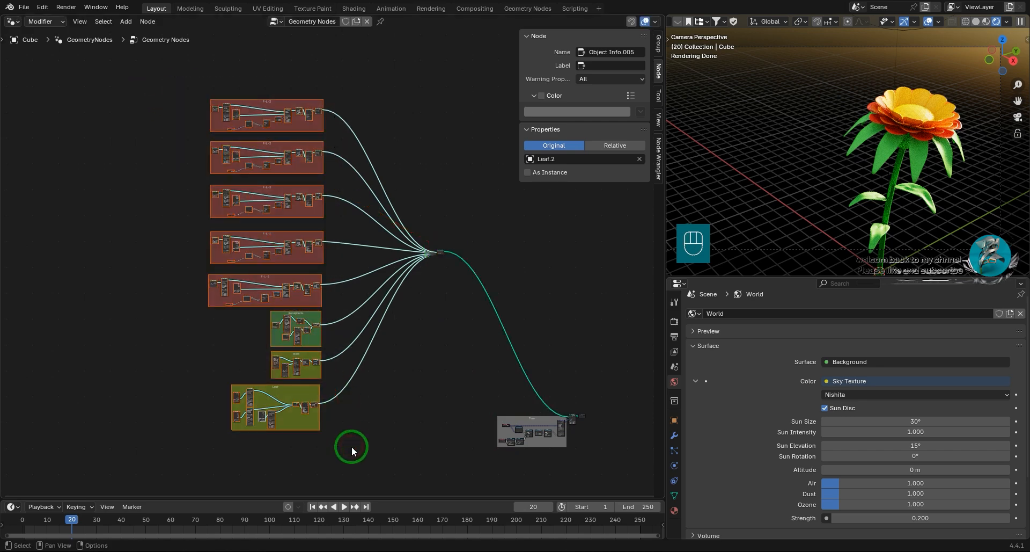
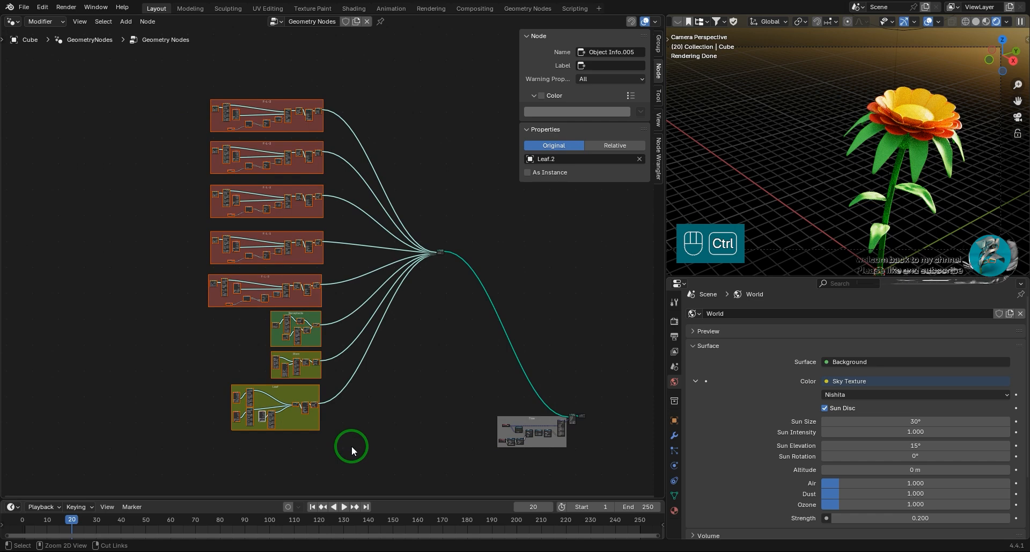
Combine the selected petal ring, Receptacle, Stem and Leaf frames into one node group, check its group outputs and return to the parent tree.
key("ctrl+g")
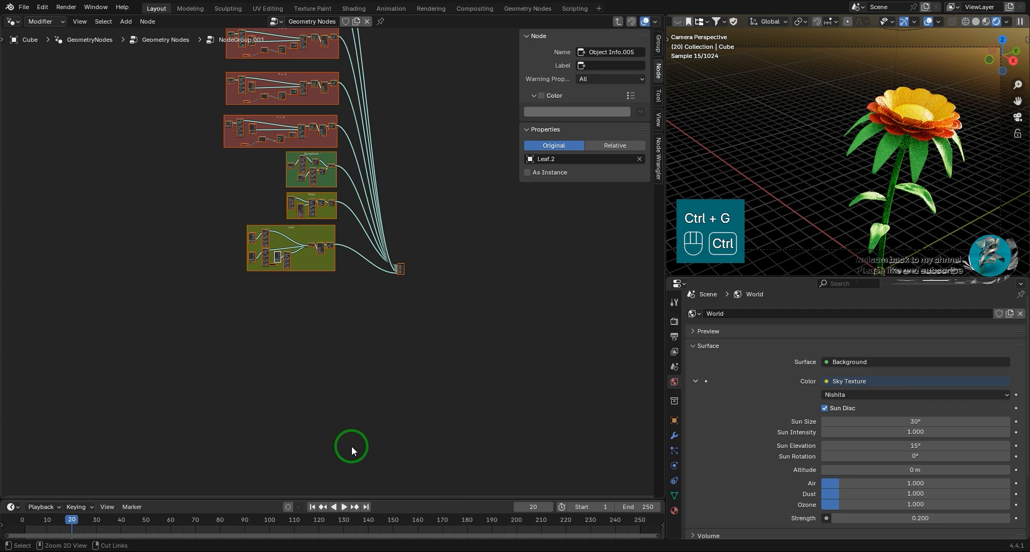
left_click(400, 267)
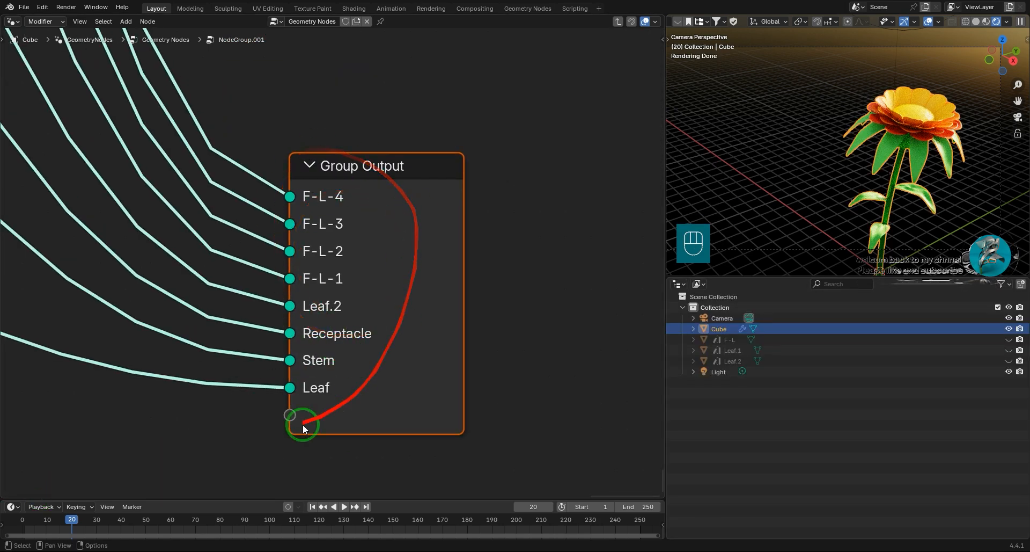
scroll(319, 319, "down", 2)
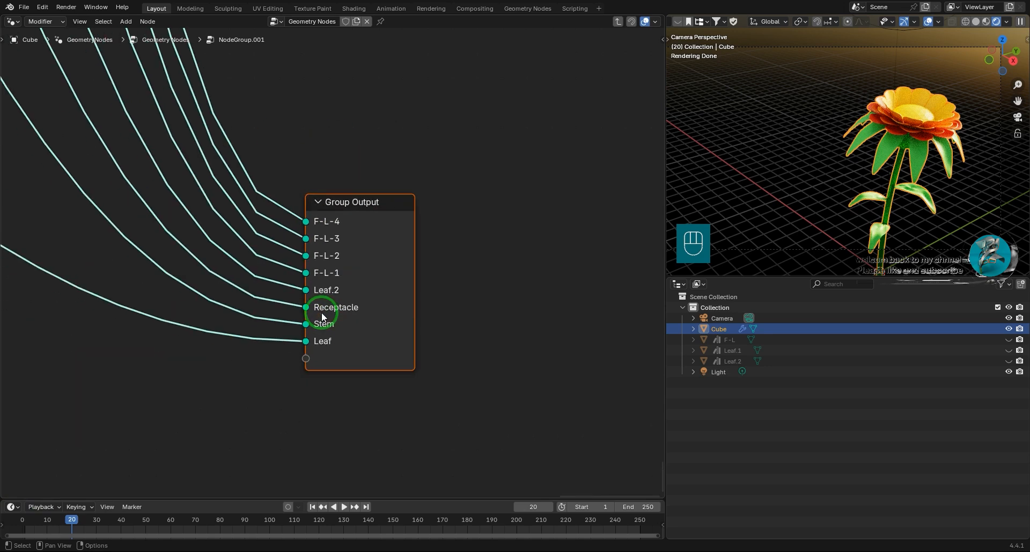
key("Home")
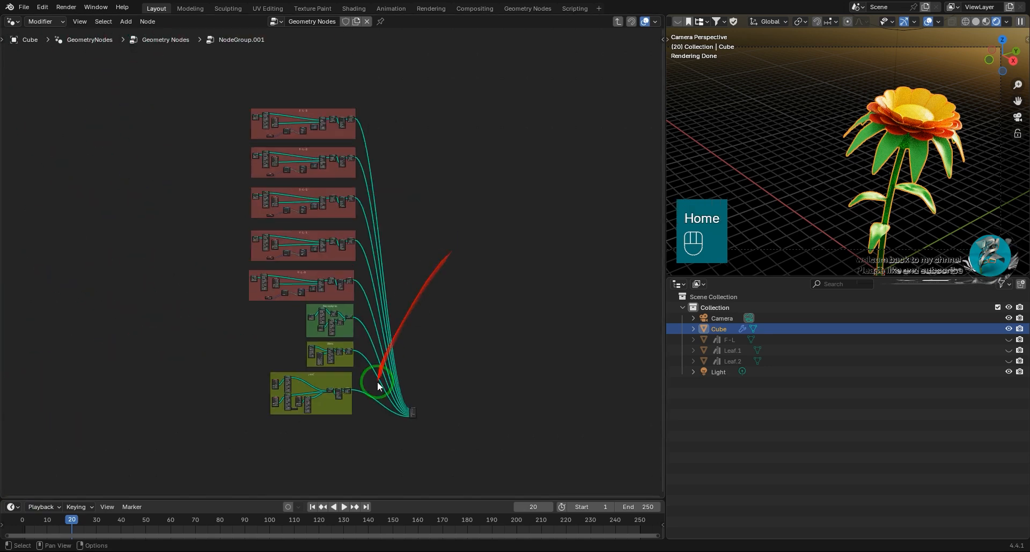
key("Tab")
Select the Petals group node and examine its outputs and their links to the Join Geometry node.
left_click_drag(277, 214, 370, 275)
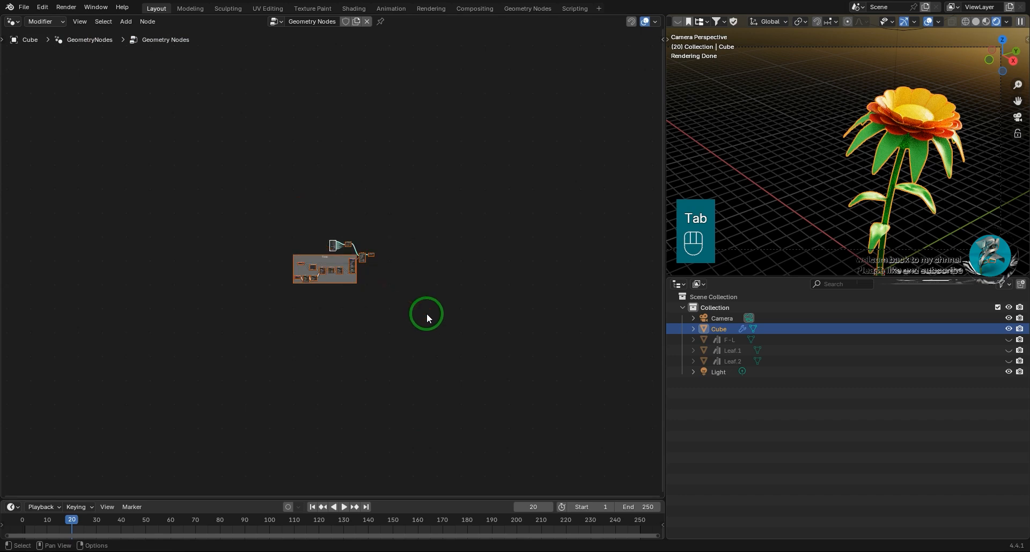
key("Home")
left_click(320, 122)
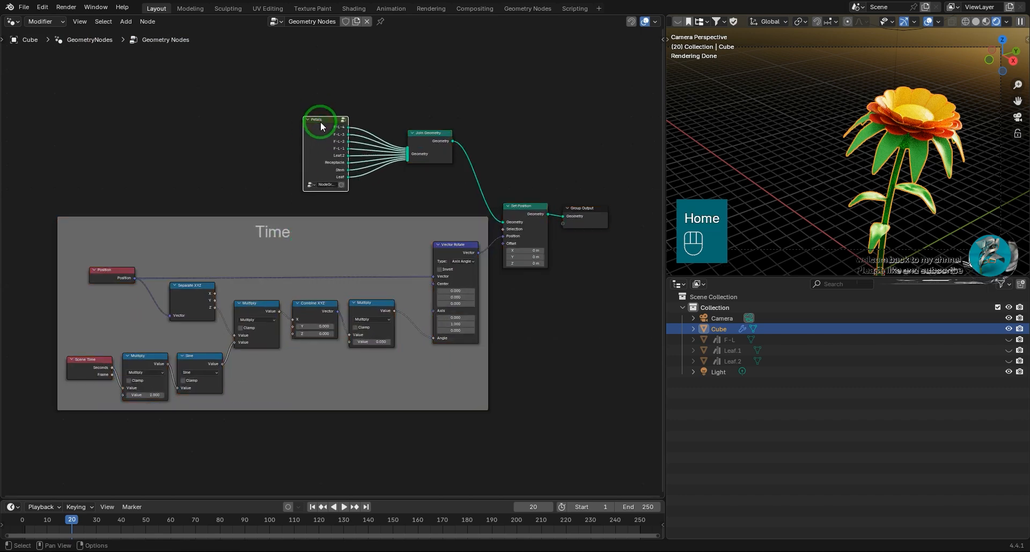
key("KP_Decimal")
scroll(340, 264, "up", 16)
middle_click_drag(367, 268, 251, 296)
scroll(322, 308, "up", 1)
scroll(412, 331, "down", 1)
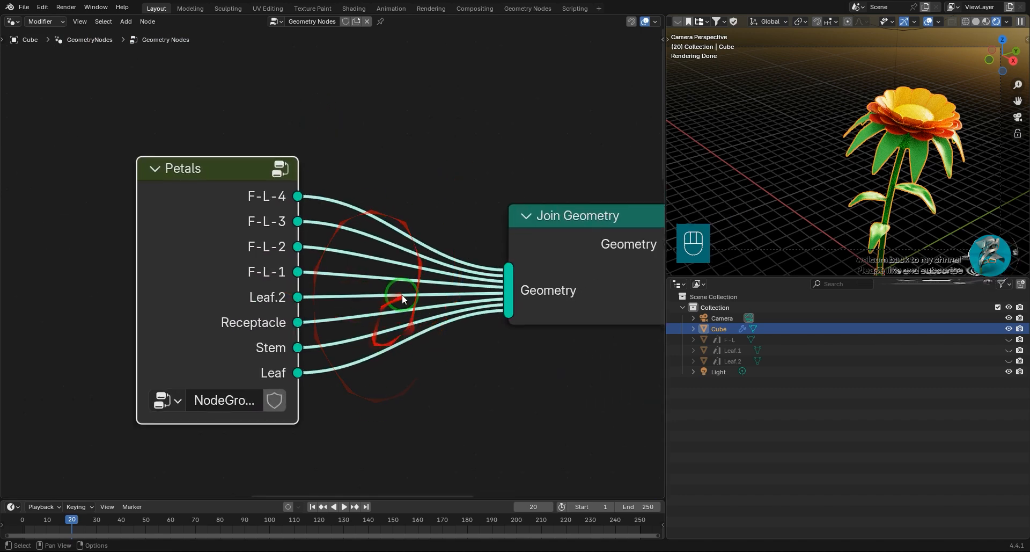
Cut the links between the Petals group and Join Geometry, and reconnect each flower part output up to F-L-4.
right_click_drag(430, 193, 429, 407, "ctrl")
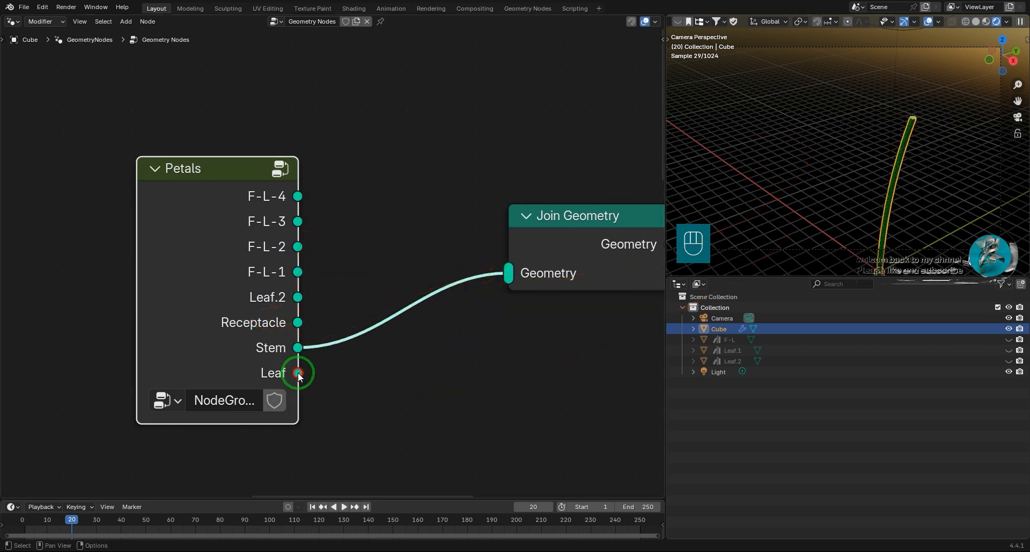
left_click_drag(505, 282, 507, 278)
left_click_drag(298, 323, 507, 278)
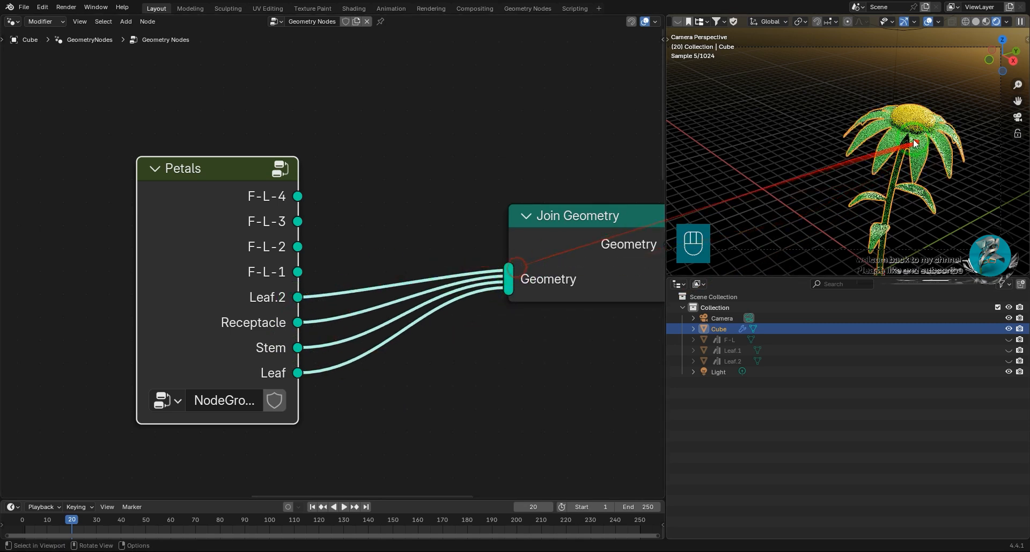
left_click_drag(303, 271, 508, 276)
left_click_drag(298, 246, 507, 278)
left_click_drag(298, 221, 518, 265)
left_click_drag(298, 196, 507, 269)
scroll(465, 345, "down", 8)
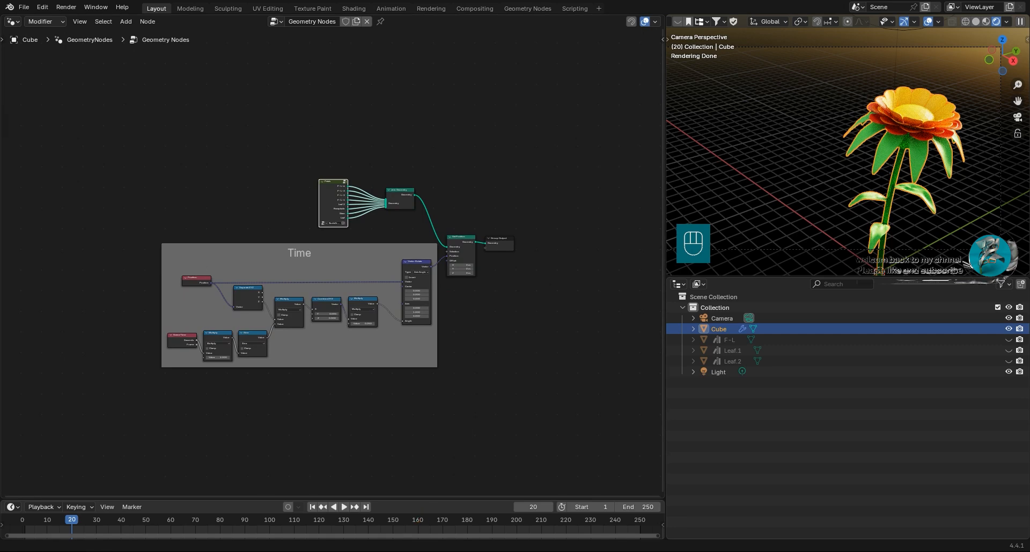
Show the 3D viewport in Solid shading, play the flower's sway animation and inspect the flower from several angles.
scroll(273, 268, "up", 2)
scroll(912, 112, "up", 2)
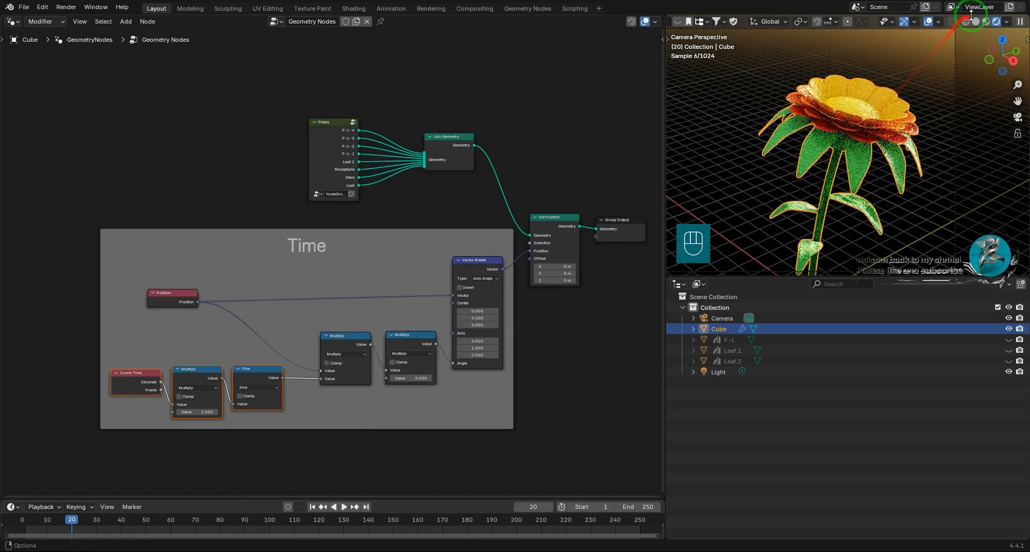
left_click(976, 21)
mouse_move(900, 118)
middle_mouse_down()
mouse_move(965, 204)
mouse_move(920, 216)
mouse_move(859, 158)
mouse_move(848, 183)
middle_mouse_up()
key("space")
key("space")
left_click_drag(895, 145, 926, 161)
middle_click_drag(927, 161, 709, 160)
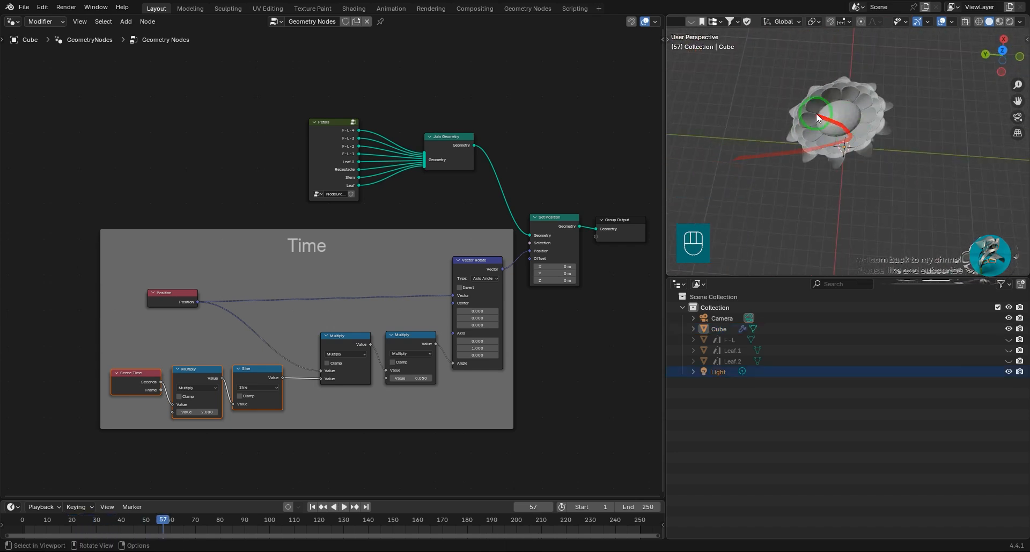
Select the flower object, return to the camera view and replay the sway animation.
scroll(843, 112, "up", 3)
middle_click_drag(880, 143, 915, 142, "shift")
left_click(856, 169)
left_click(1019, 117)
key("space")
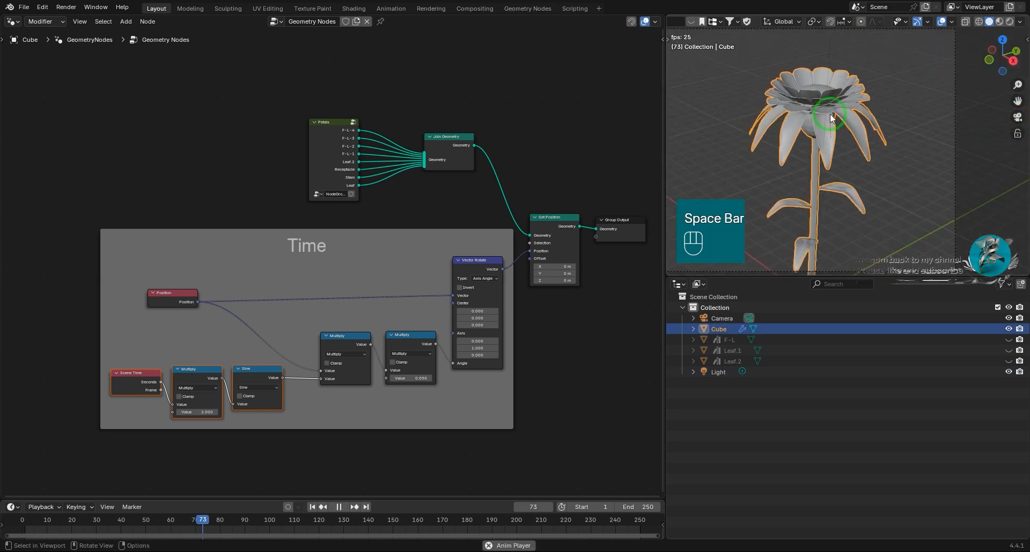
key("space")
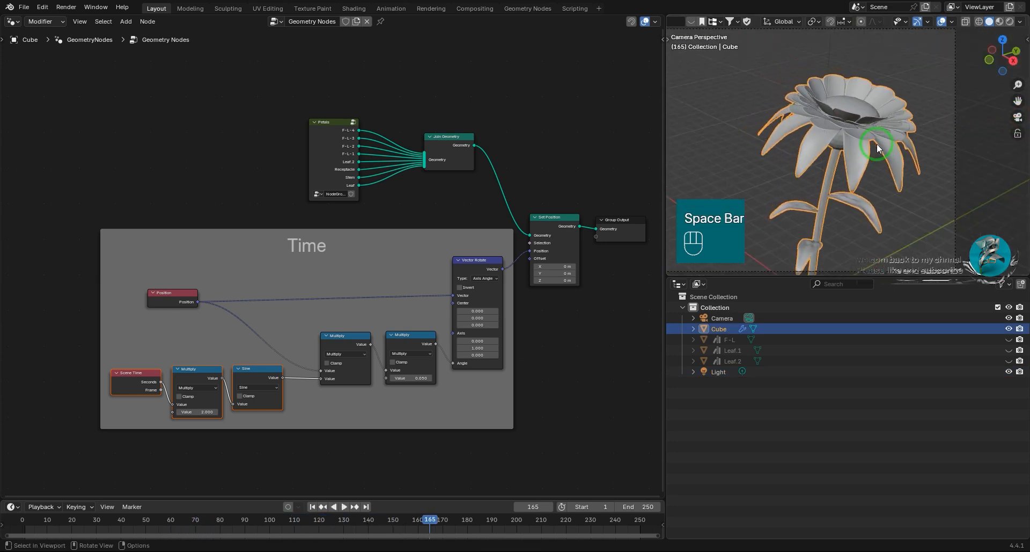
scroll(343, 308, "up", 4)
middle_click_drag(375, 390, 424, 321)
scroll(424, 320, "up", 1)
mouse_move(491, 277)
left_mouse_down()
mouse_move(402, 292)
mouse_move(499, 290)
left_mouse_up()
key("ctrl+z")
left_click_drag(159, 217, 75, 215)
middle_click_drag(117, 239, 310, 211)
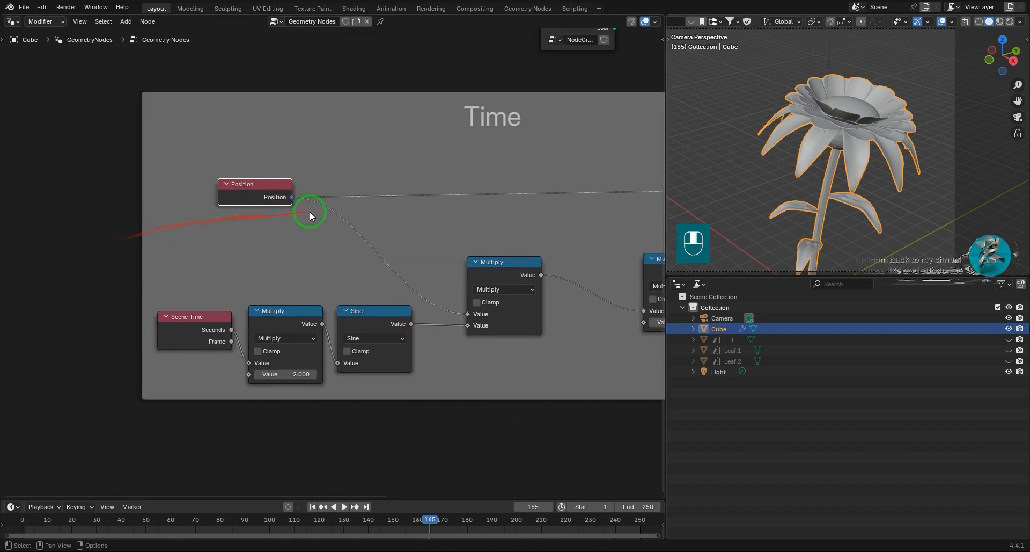
key("shift+a")
type("ь")
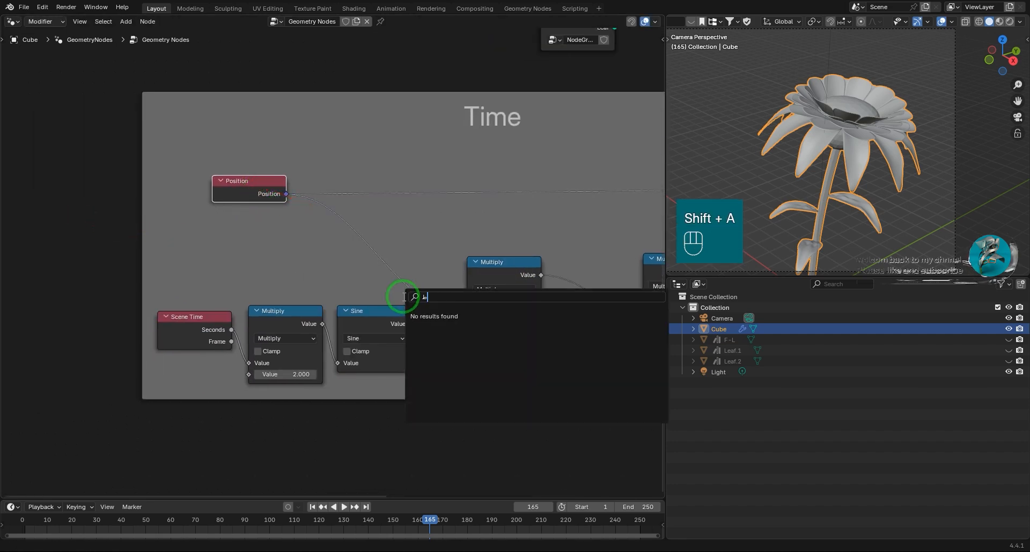
key("Escape")
key("super+space")
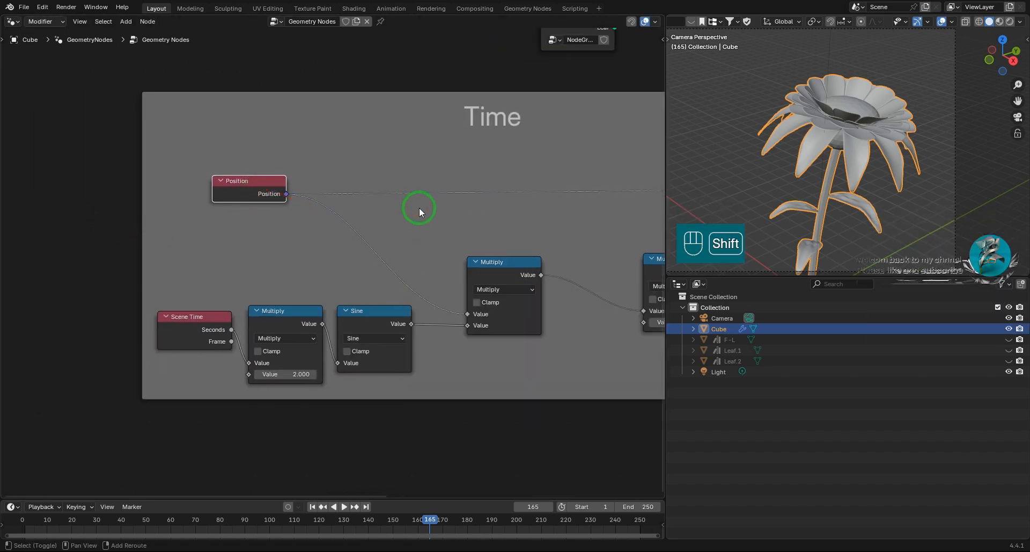
Insert a Separate XYZ node on the link from Position to the Multiply node in the Time frame.
key("shift+a")
type("sep")
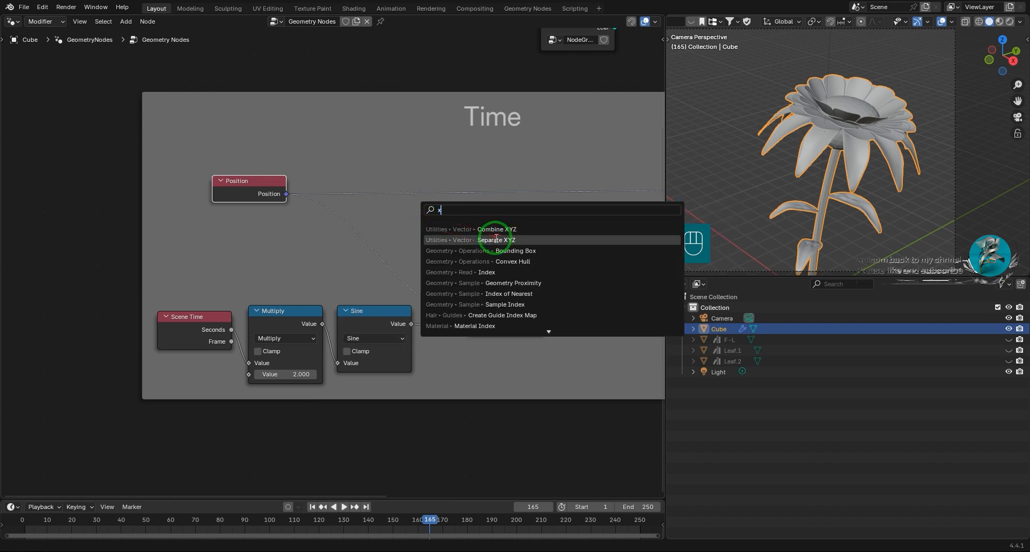
left_click(490, 236)
left_click(382, 221)
Insert a Combine XYZ node between the two Multiply nodes that lead to Vector Rotate in the Time frame.
key("shift+a")
type("x")
left_click(462, 262)
left_click(559, 259)
middle_click_drag(558, 259, 392, 268)
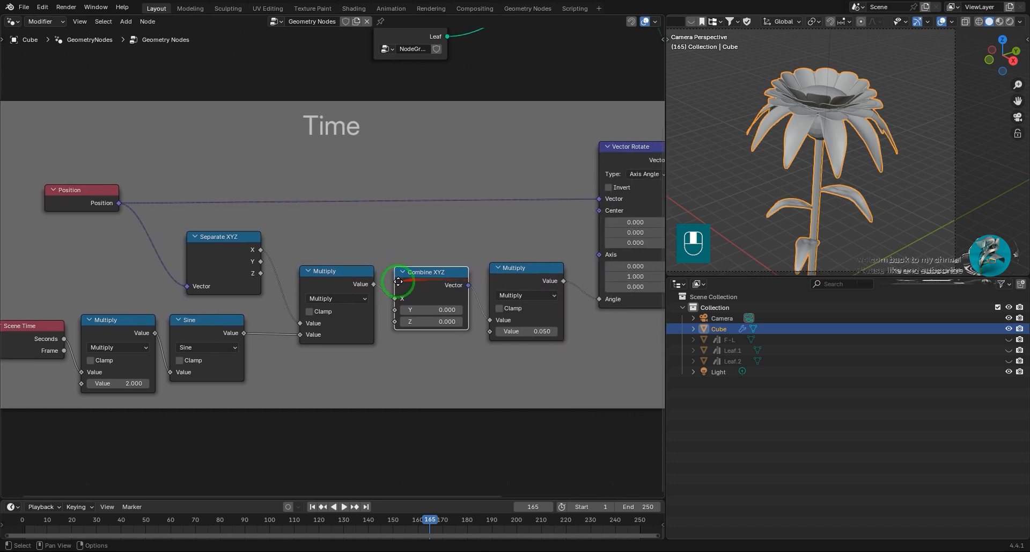
Start the animation playback and connect the Separate XYZ node's Z output to the upper Value input of the Multiply node.
key("space")
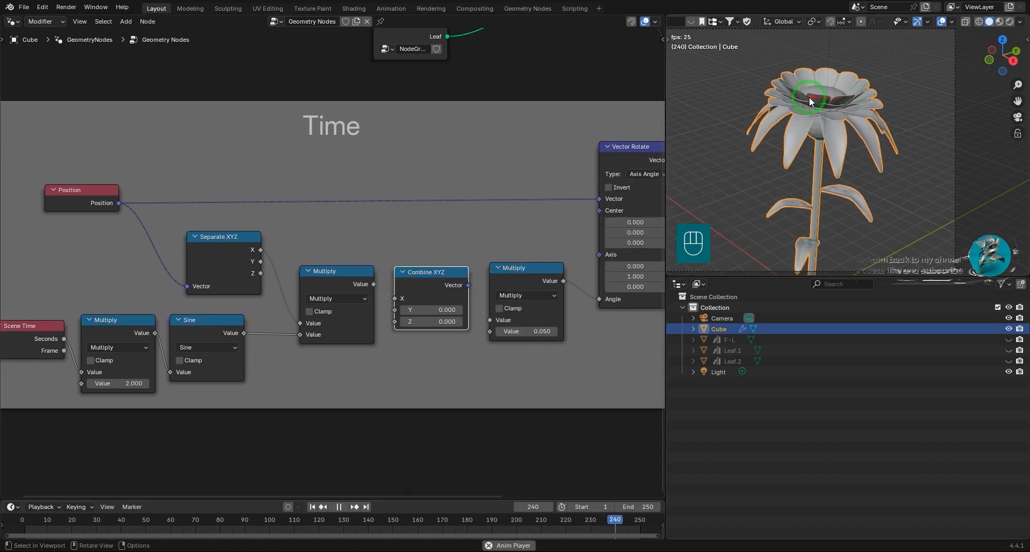
scroll(328, 266, "up", 2)
left_click_drag(226, 277, 283, 353)
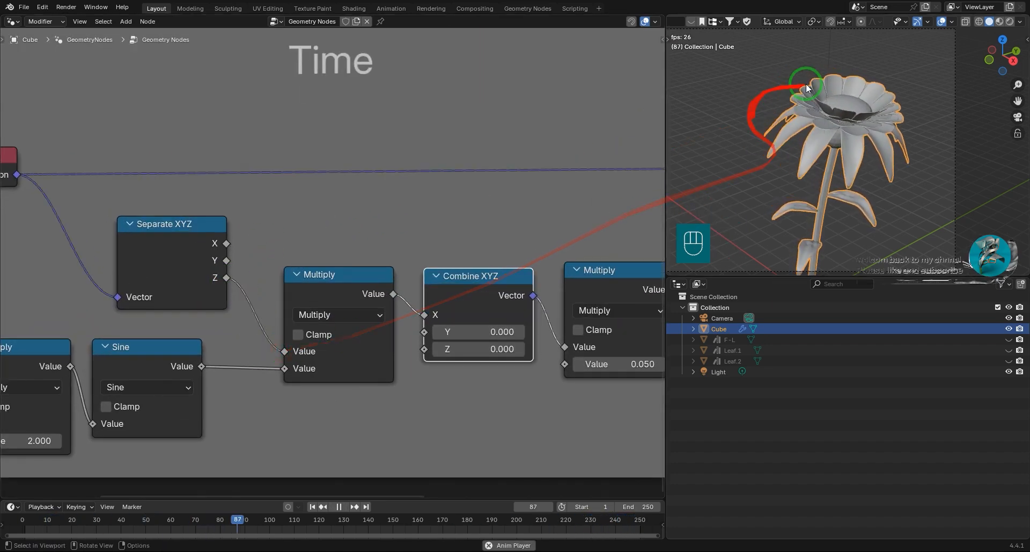
Inspect the playing sway animation from another angle and from the camera, and switch the viewport to Rendered shading.
middle_click_drag(854, 136, 883, 118)
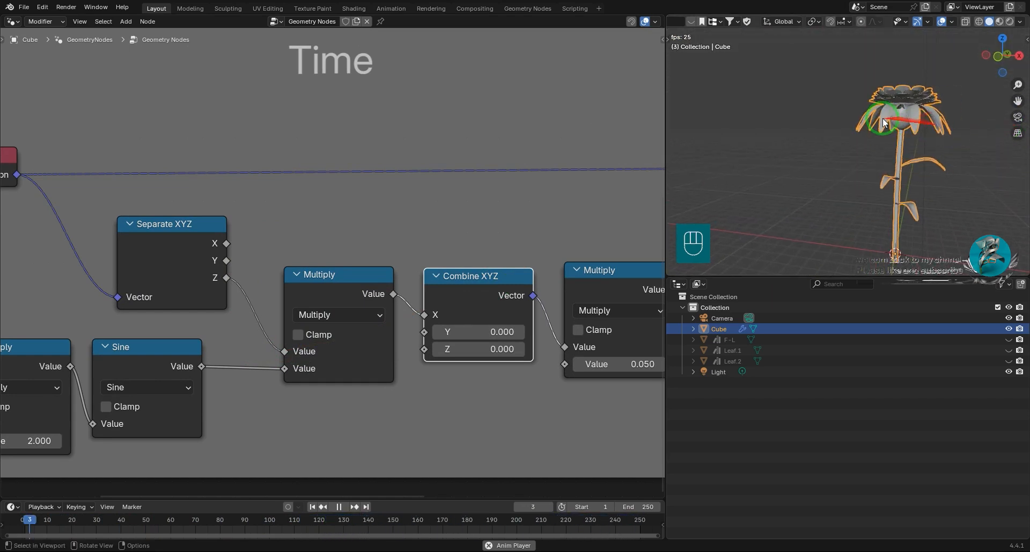
left_click(1018, 117)
middle_click_drag(935, 96, 975, 115, "shift")
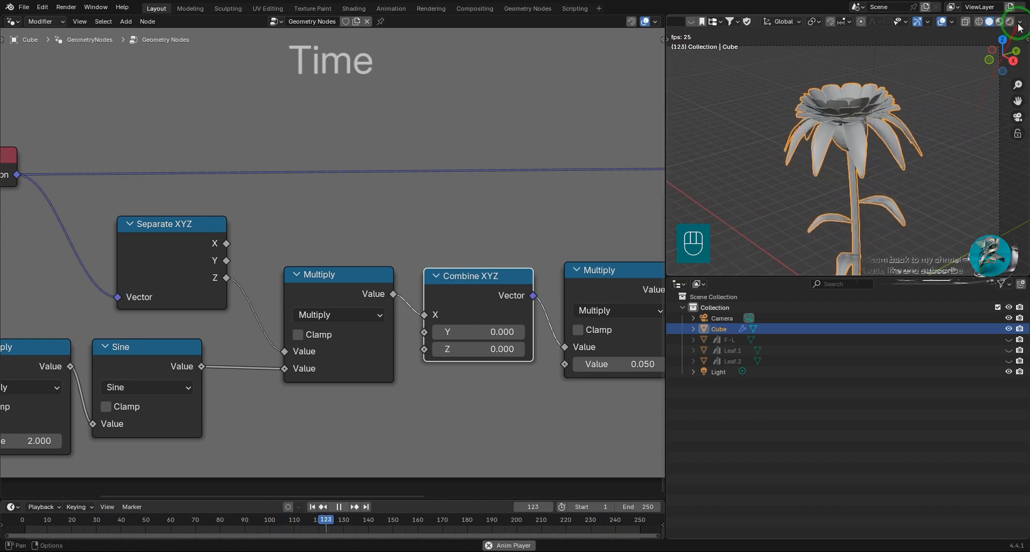
left_click(1010, 22)
key("space")
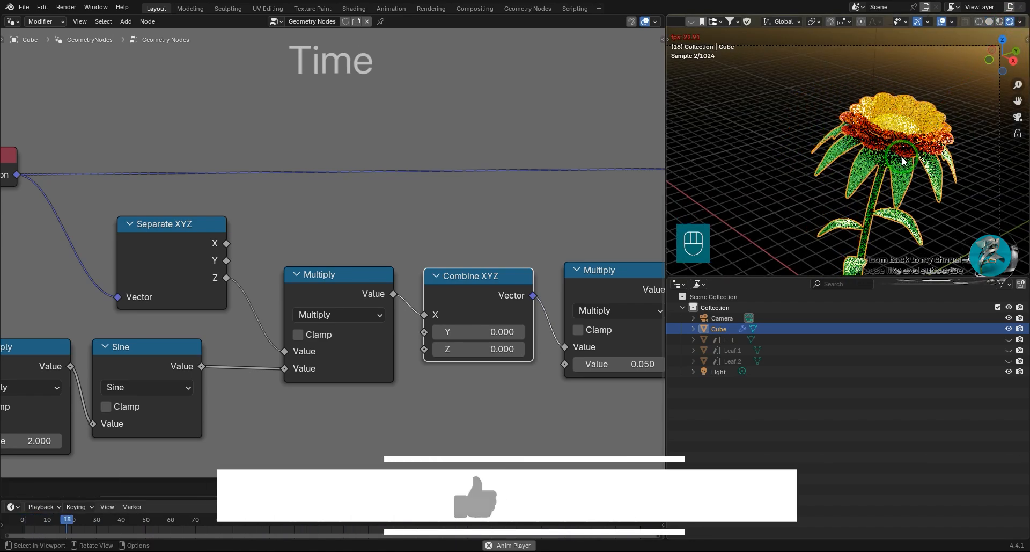
Change the node editor area to a 3D Viewport and display the animated flower in Rendered shading.
scroll(410, 235, "down", 12)
middle_click_drag(413, 238, 385, 284)
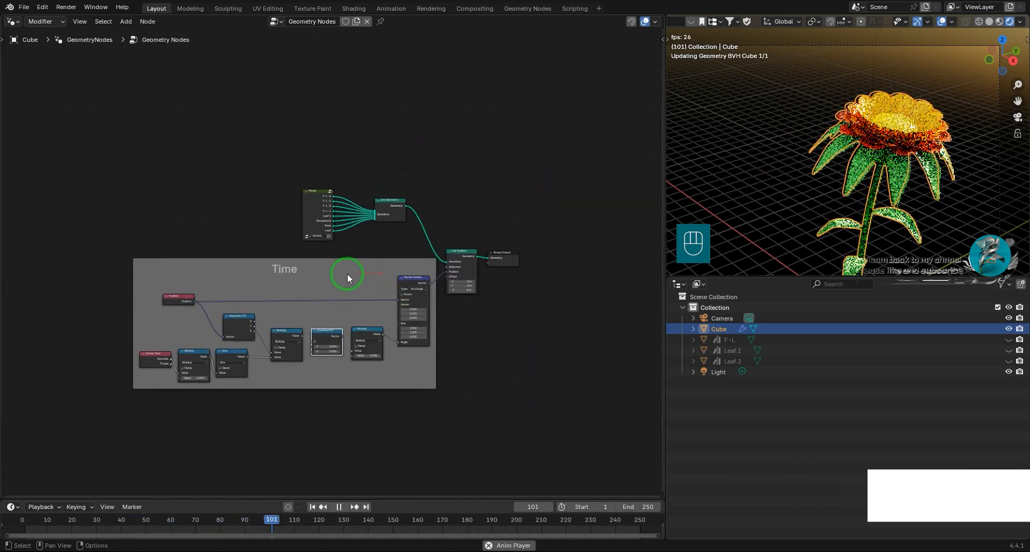
left_click(12, 21)
left_click(24, 44)
scroll(396, 257, "down", 12)
middle_click_drag(456, 238, 478, 325, "shift")
scroll(477, 325, "up", 2)
key("Home")
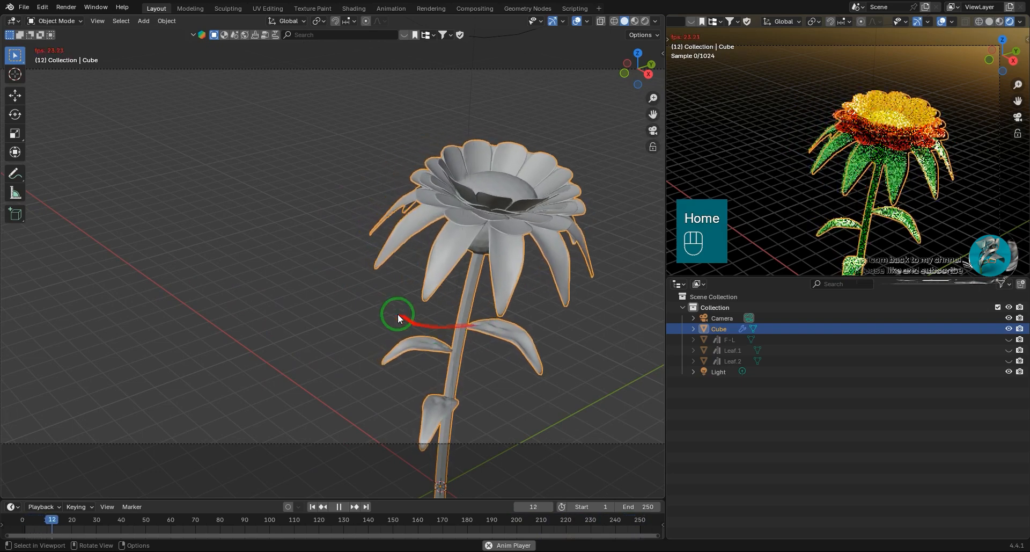
left_click(645, 21)
scroll(698, 21, "up", 5)
Open the editor type choices for the smaller 3D viewport.
left_click(678, 21)
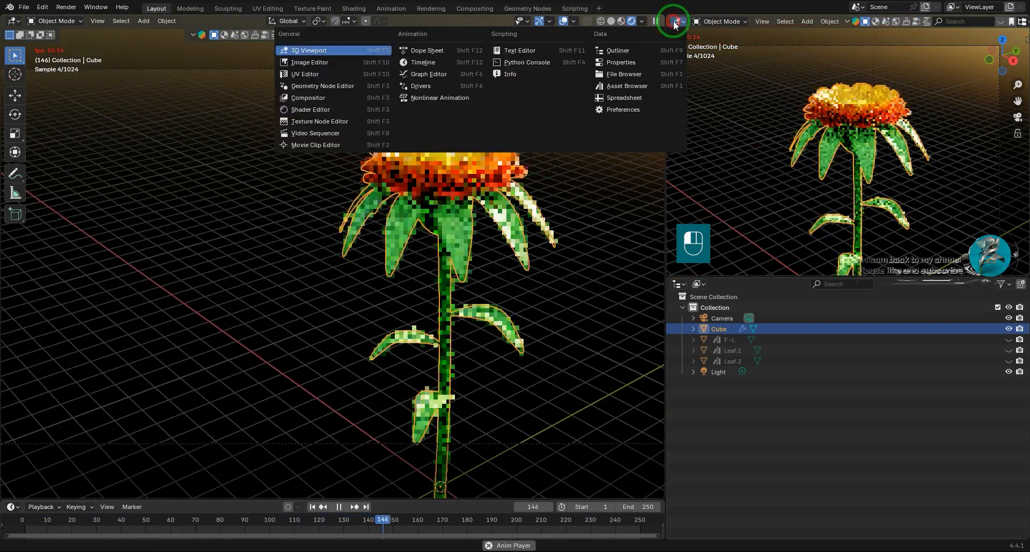